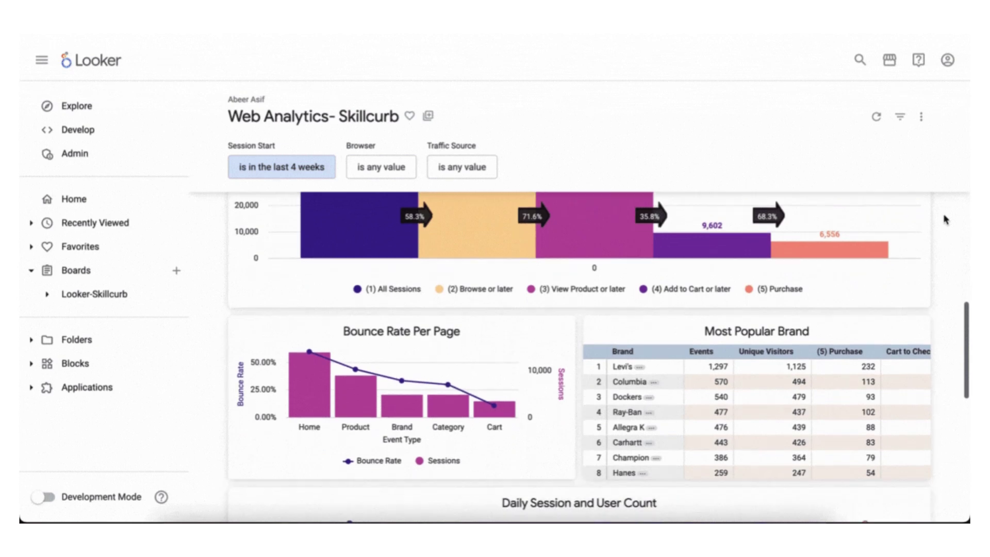
# Examine the Web Analytics dashboard's tiles, from the purchasing and browser charts down to the daily sessions, global events and profit tiles.
pyautogui.scroll(-3, 945, 219)
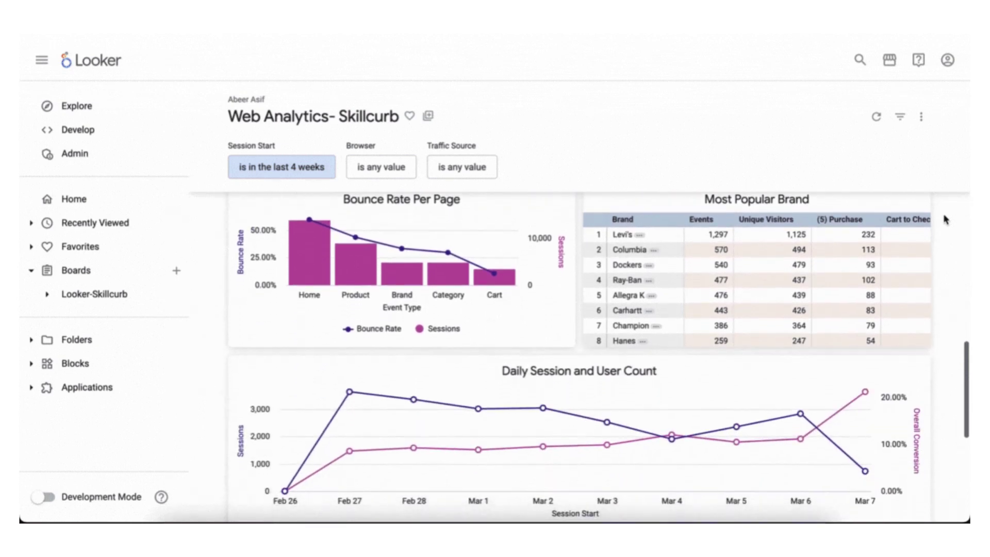
pyautogui.scroll(-2, 946, 220)
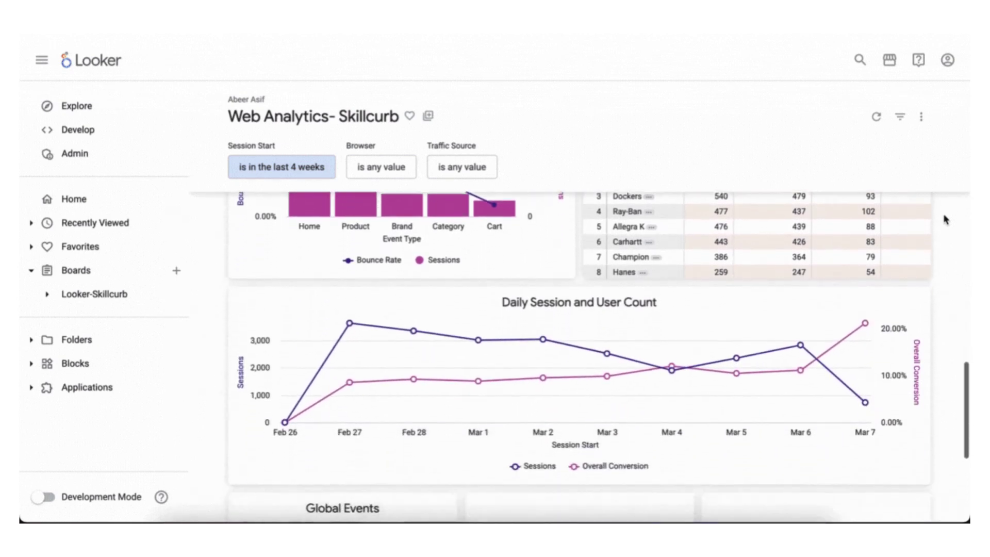
pyautogui.scroll(-5, 946, 219)
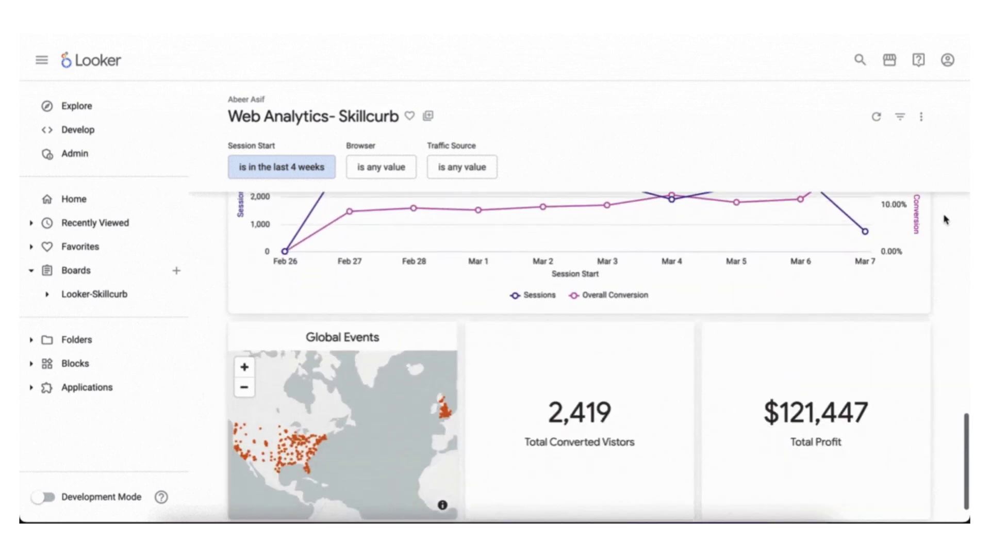
pyautogui.scroll(15, 945, 220)
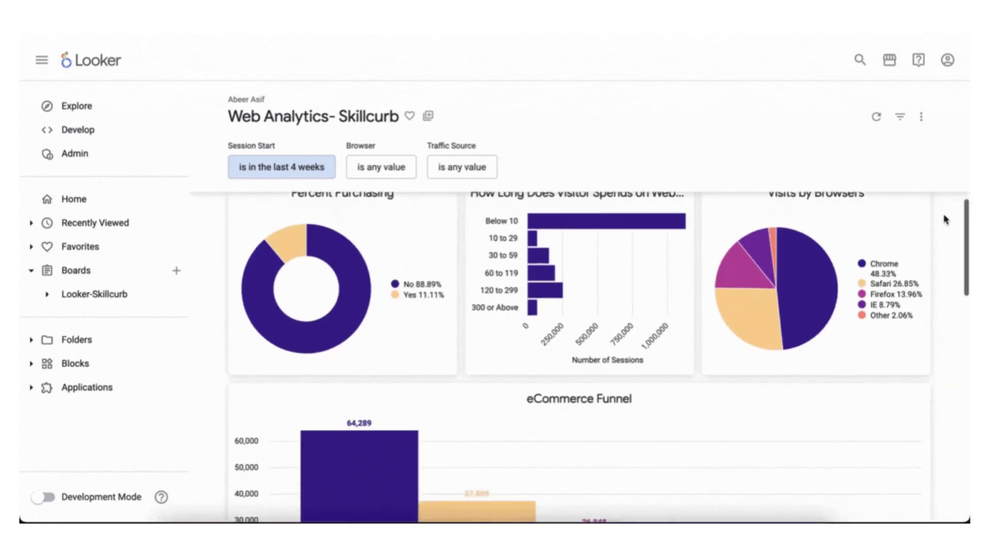
pyautogui.scroll(-10, 946, 219)
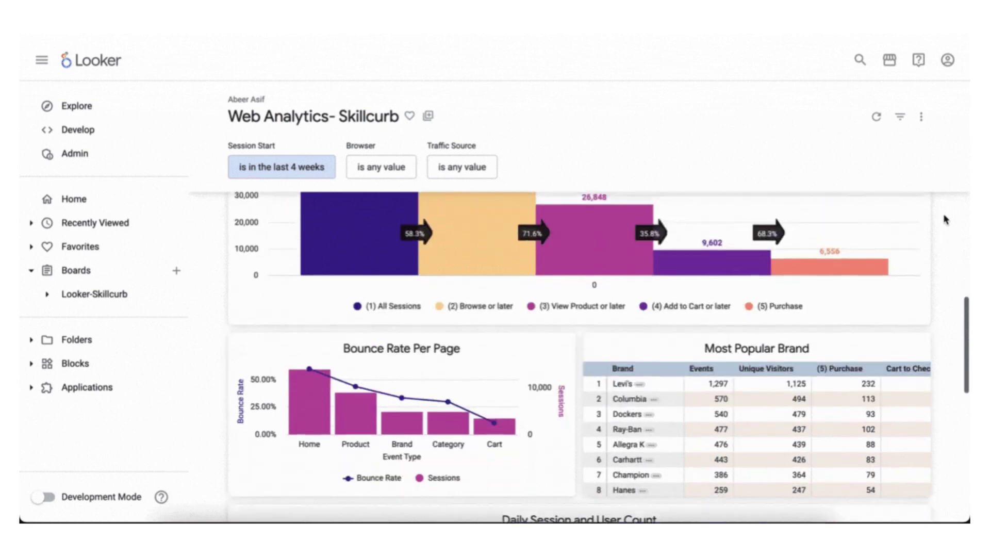
pyautogui.scroll(-4, 946, 220)
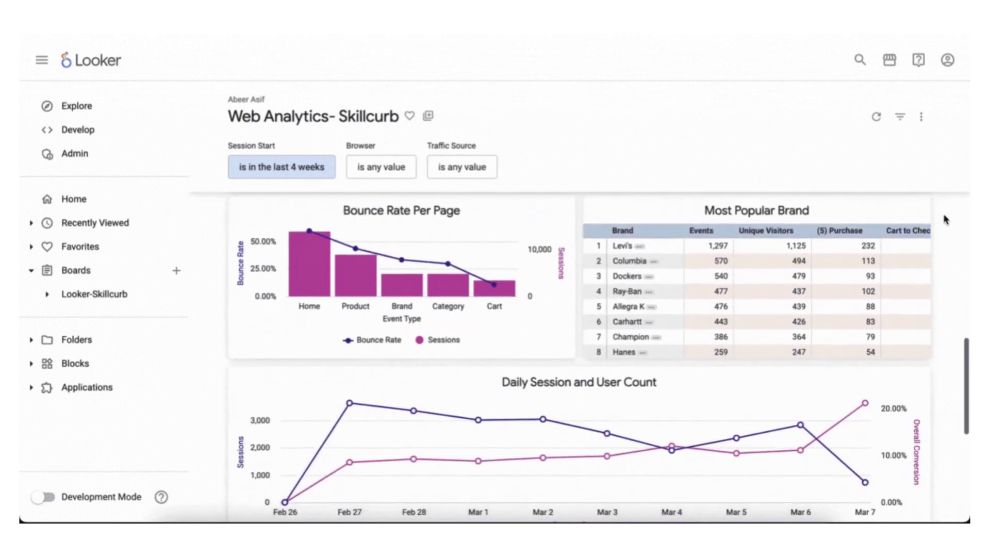
pyautogui.scroll(-1, 946, 219)
pyautogui.scroll(-1, 945, 220)
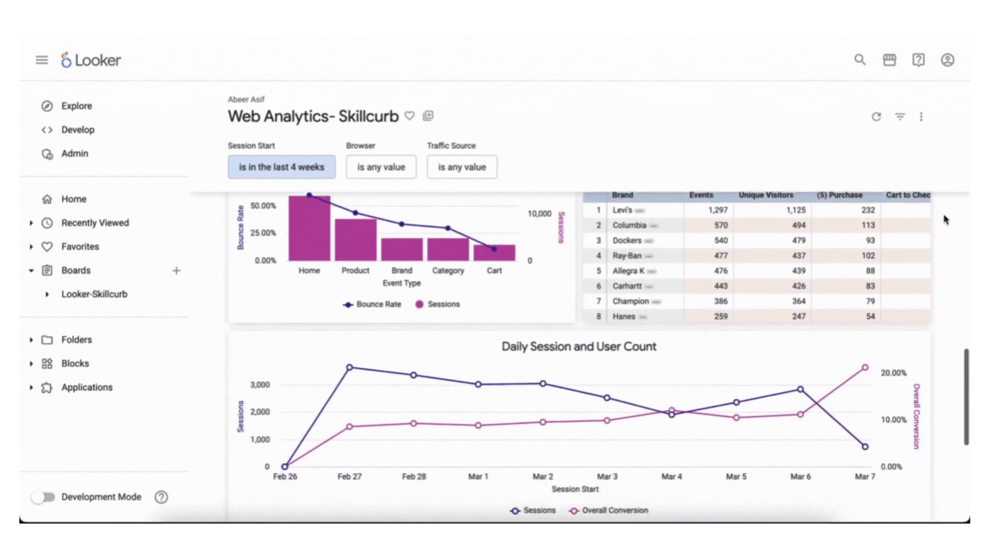
pyautogui.scroll(-5, 945, 220)
pyautogui.scroll(-2, 945, 220)
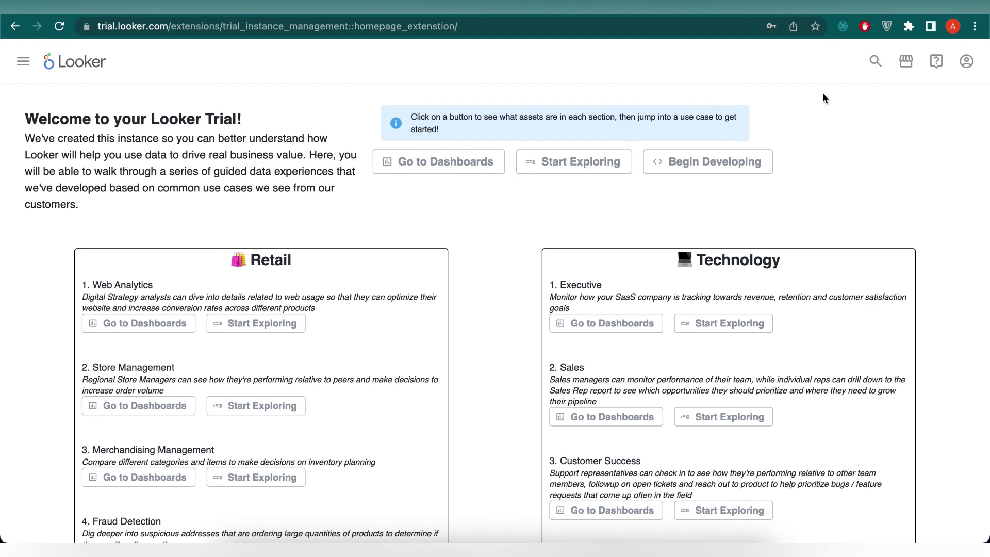
# Start exploring the data of the Web Analytics use case in the Retail section.
pyautogui.scroll(-5, 515, 327)
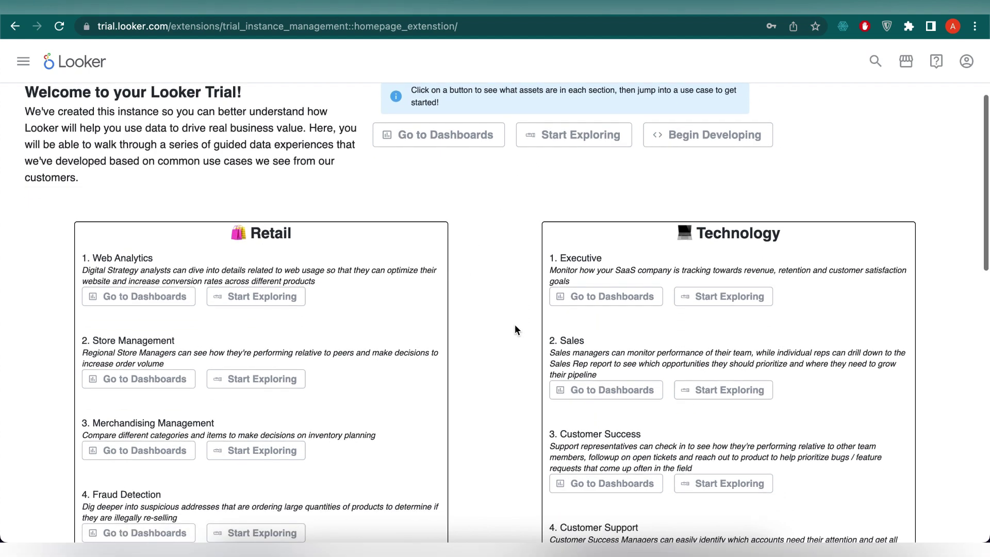
pyautogui.scroll(-6, 515, 329)
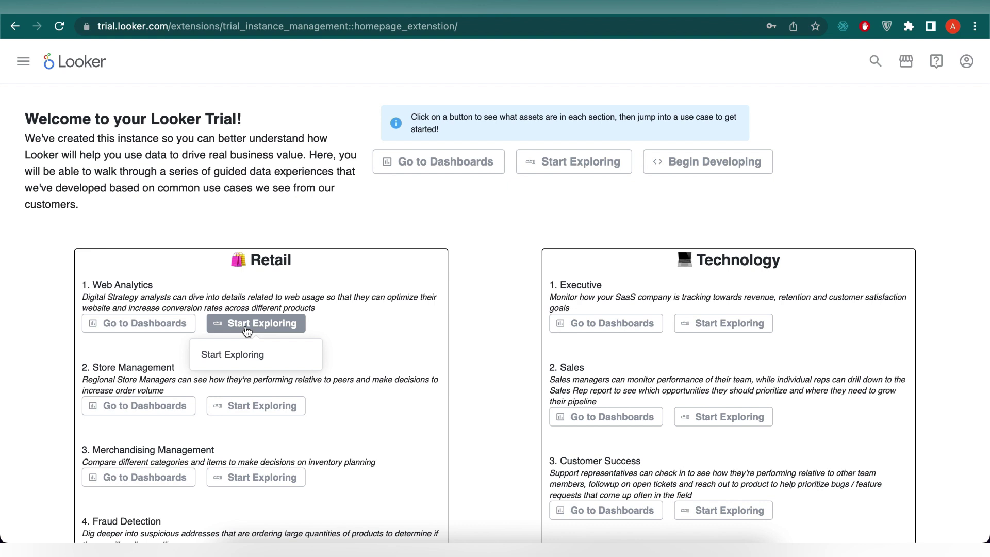
pyautogui.click(246, 364)
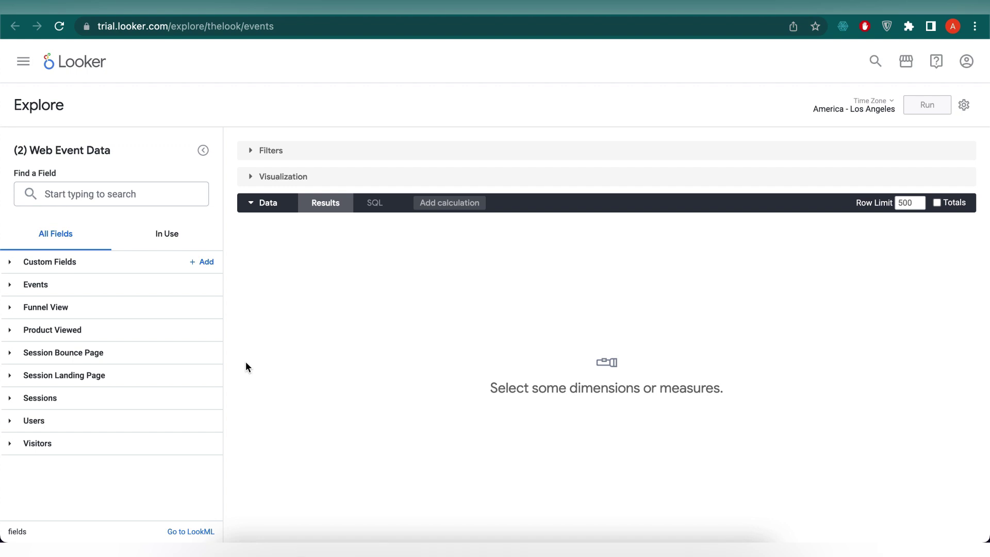
# Query the five Funnel View measures from (1) All Sessions to (5) Purchase, run it, and show the results as a column chart.
pyautogui.click(10, 309)
pyautogui.click(128, 341)
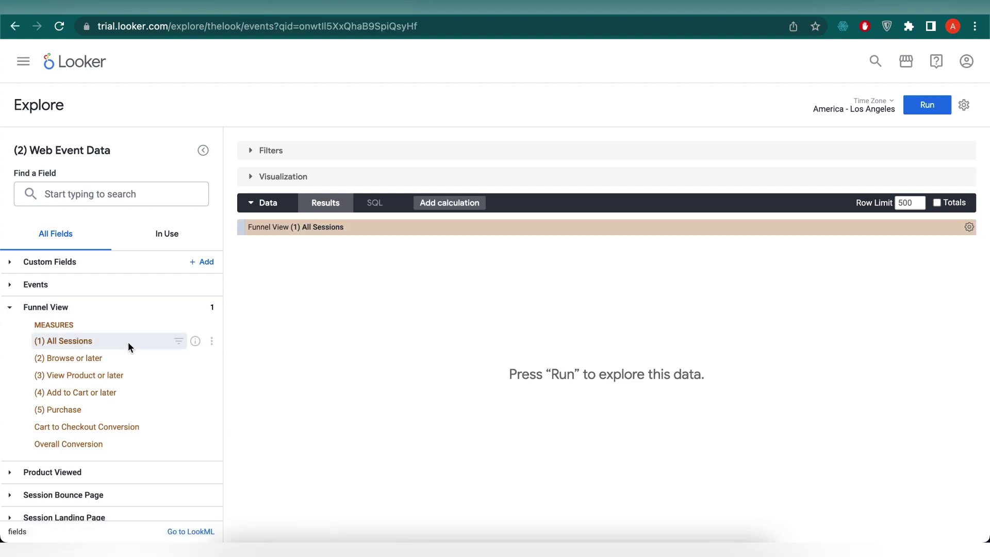
pyautogui.click(128, 357)
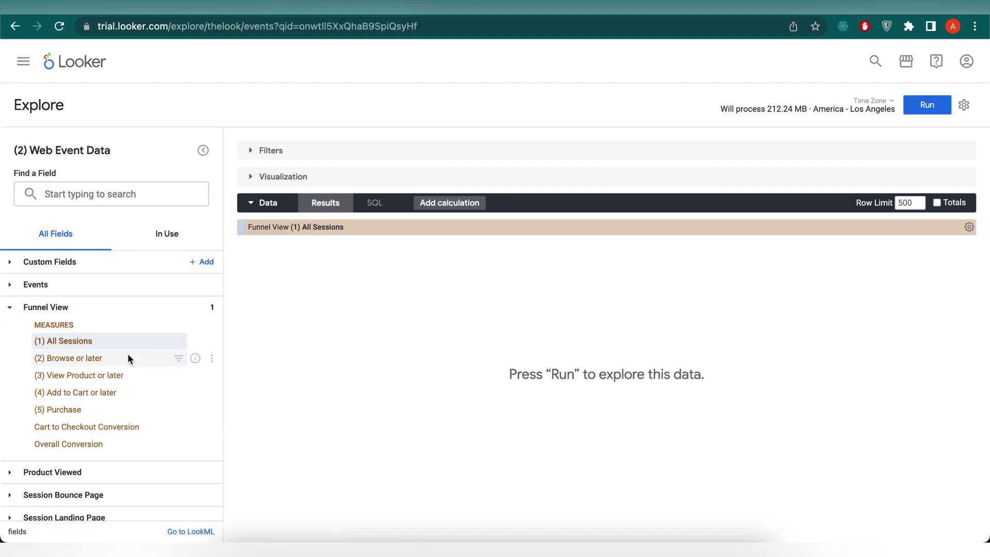
pyautogui.click(126, 374)
pyautogui.click(125, 392)
pyautogui.click(125, 410)
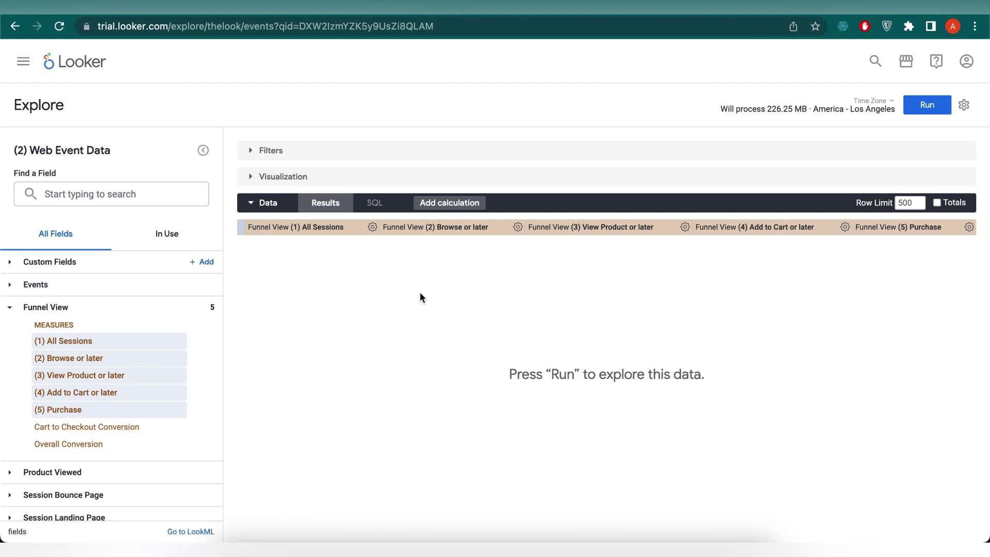
pyautogui.click(911, 107)
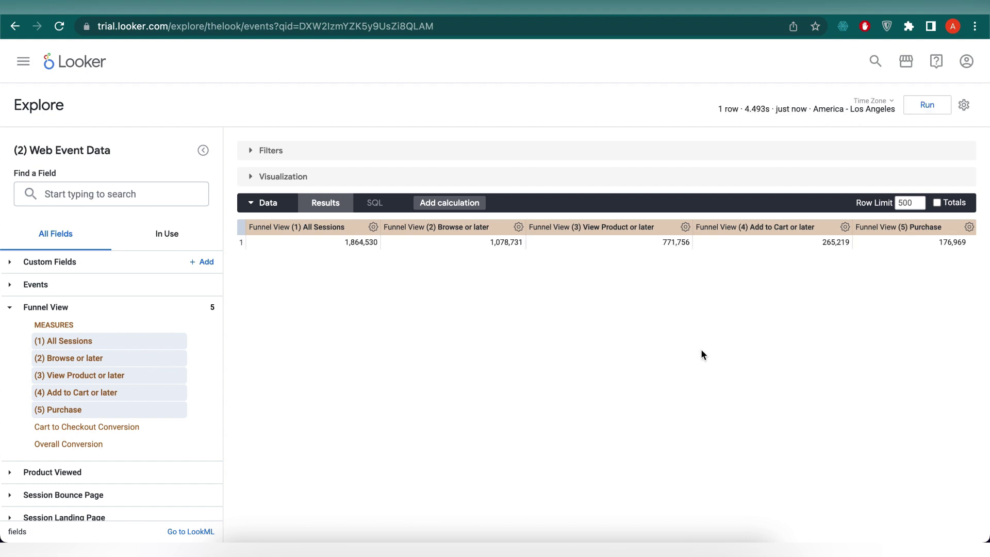
pyautogui.click(256, 177)
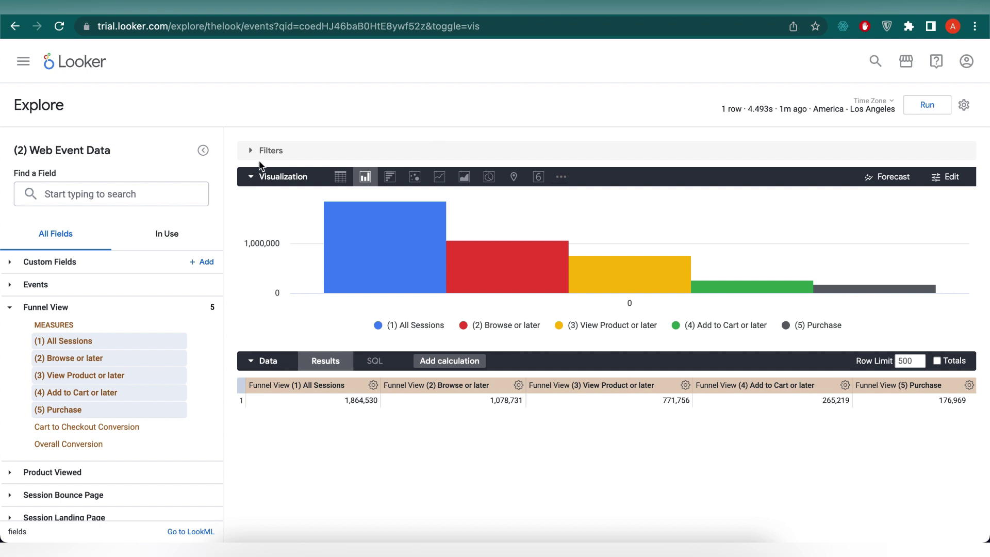
# Filter the query to a Sessions Session Start in the past 2 weeks and rerun it.
pyautogui.click(253, 155)
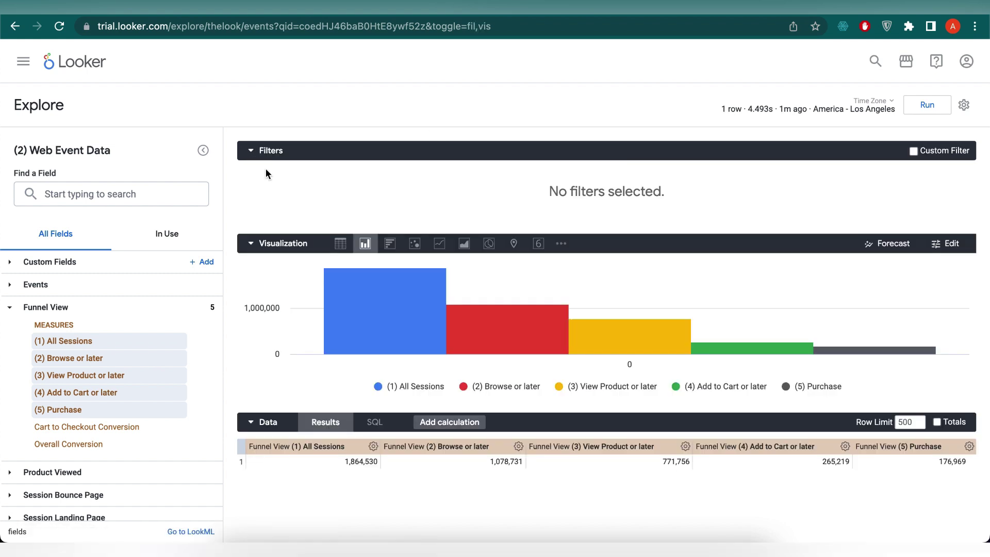
pyautogui.scroll(-10, 144, 459)
pyautogui.click(145, 460)
pyautogui.scroll(-2, 144, 463)
pyautogui.scroll(-3, 144, 460)
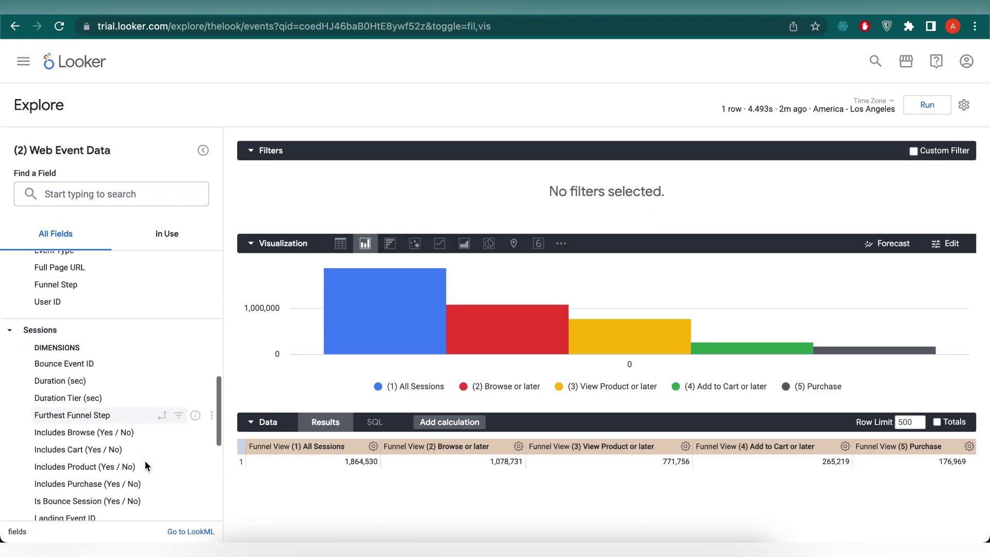
pyautogui.scroll(-1, 145, 465)
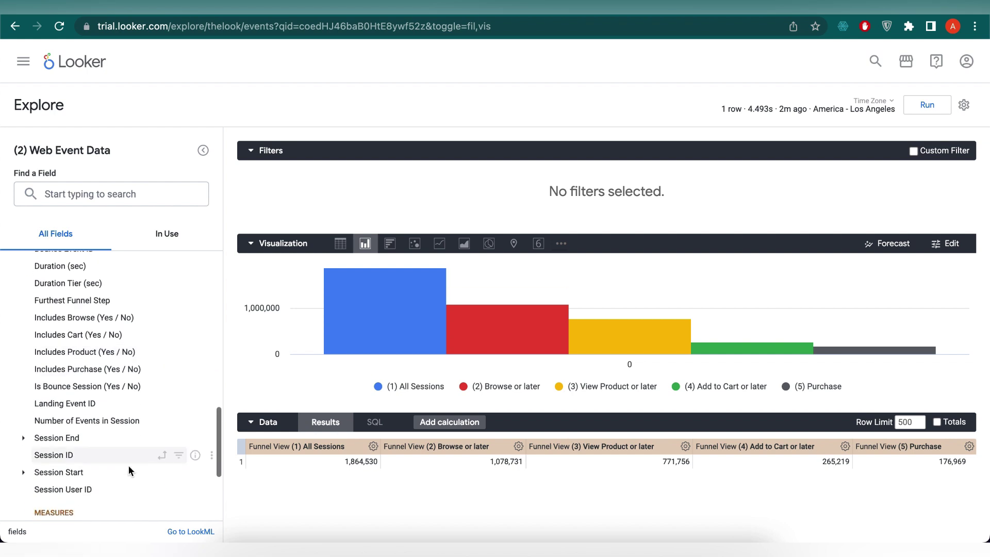
pyautogui.click(109, 478)
pyautogui.scroll(-6, 111, 456)
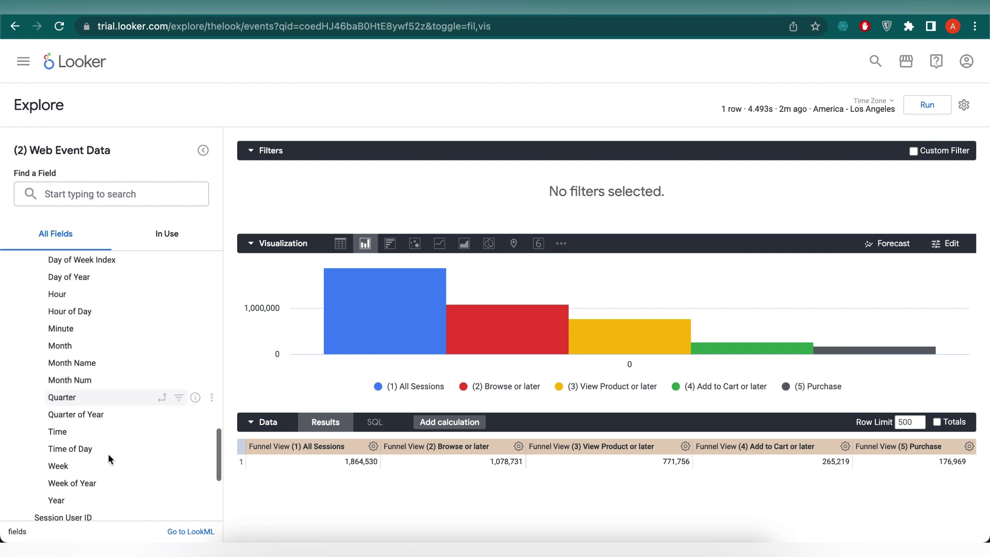
pyautogui.scroll(-1, 88, 449)
pyautogui.click(179, 400)
pyautogui.click(516, 178)
pyautogui.press('BackSpace')
pyautogui.write('2')
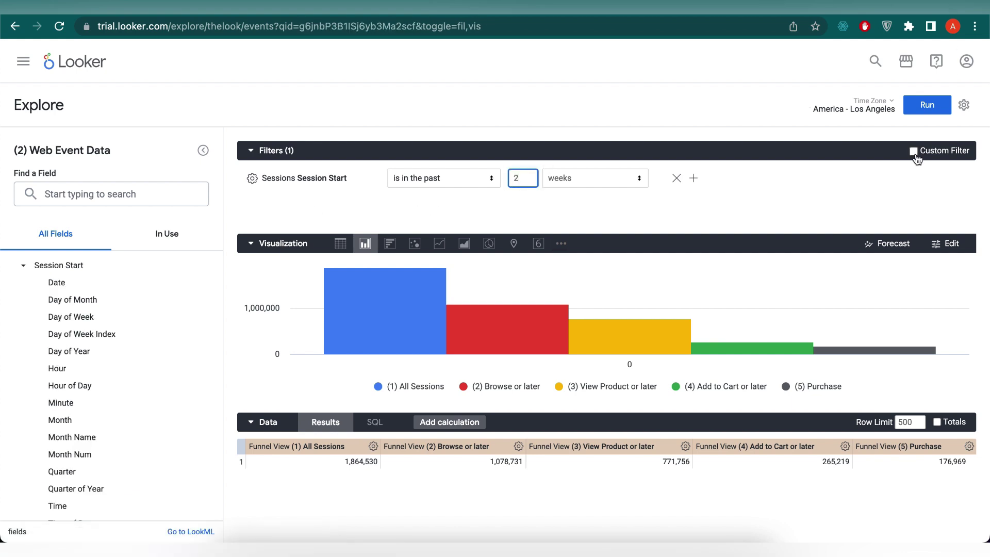
pyautogui.click(926, 106)
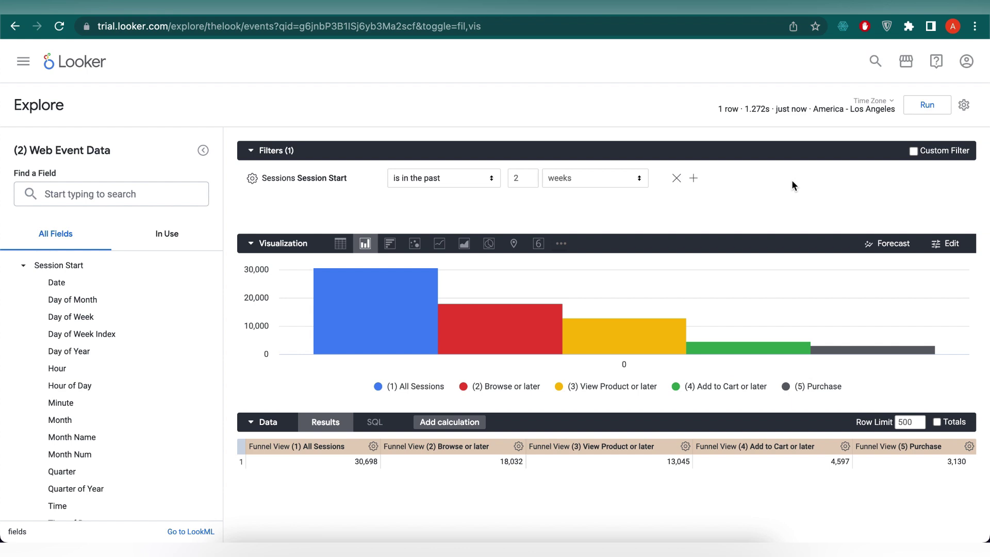
# Add filters on Users Traffic Source and Visitors Browser with their values left empty, and rerun the query.
pyautogui.scroll(-15, 137, 482)
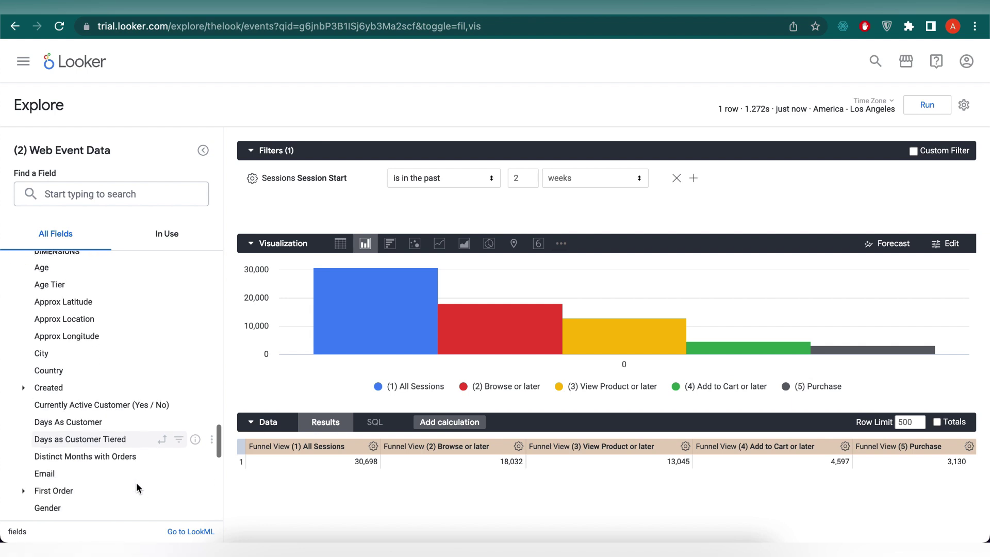
pyautogui.scroll(-5, 136, 481)
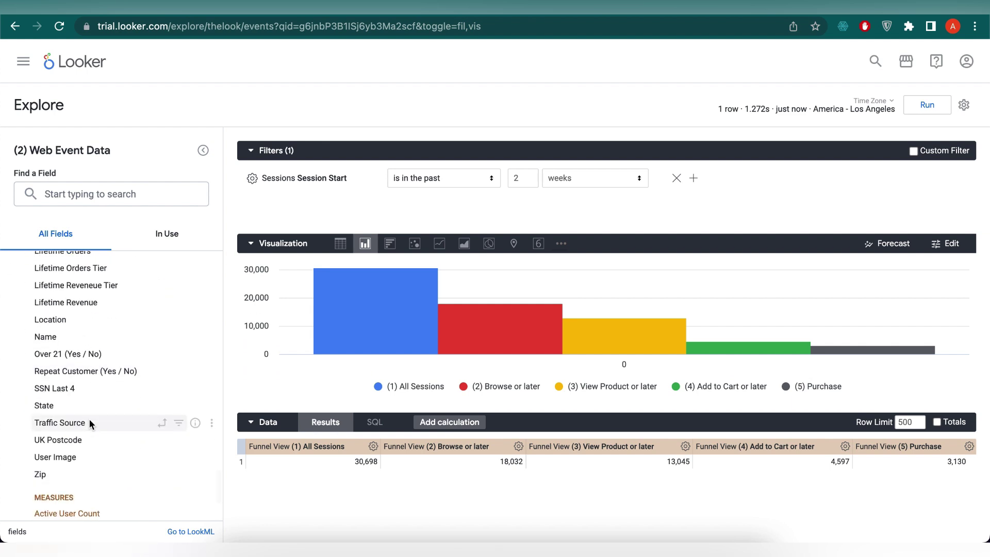
pyautogui.click(179, 423)
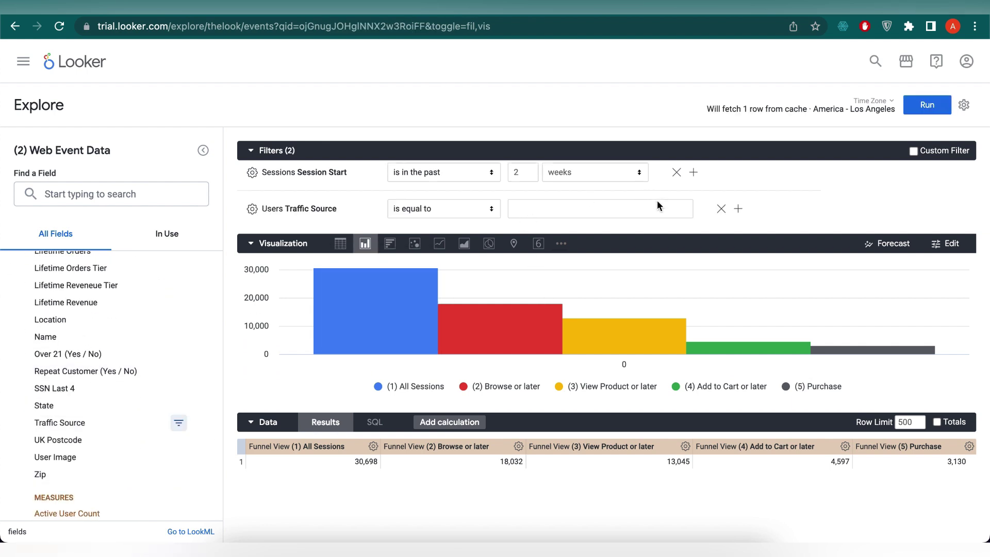
pyautogui.press('super+Return')
pyautogui.scroll(-6, 135, 454)
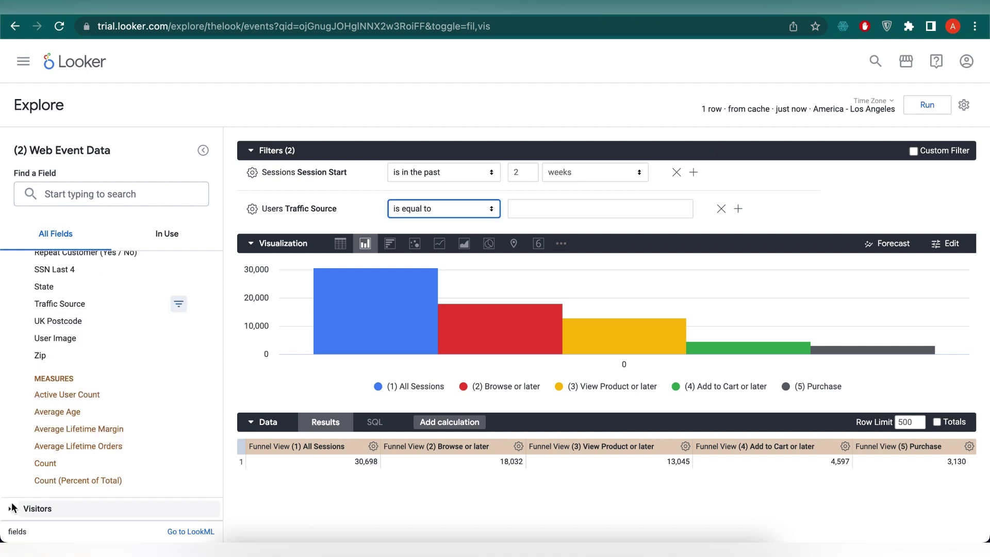
pyautogui.click(178, 395)
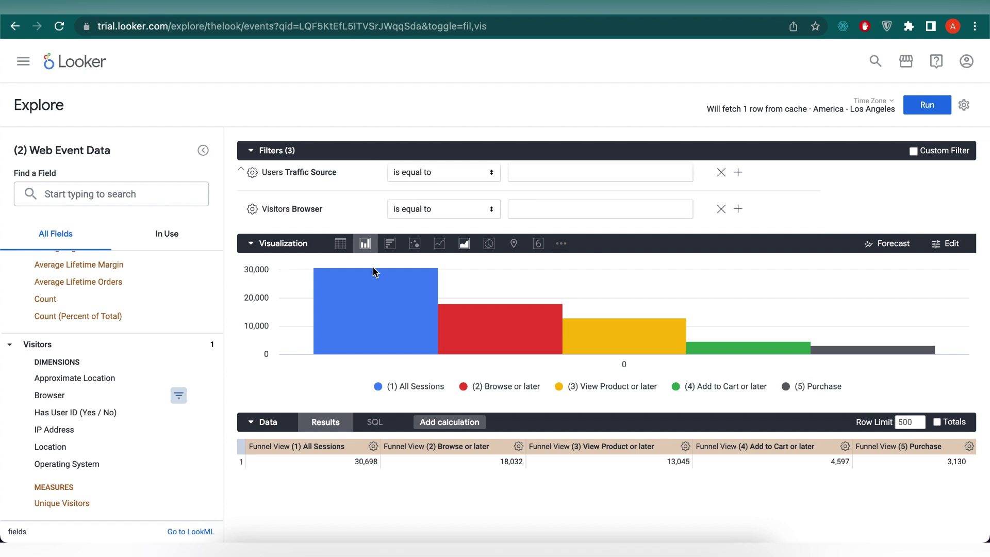
pyautogui.click(928, 109)
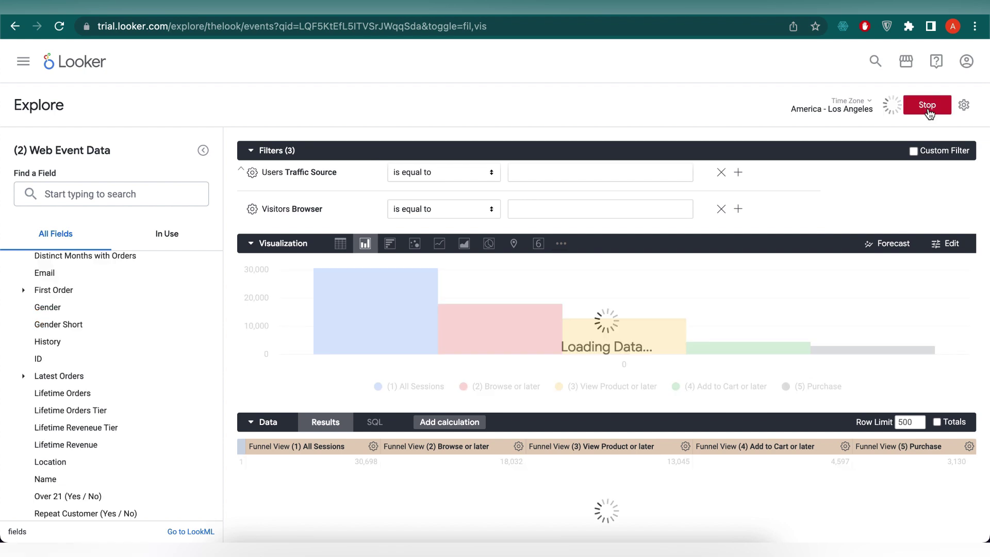
# Turn on Show Percent of Previous for the funnel chart and apply the Sunset color collection to its series.
pyautogui.click(947, 245)
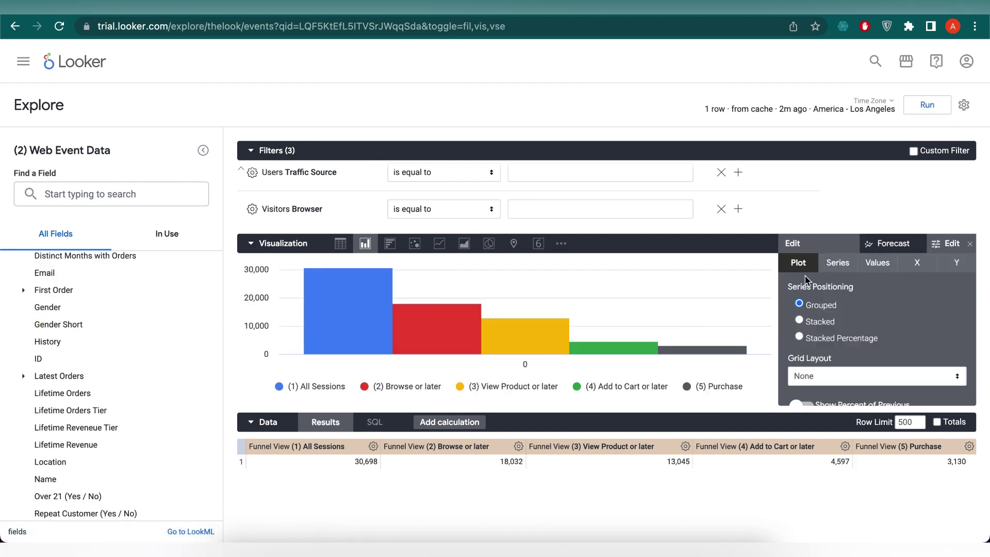
pyautogui.scroll(-2, 857, 317)
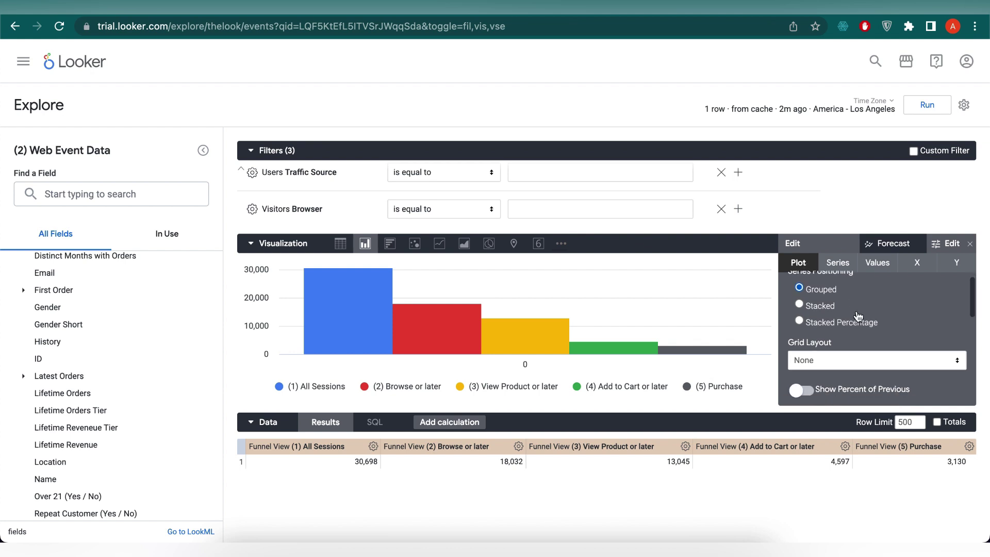
pyautogui.click(801, 349)
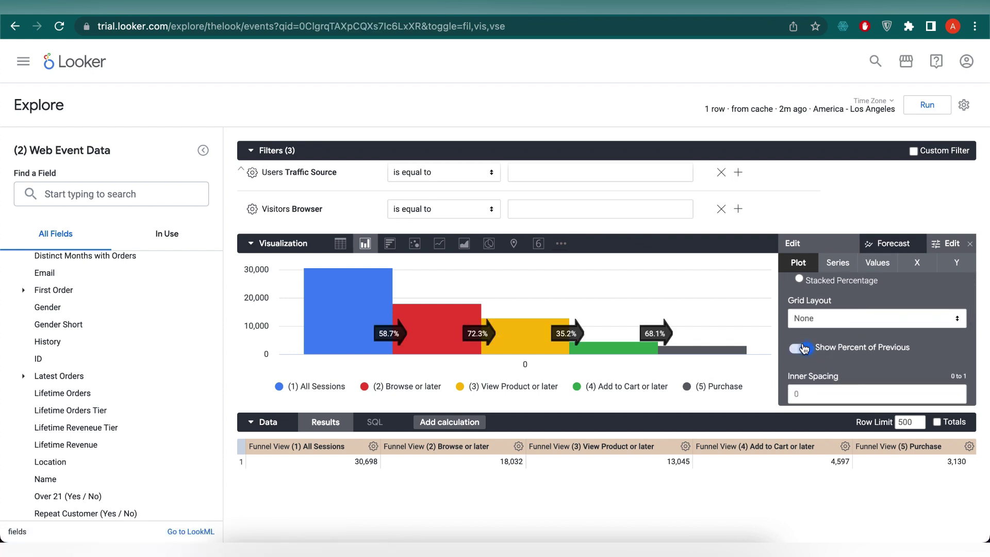
pyautogui.click(837, 262)
pyautogui.click(897, 323)
pyautogui.click(869, 298)
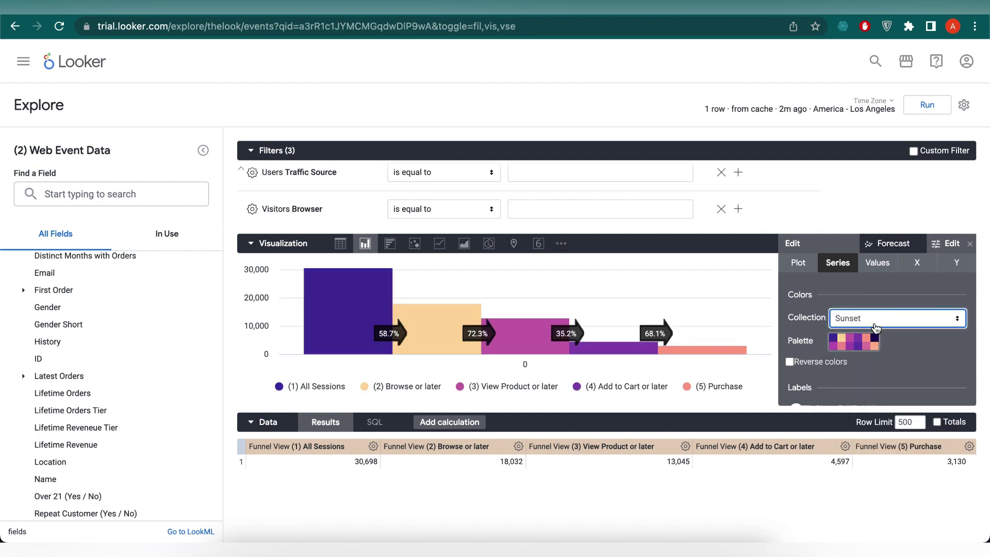
# Turn on value labels for the funnel chart's columns and close the chart settings.
pyautogui.click(881, 264)
pyautogui.click(814, 289)
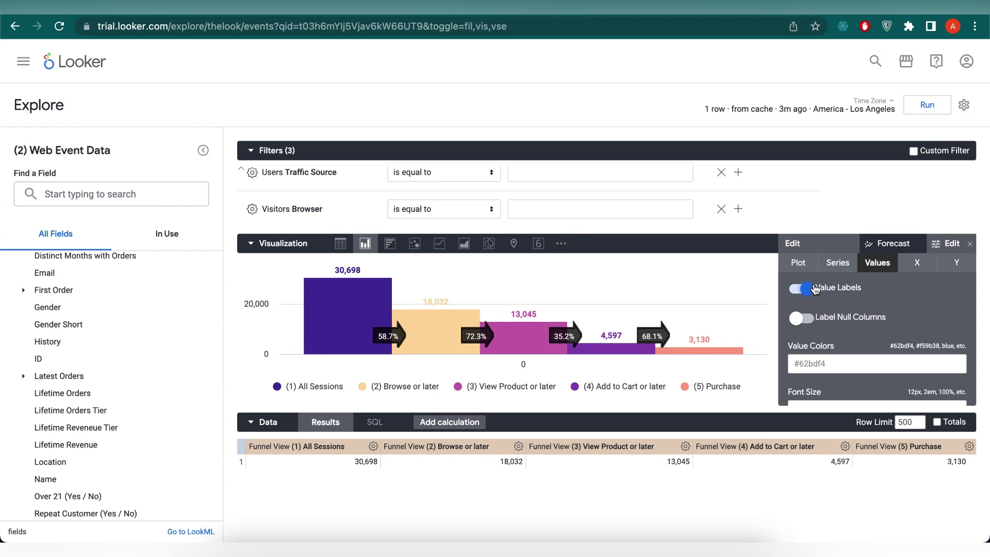
pyautogui.scroll(-1, 934, 334)
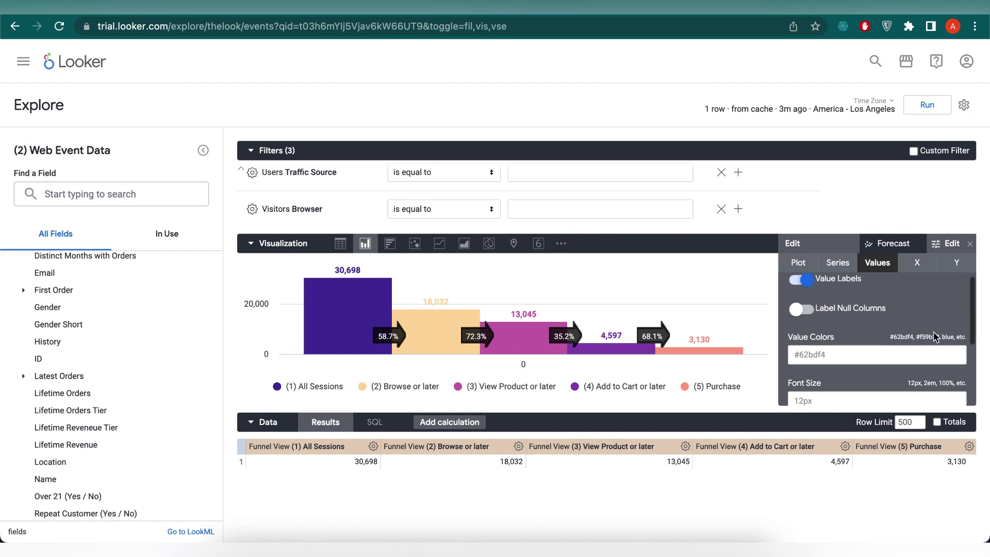
pyautogui.click(947, 245)
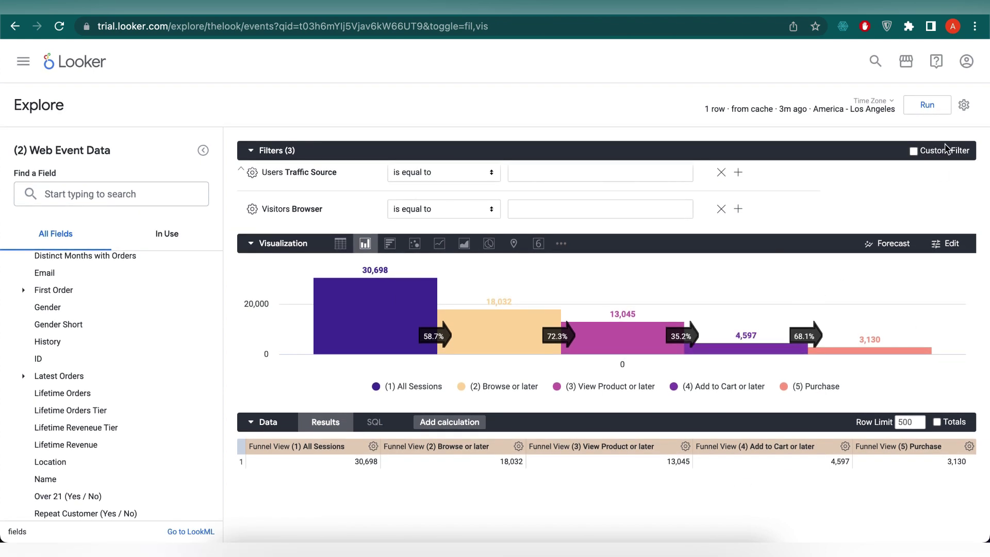
# Save the funnel chart as a new dashboard titled "Web Analytics- Skillcurb" in My folder and view that dashboard.
pyautogui.click(963, 105)
pyautogui.moveTo(944, 143)
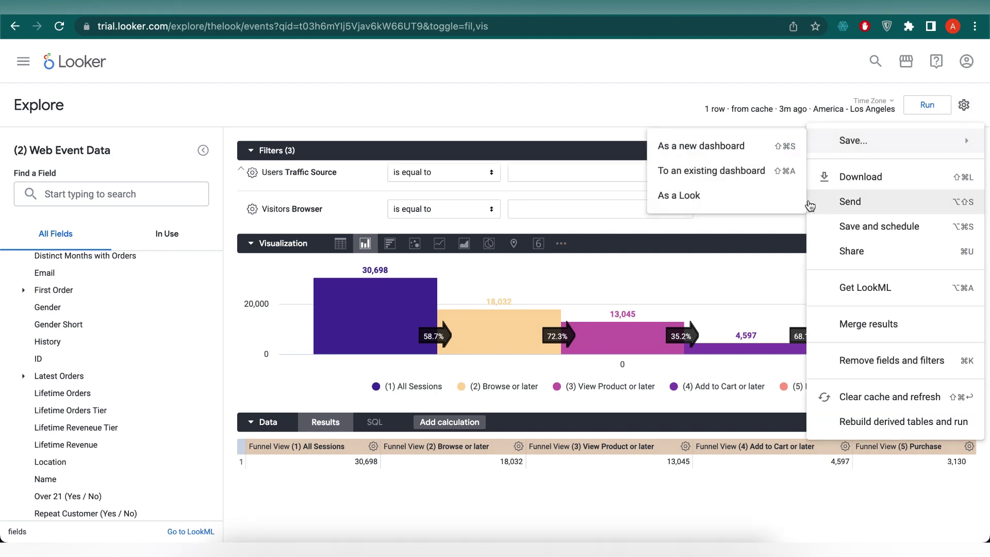
pyautogui.click(751, 148)
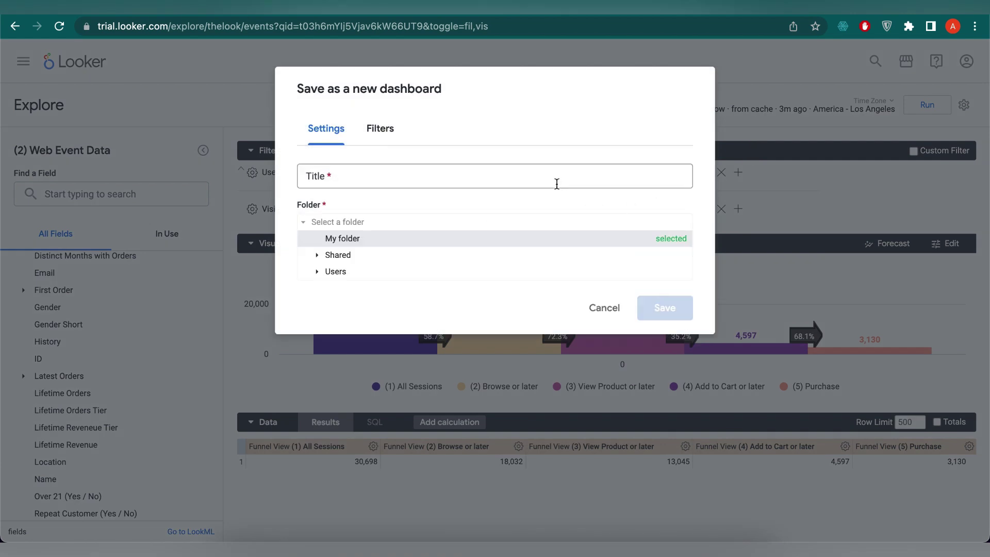
pyautogui.click(557, 183)
pyautogui.write('Web Analytics- Skillcurb')
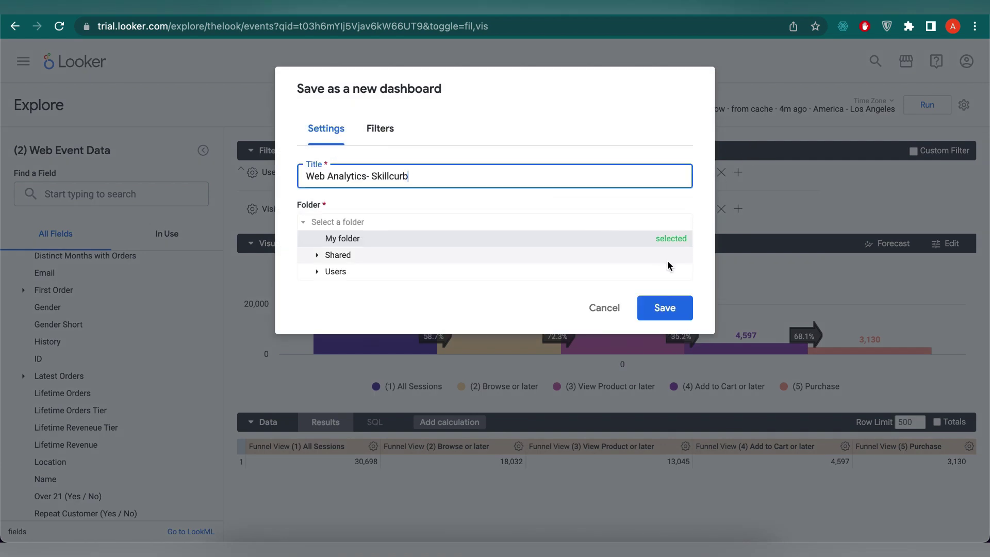
pyautogui.click(672, 313)
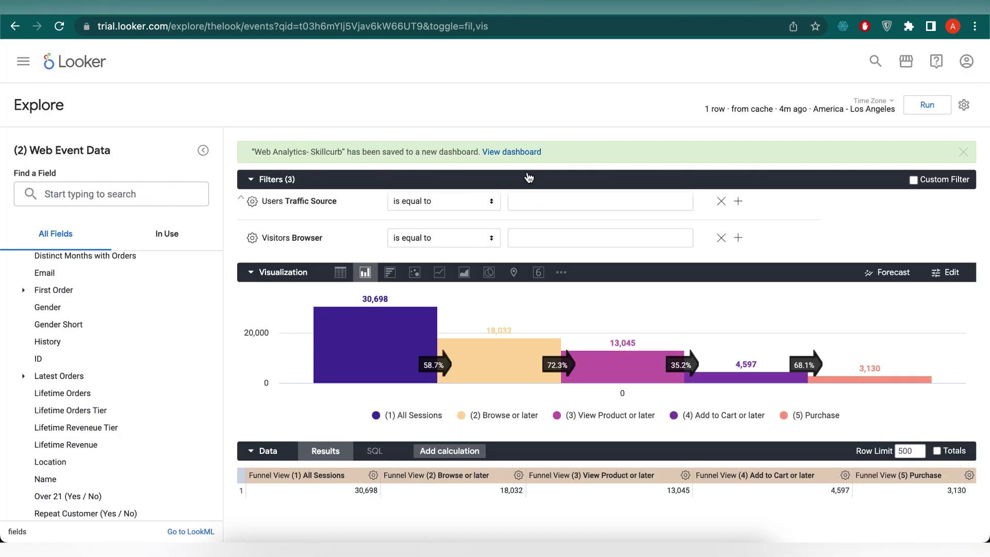
pyautogui.click(521, 151)
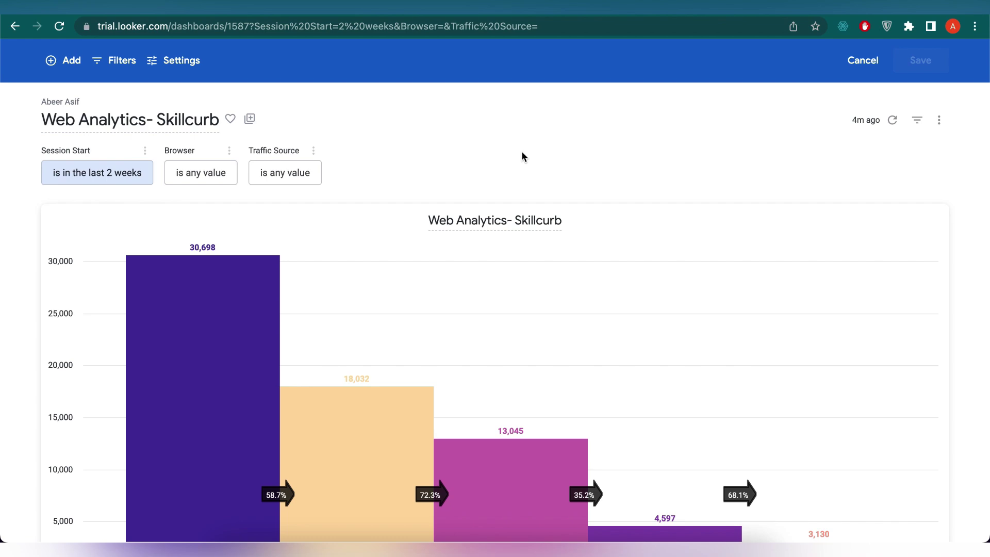
# Return to the trial homepage and start a new Web Event Data exploration for Retail Web Analytics.
pyautogui.hotkey('alt', 'Left')
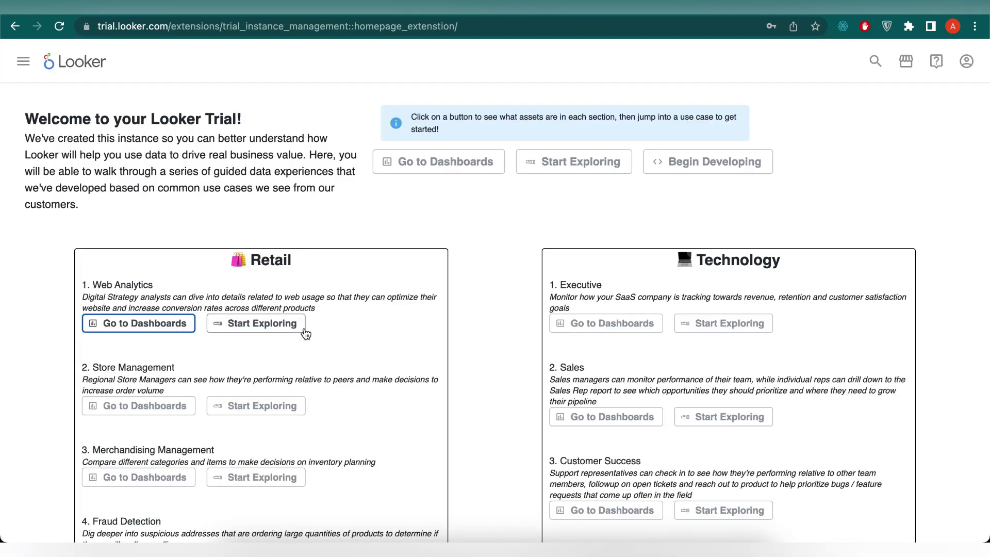
pyautogui.click(276, 329)
pyautogui.click(276, 356)
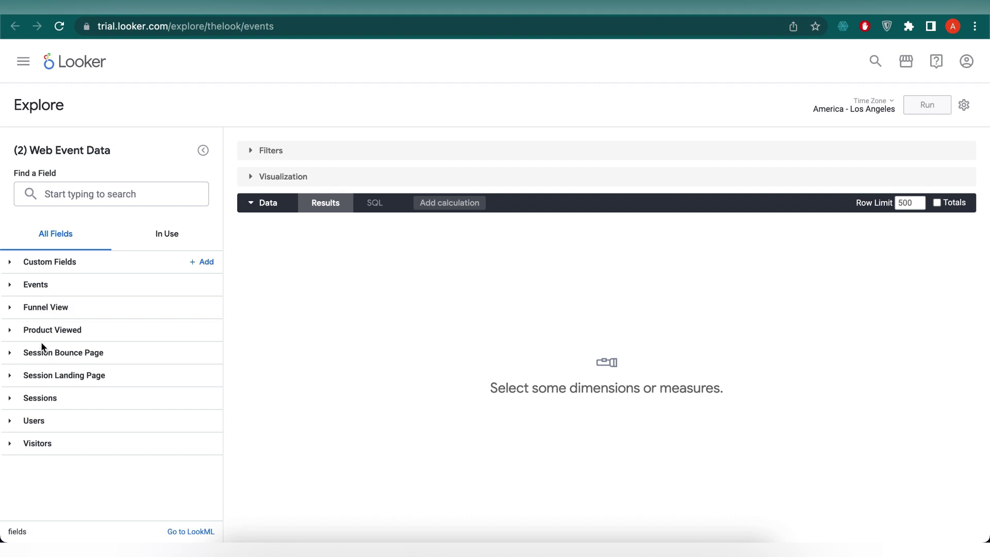
# Query Sessions Duration Tier (sec) with Sessions Count and visualize the results as a bar chart.
pyautogui.click(53, 396)
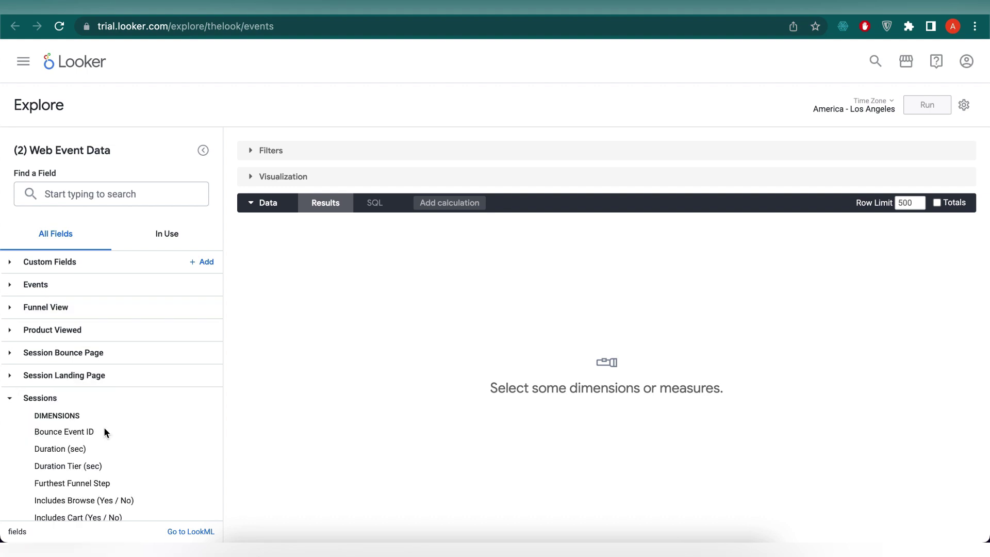
pyautogui.scroll(-5, 120, 449)
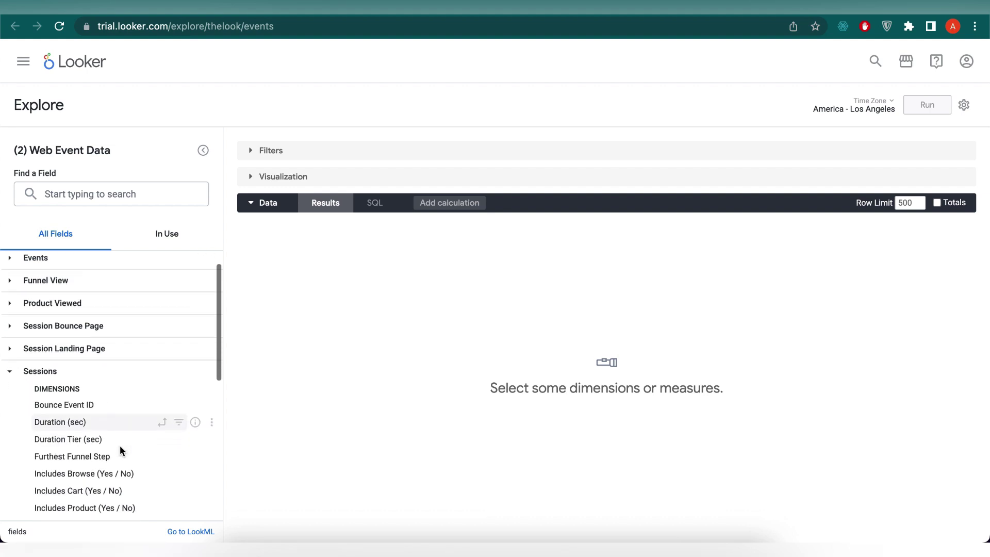
pyautogui.click(88, 354)
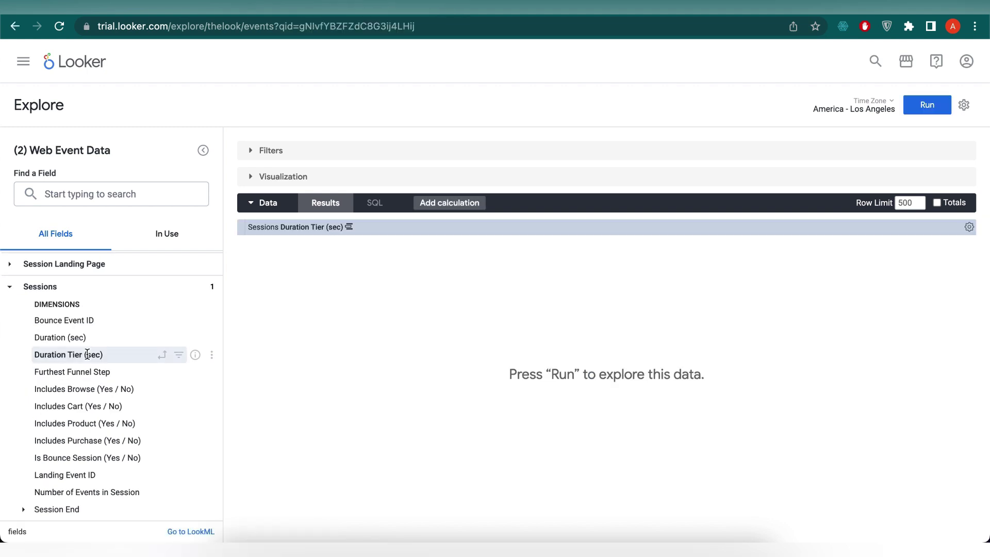
pyautogui.scroll(-8, 93, 363)
pyautogui.click(90, 418)
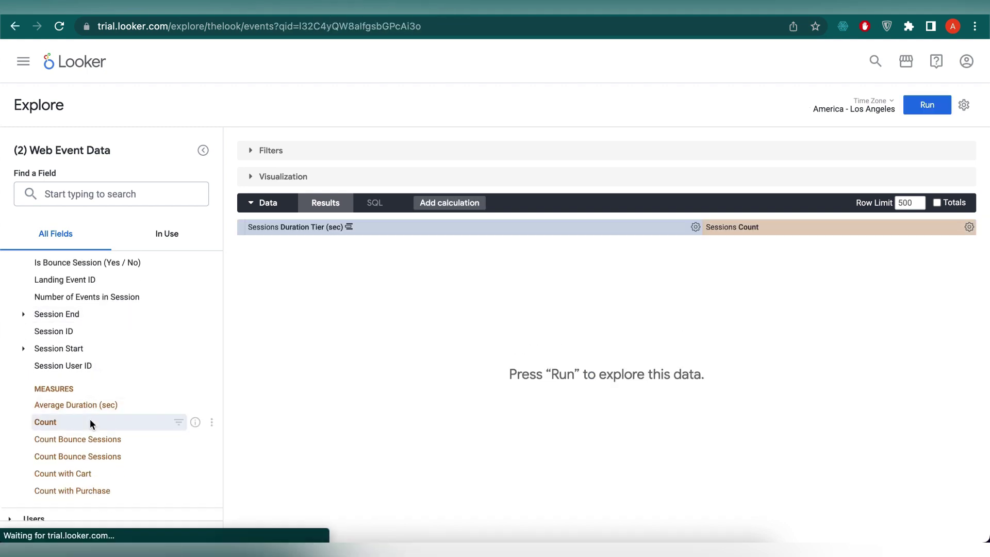
pyautogui.click(926, 104)
pyautogui.click(249, 177)
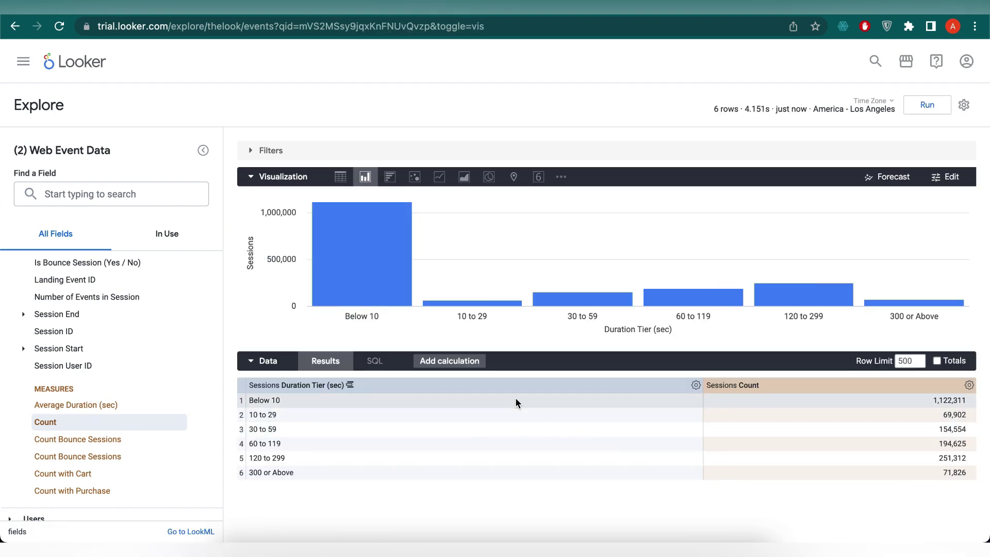
pyautogui.click(389, 177)
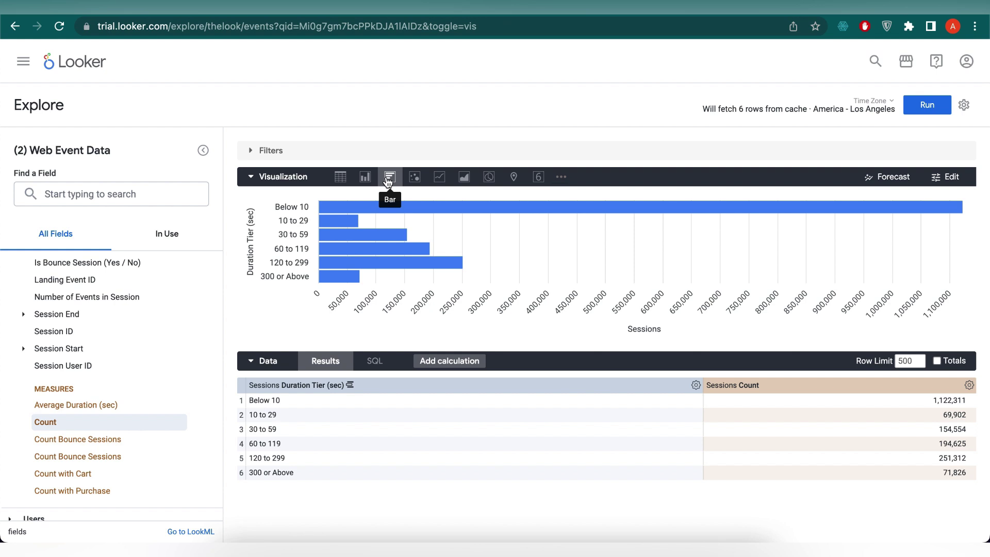
# Examine the SQL generated for the duration tier query and return to its results.
pyautogui.click(375, 361)
pyautogui.scroll(-2, 610, 427)
pyautogui.scroll(2, 609, 427)
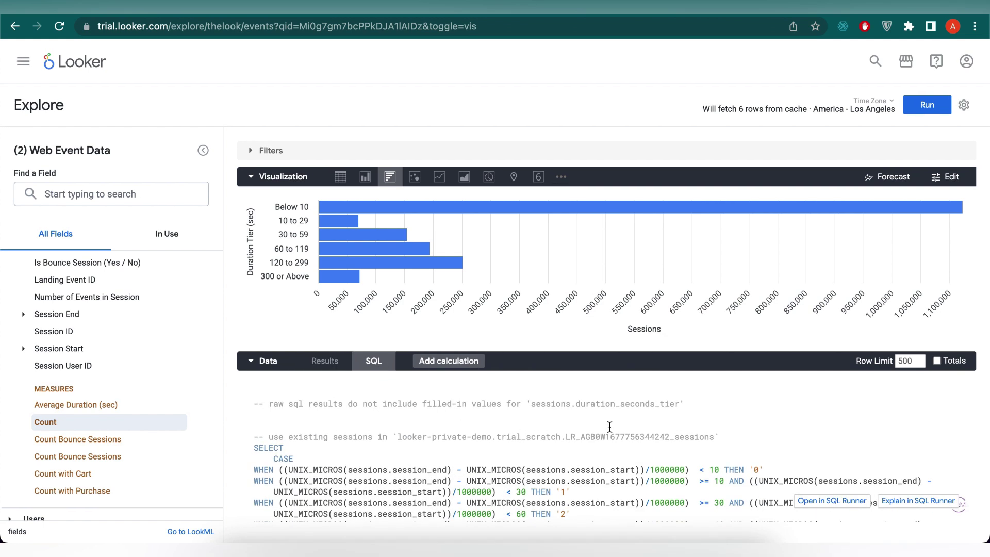
pyautogui.scroll(-3, 610, 426)
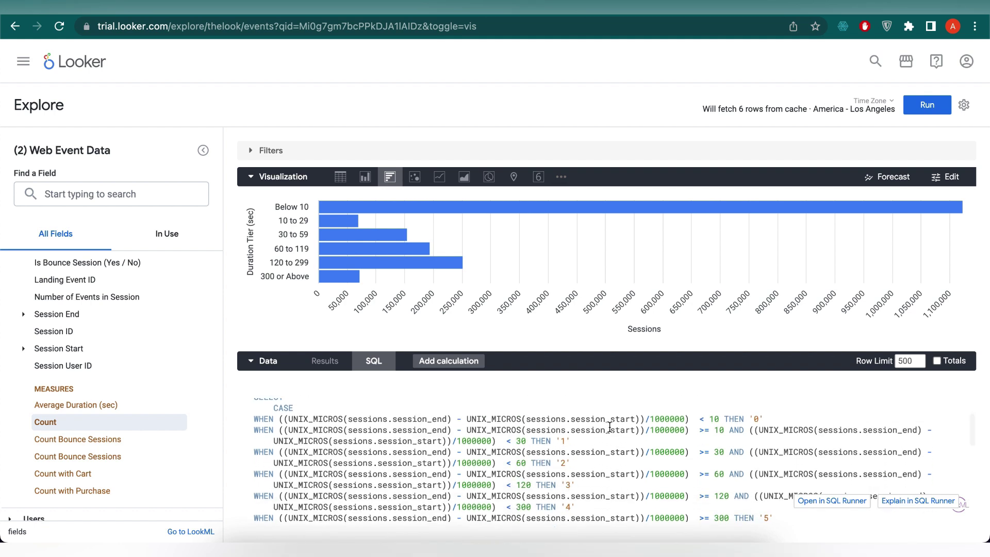
pyautogui.scroll(-3, 609, 427)
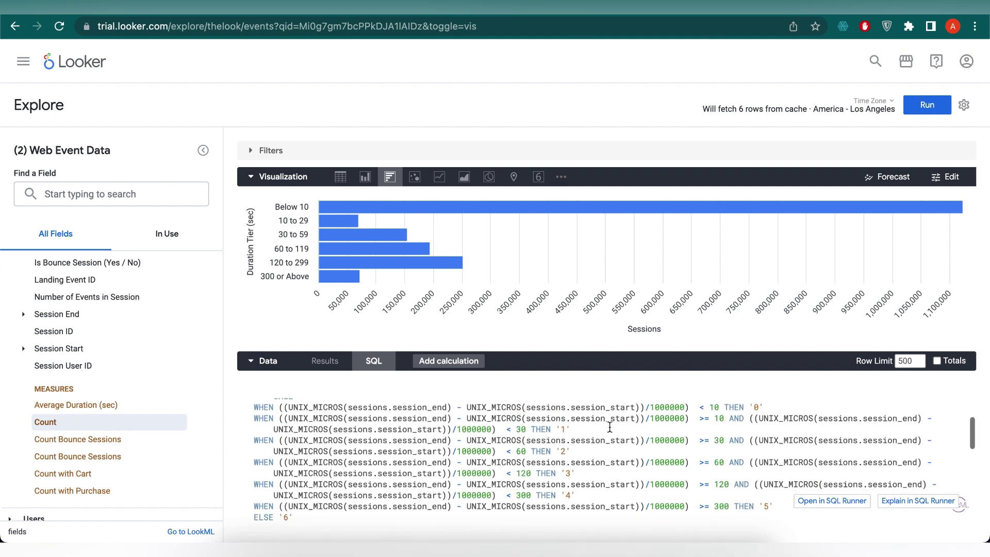
pyautogui.click(325, 361)
# Name the bar chart's value axis "Number of Sessions" and hide the Duration Tier axis name.
pyautogui.click(946, 177)
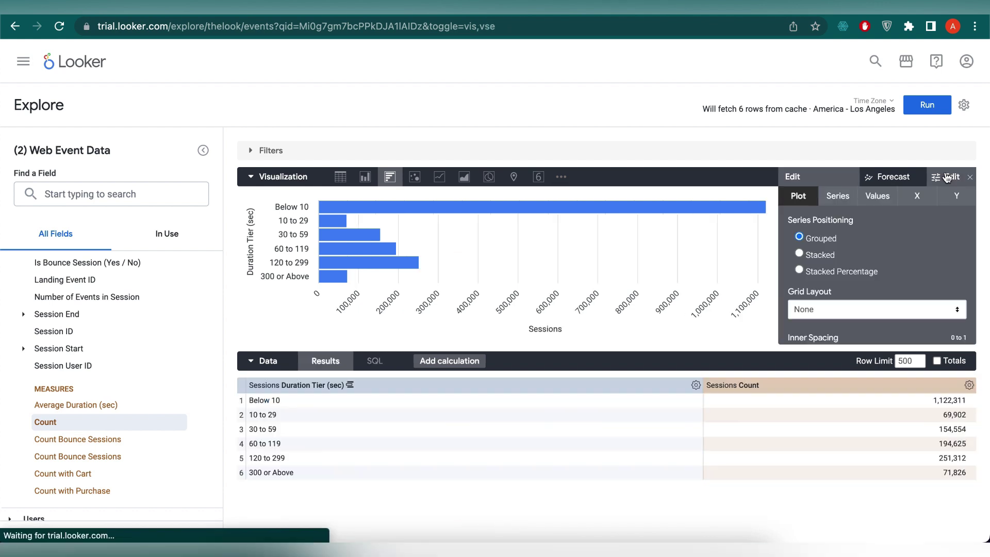
pyautogui.click(956, 196)
pyautogui.scroll(-10, 889, 283)
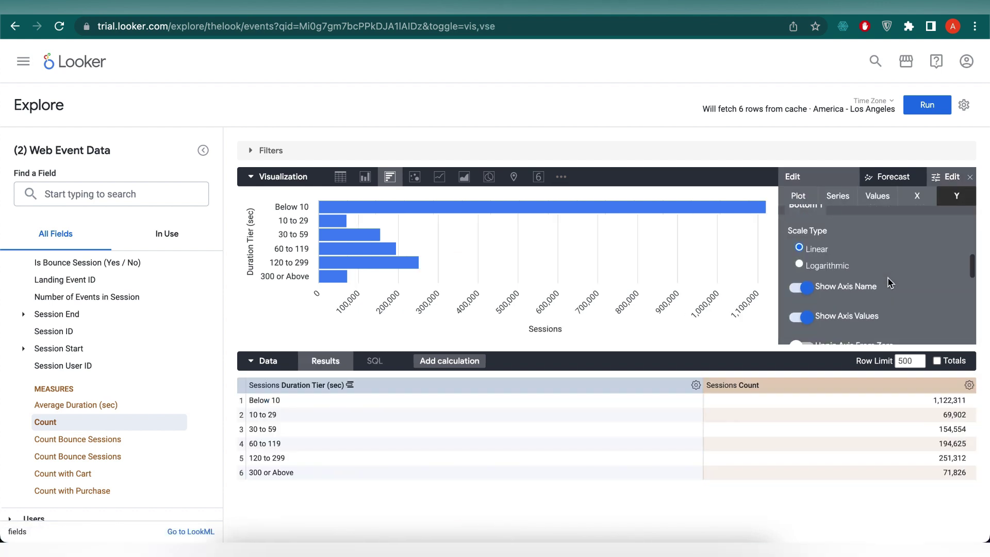
pyautogui.click(887, 291)
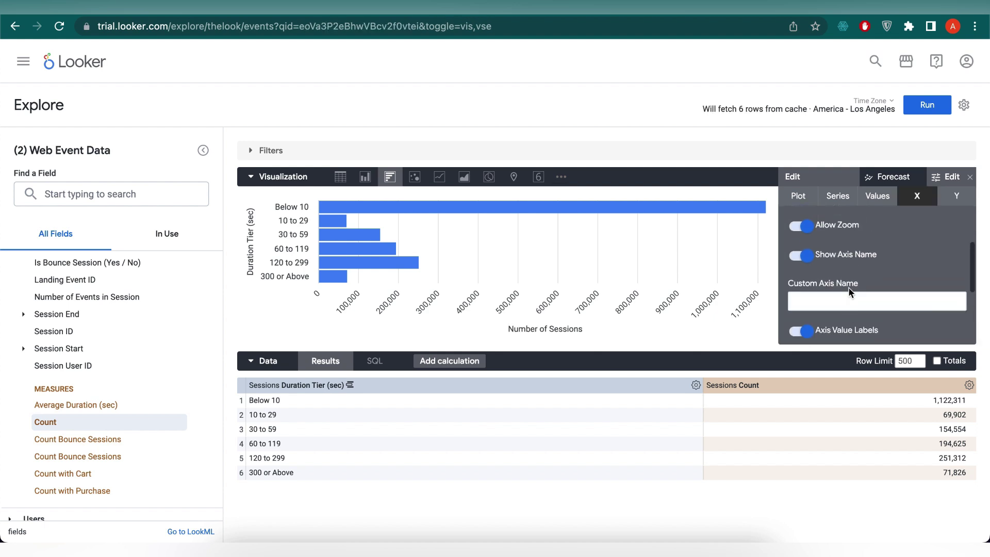
pyautogui.scroll(3, 850, 293)
pyautogui.scroll(-3, 850, 292)
pyautogui.click(799, 252)
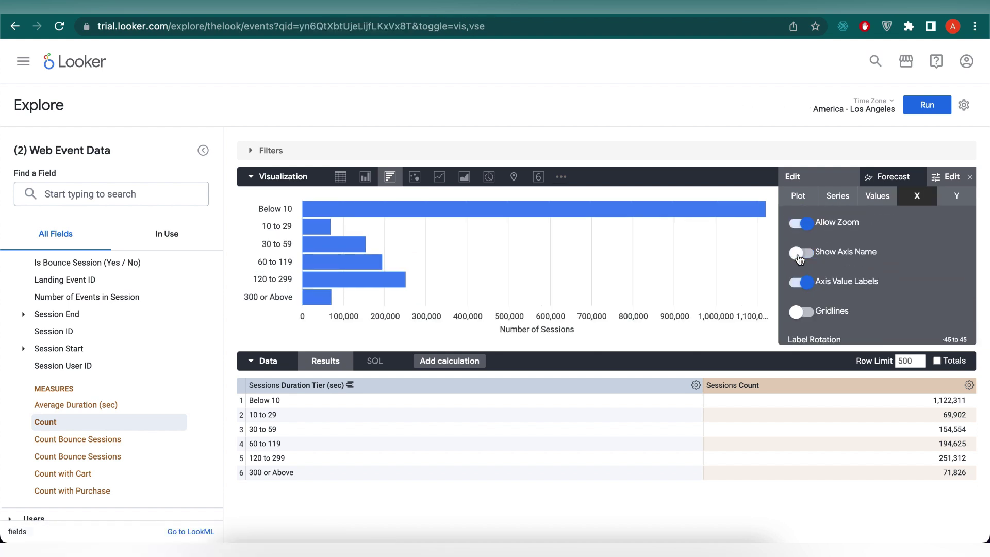
# Apply the Sunset color collection to the bar chart's series, rerun the query and close the chart settings.
pyautogui.click(837, 195)
pyautogui.click(878, 252)
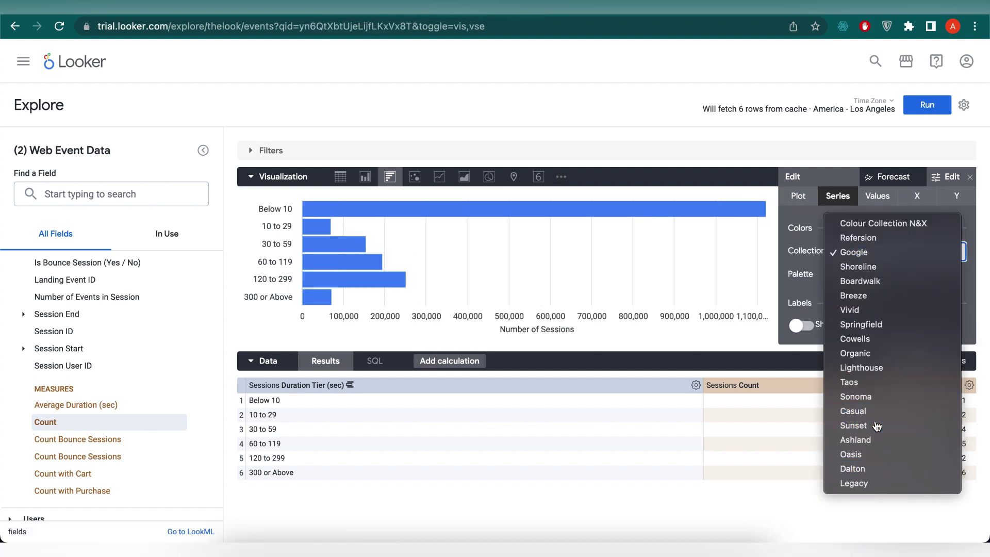
pyautogui.click(854, 426)
pyautogui.click(923, 103)
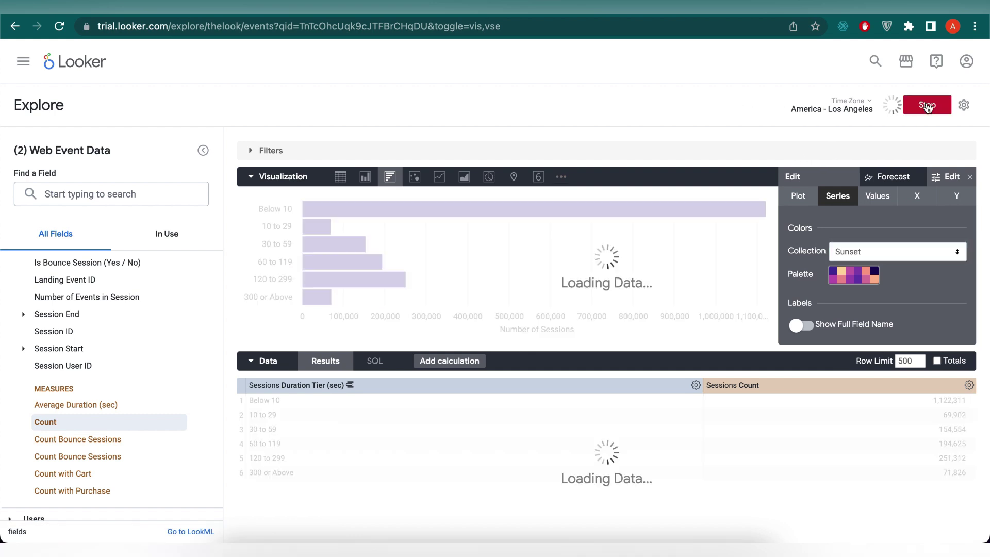
pyautogui.click(970, 176)
# Start saving the bar chart to an existing dashboard and choose "Web Analytics- Skillcurb" in My folder.
pyautogui.click(963, 105)
pyautogui.moveTo(890, 143)
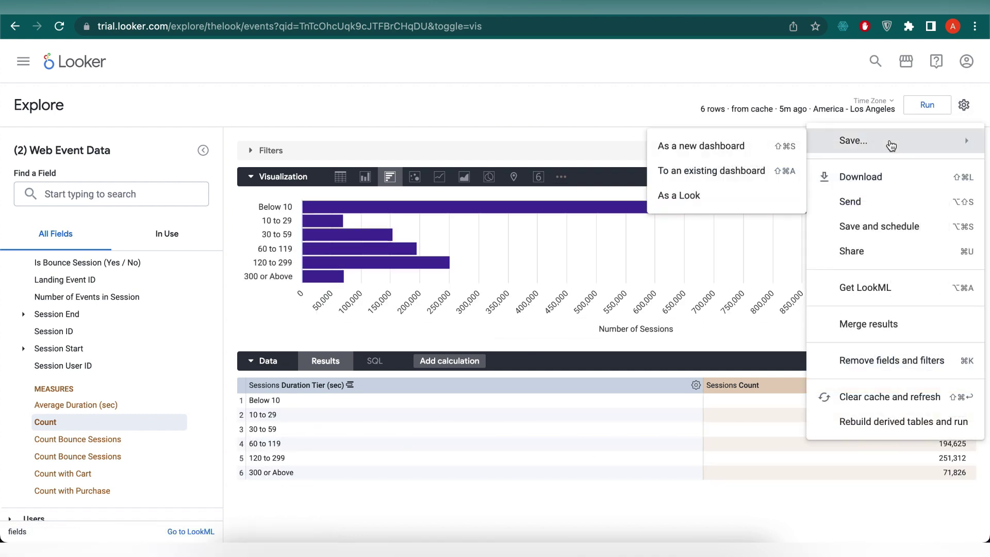
pyautogui.click(782, 174)
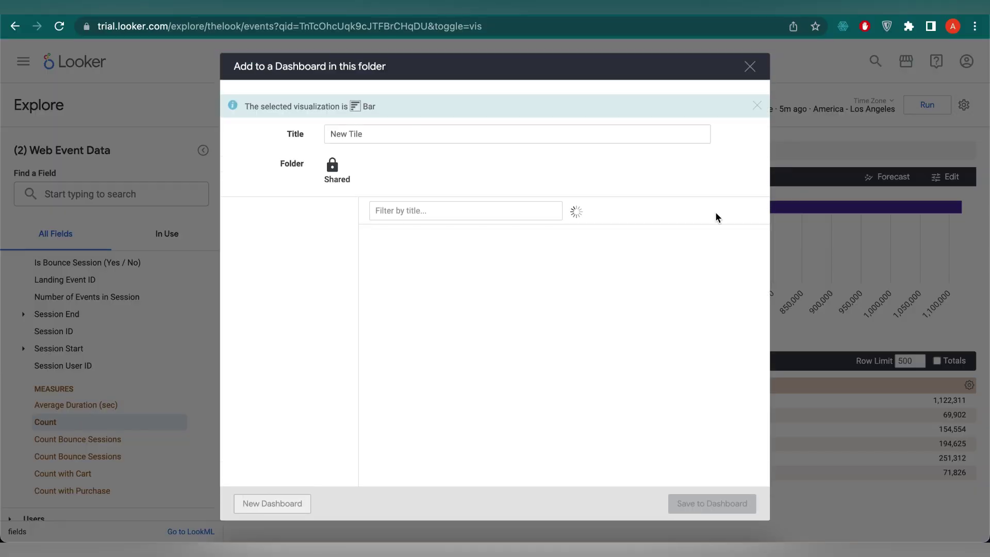
pyautogui.click(296, 243)
pyautogui.click(428, 242)
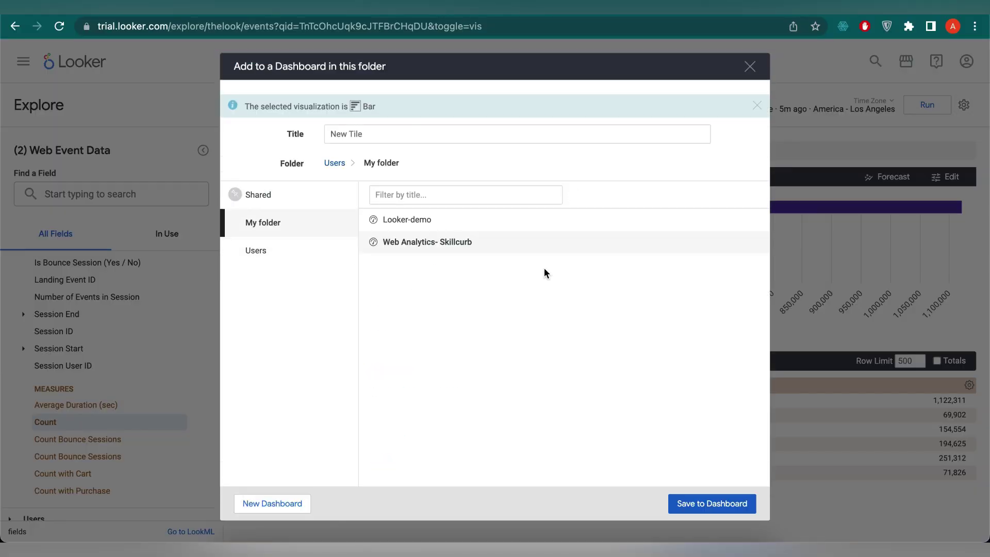
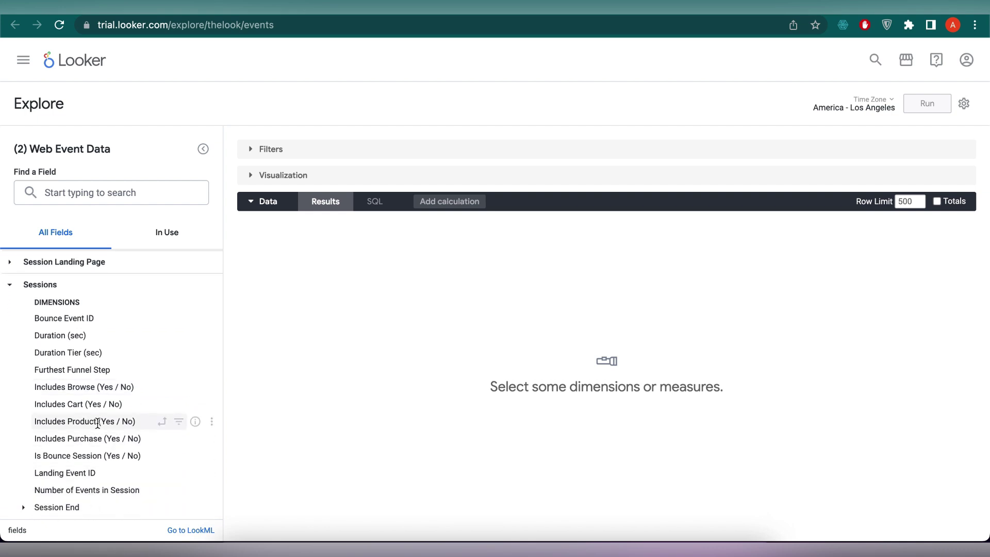
# Query Sessions Includes Purchase (Yes / No) with Sessions Count and visualize the results as a pie chart.
pyautogui.click(97, 439)
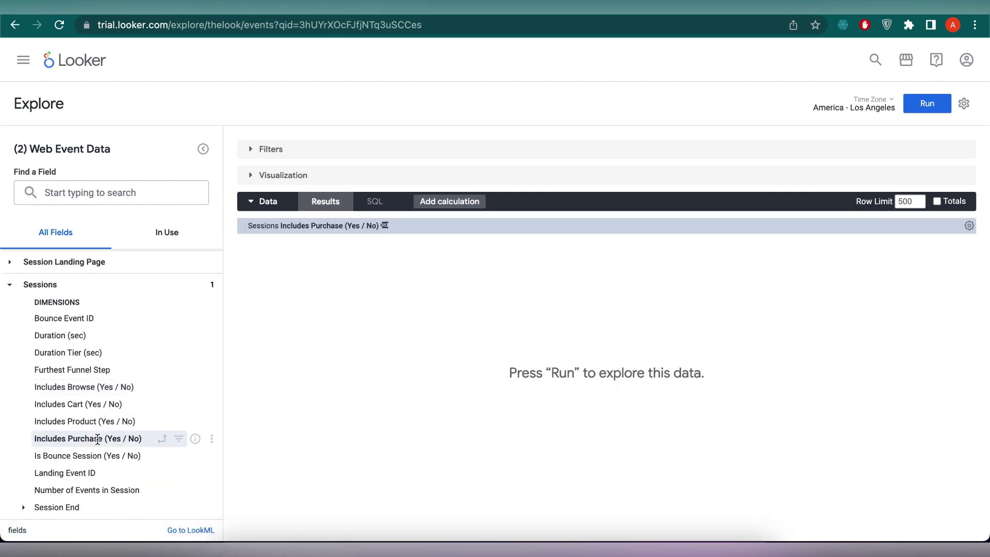
pyautogui.scroll(-8, 104, 446)
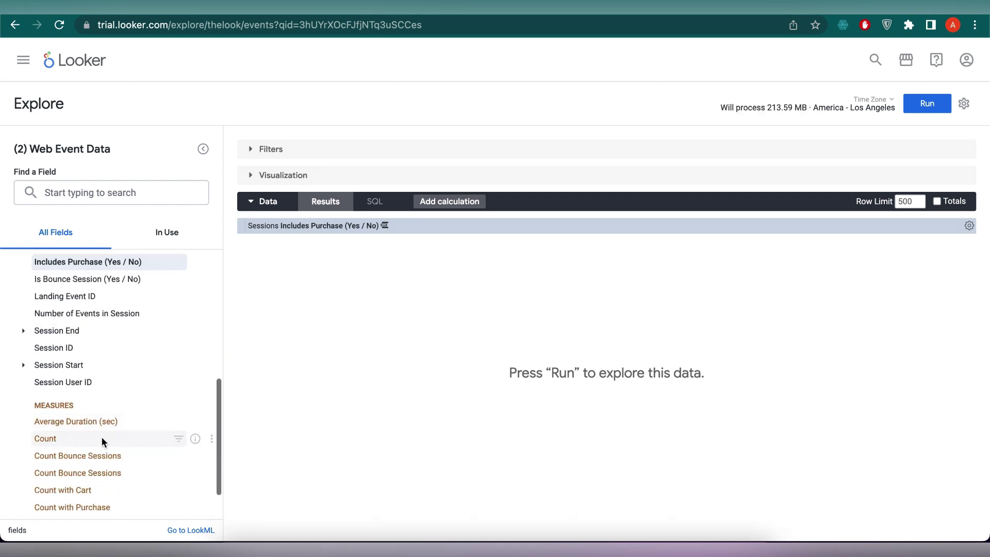
pyautogui.click(103, 440)
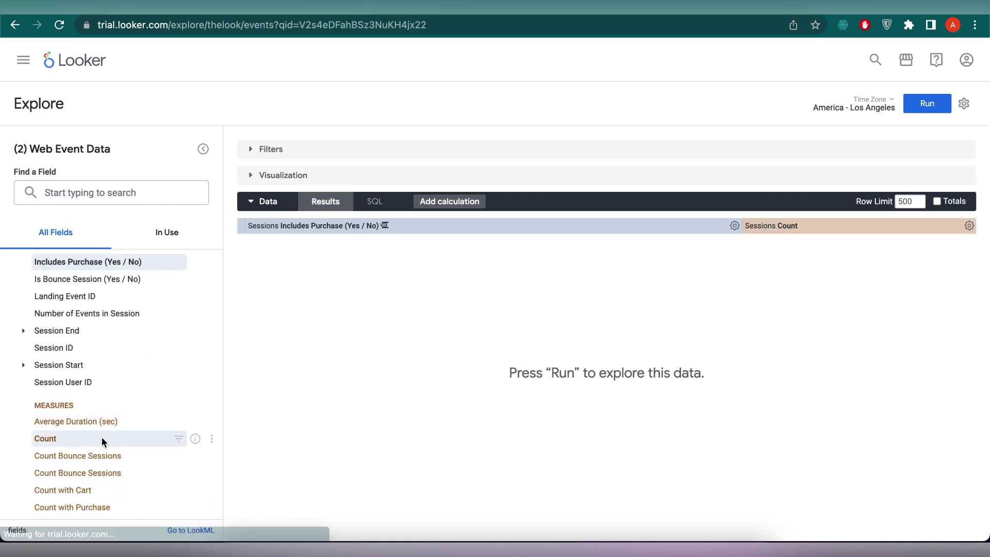
pyautogui.click(923, 105)
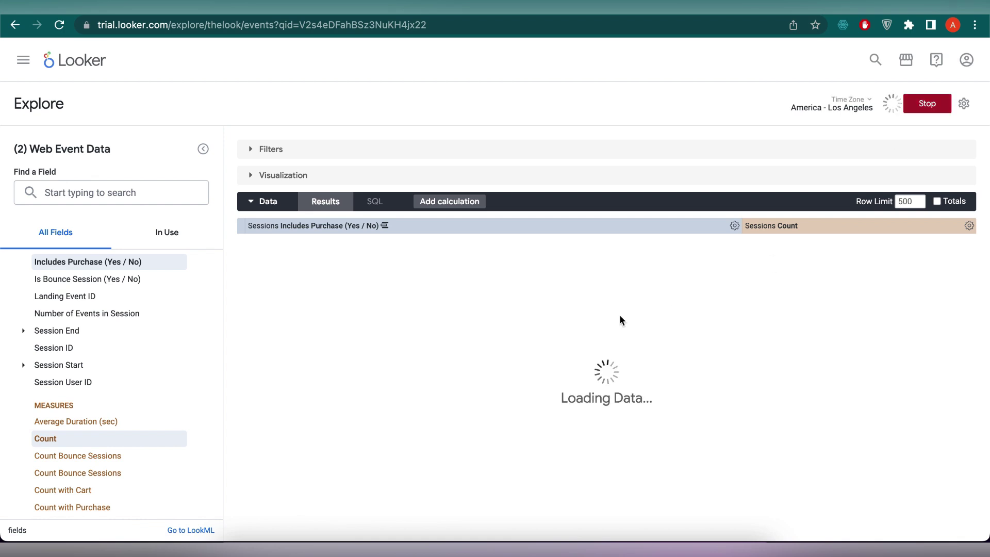
pyautogui.click(252, 178)
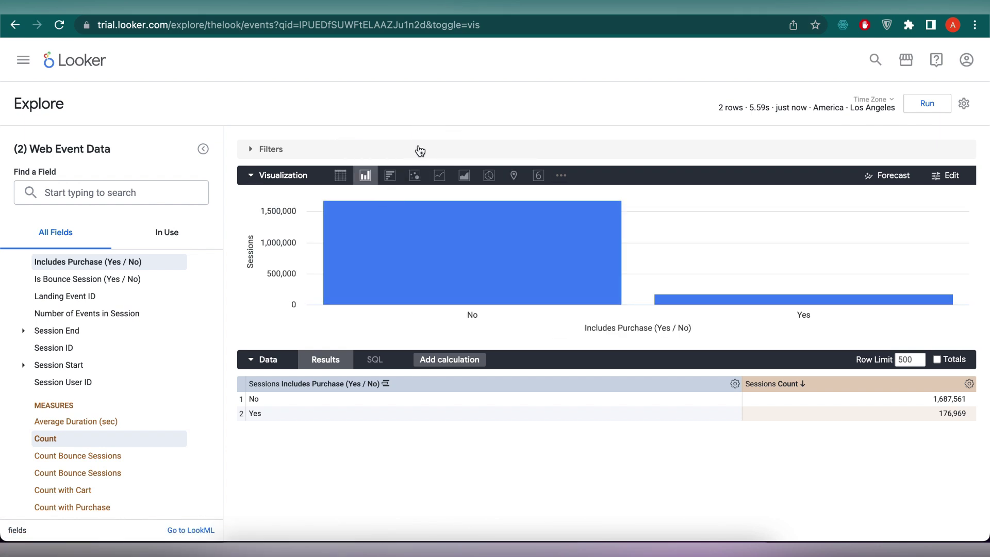
pyautogui.click(490, 177)
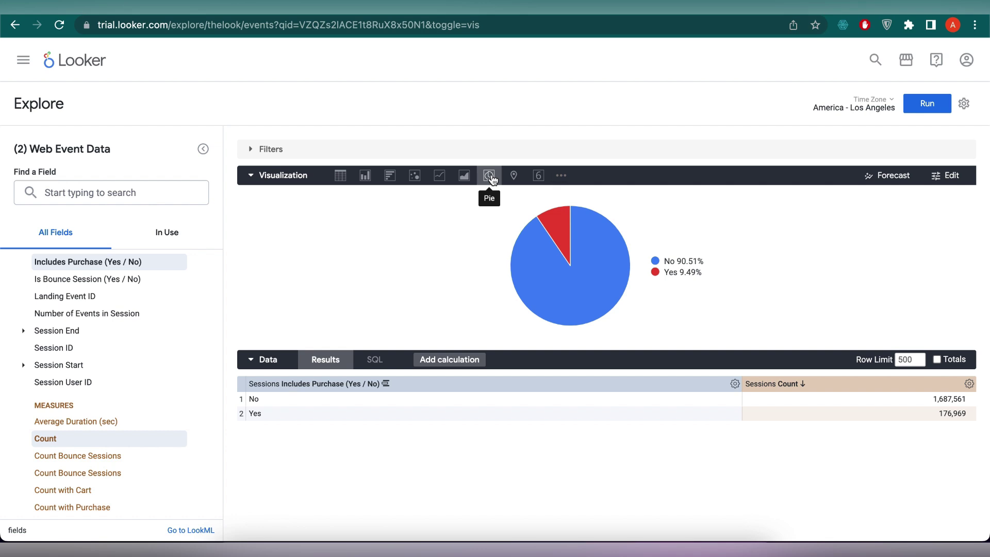
# Add a weekly Sessions Session Start filter to the pie chart query, covering the past 4 weeks.
pyautogui.click(413, 146)
pyautogui.scroll(3, 106, 325)
pyautogui.scroll(5, 52, 361)
pyautogui.click(11, 379)
pyautogui.click(11, 398)
pyautogui.scroll(-5, 69, 427)
pyautogui.click(179, 447)
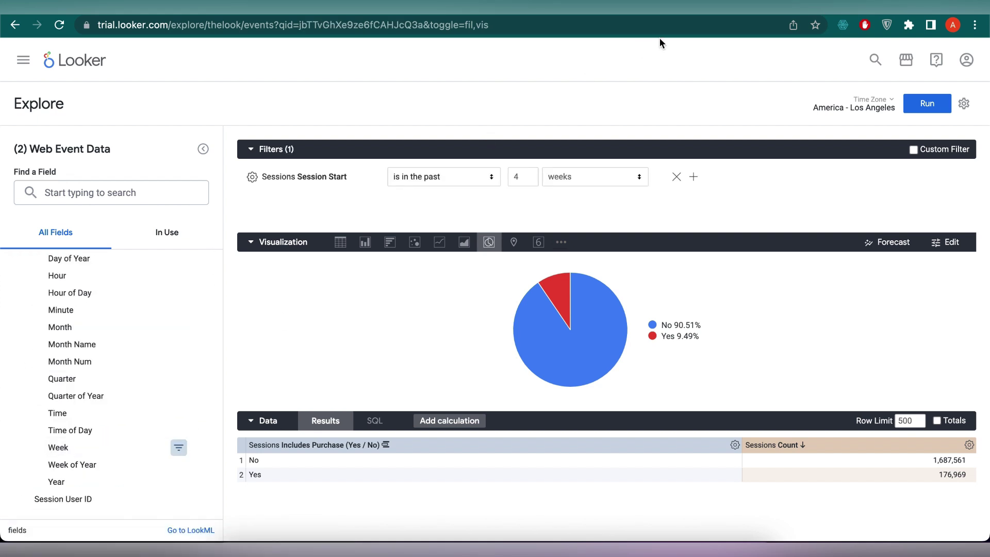
# Add an Events Event Date filter to the pie chart query, covering the past 7 days.
pyautogui.scroll(4, 111, 437)
pyautogui.click(29, 366)
pyautogui.scroll(5, 26, 332)
pyautogui.click(12, 327)
pyautogui.click(11, 283)
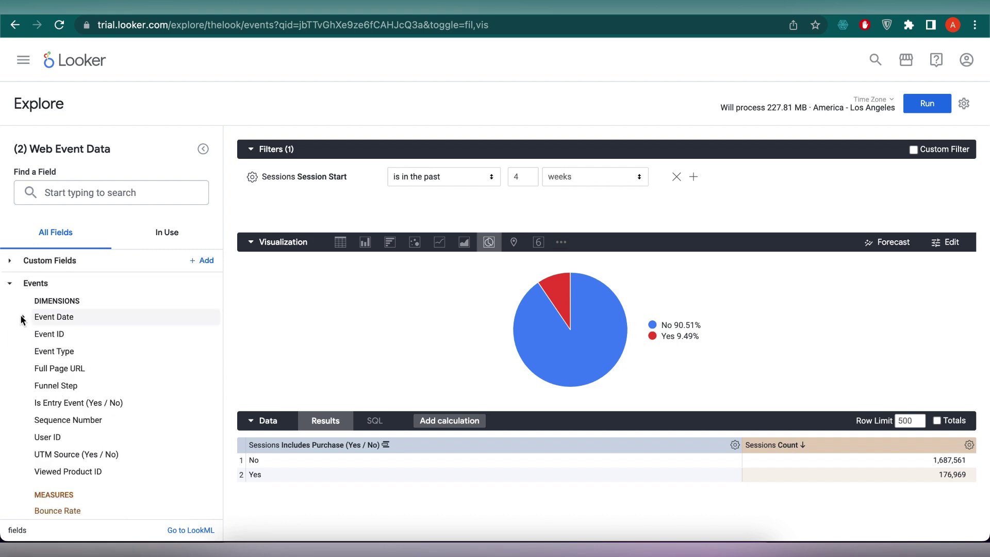
pyautogui.click(52, 316)
pyautogui.scroll(-1, 103, 309)
pyautogui.click(178, 291)
# Add Users Traffic Source and Visitors Browser filters to the pie chart query.
pyautogui.scroll(-10, 104, 310)
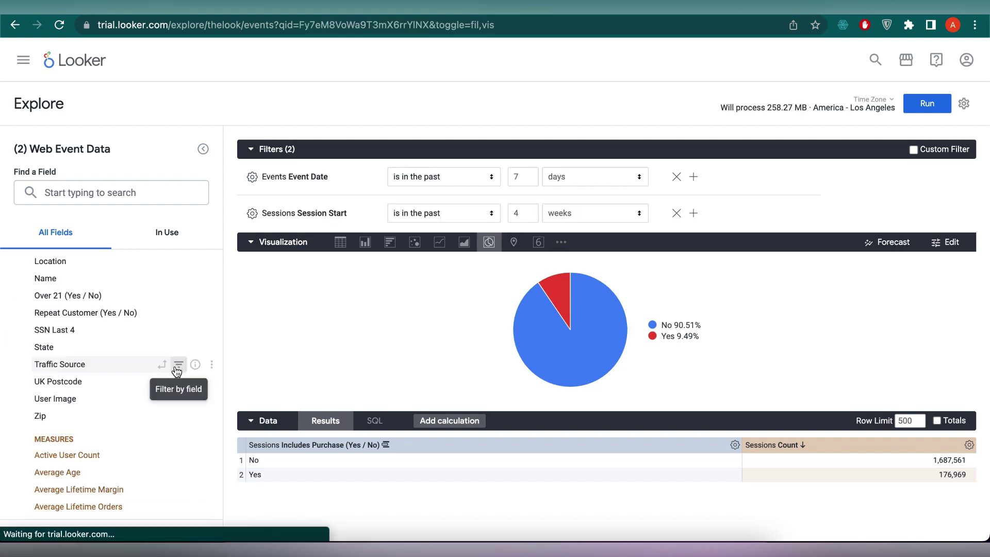
pyautogui.click(178, 364)
pyautogui.scroll(-1, 103, 360)
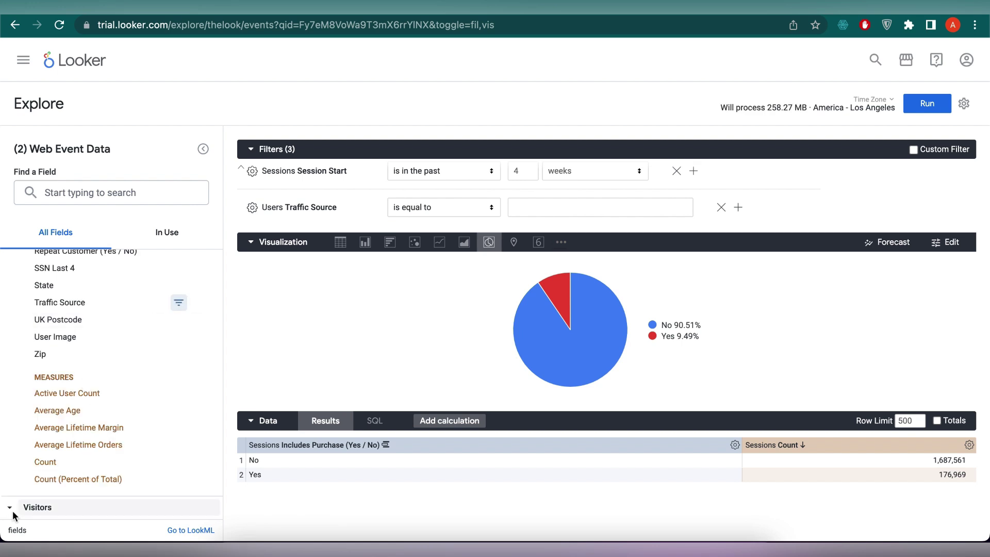
pyautogui.click(10, 507)
pyautogui.scroll(-3, 88, 490)
pyautogui.click(178, 393)
# Change the Sessions Session Start filter to the past 2 weeks and run the query.
pyautogui.scroll(3, 505, 192)
pyautogui.click(527, 206)
pyautogui.press('BackSpace')
pyautogui.write('2')
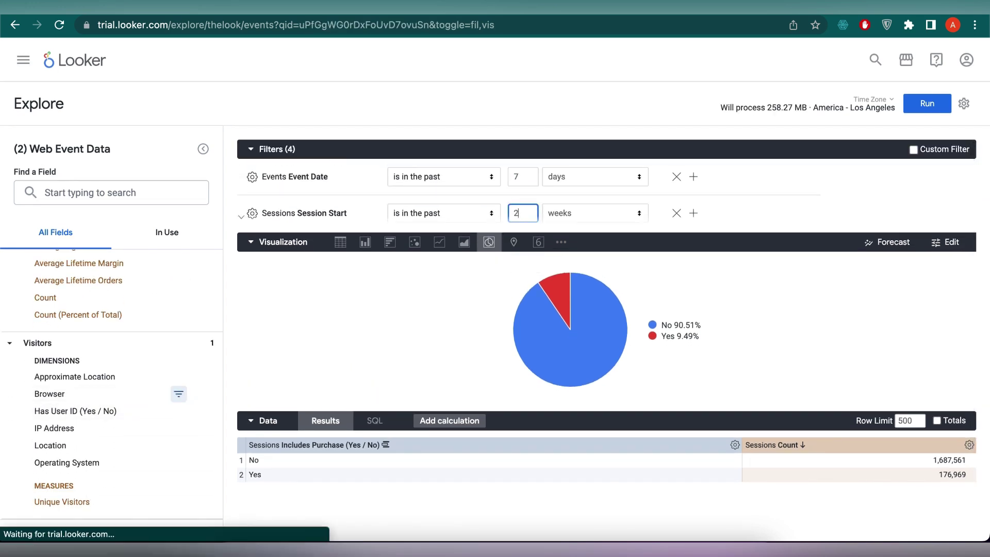
pyautogui.click(926, 103)
# Set the pie chart's inner radius to 50 in its plot settings.
pyautogui.click(947, 244)
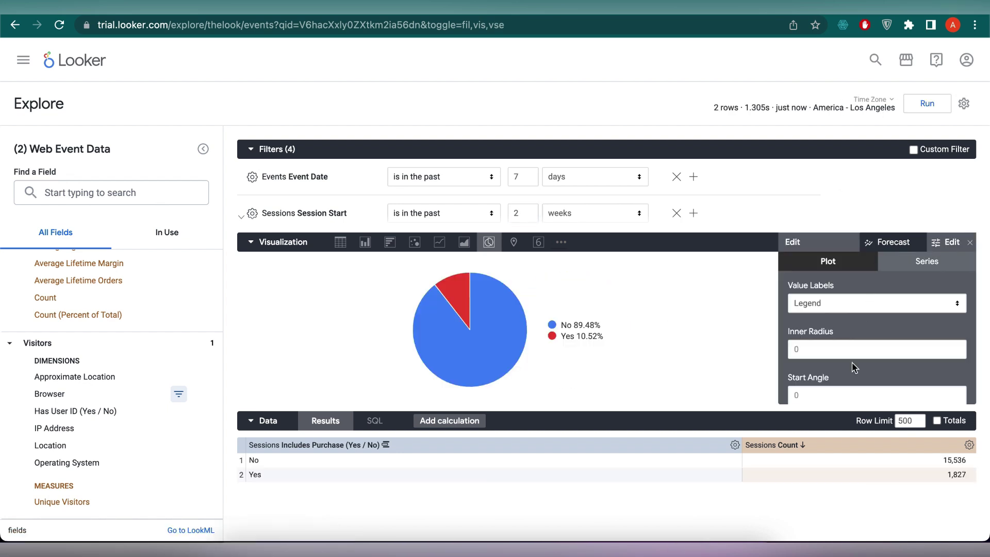
pyautogui.scroll(-1, 871, 330)
pyautogui.click(841, 328)
pyautogui.write('50')
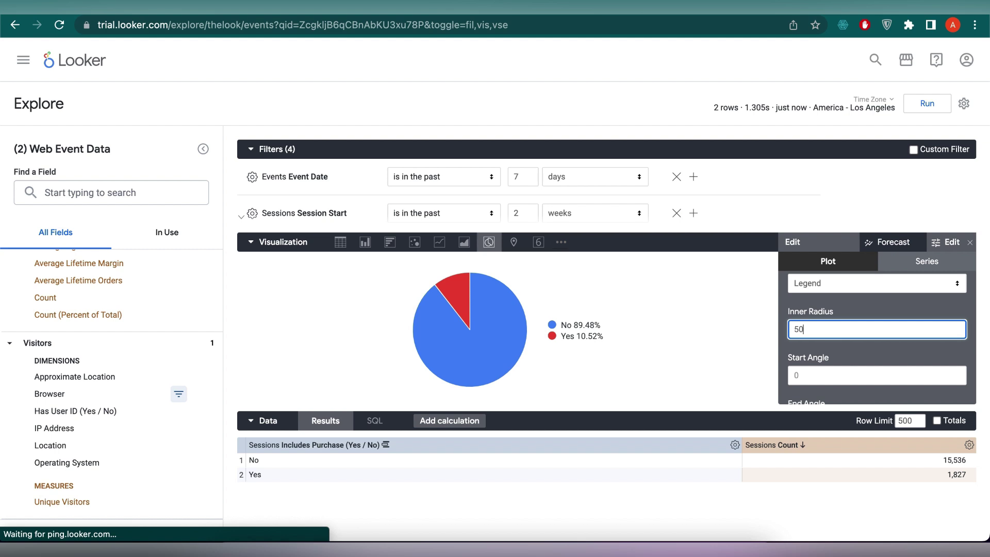
# Apply the Sunset color collection to the chart's series and close the visualization settings.
pyautogui.click(927, 260)
pyautogui.click(897, 316)
pyautogui.click(876, 494)
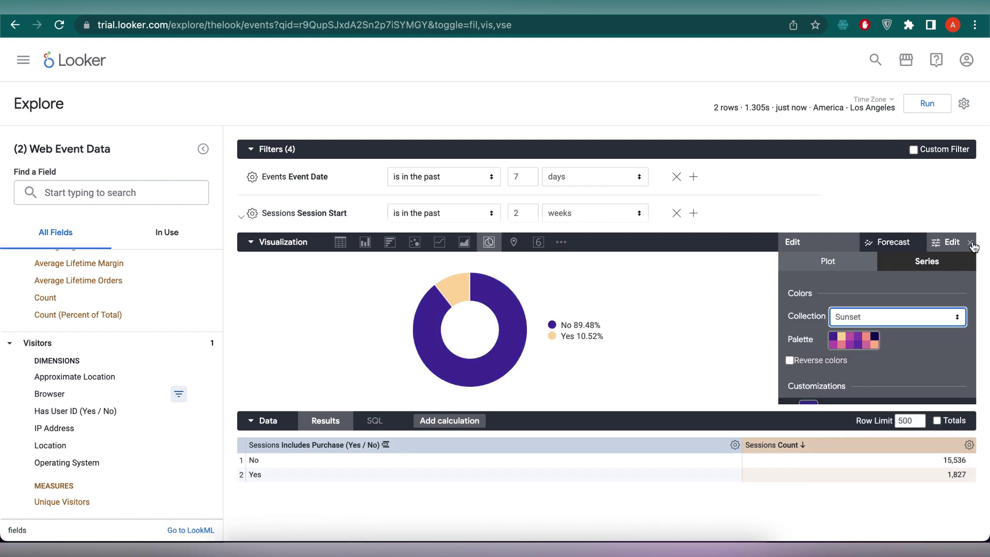
pyautogui.click(970, 242)
# Save the chart as "Percent Purchasing" to the existing "Web Analytics- Skillcurb" dashboard in My folder.
pyautogui.click(962, 106)
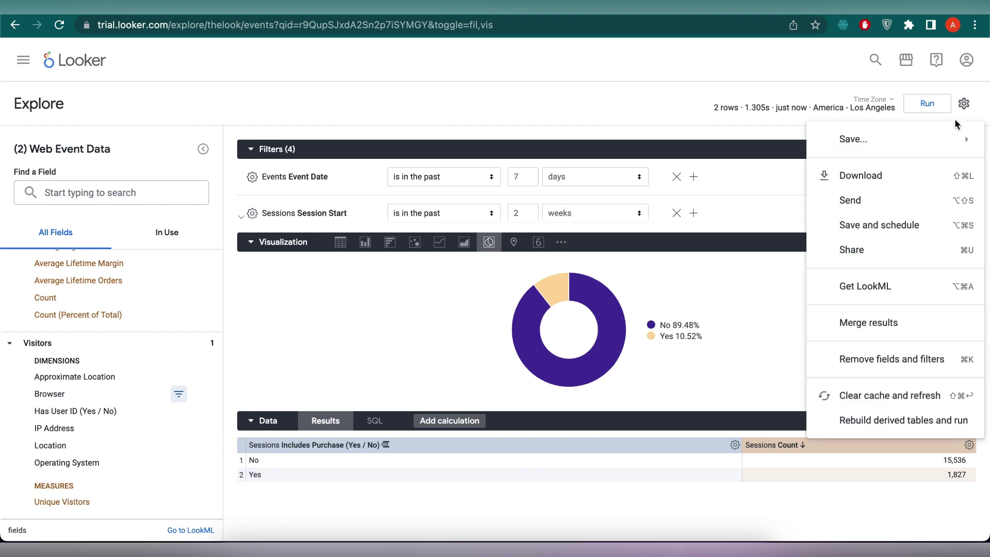
pyautogui.moveTo(950, 144)
pyautogui.click(776, 169)
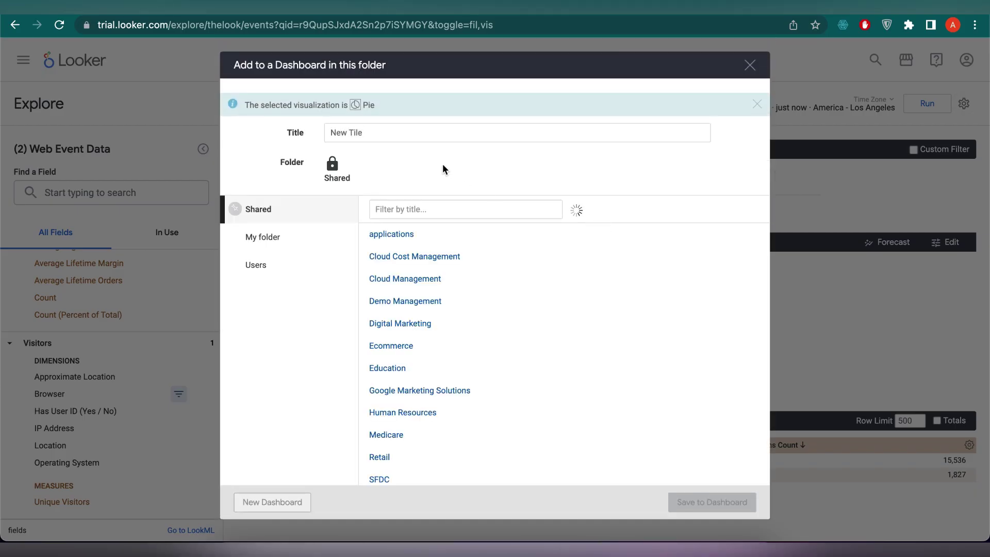
pyautogui.click(295, 243)
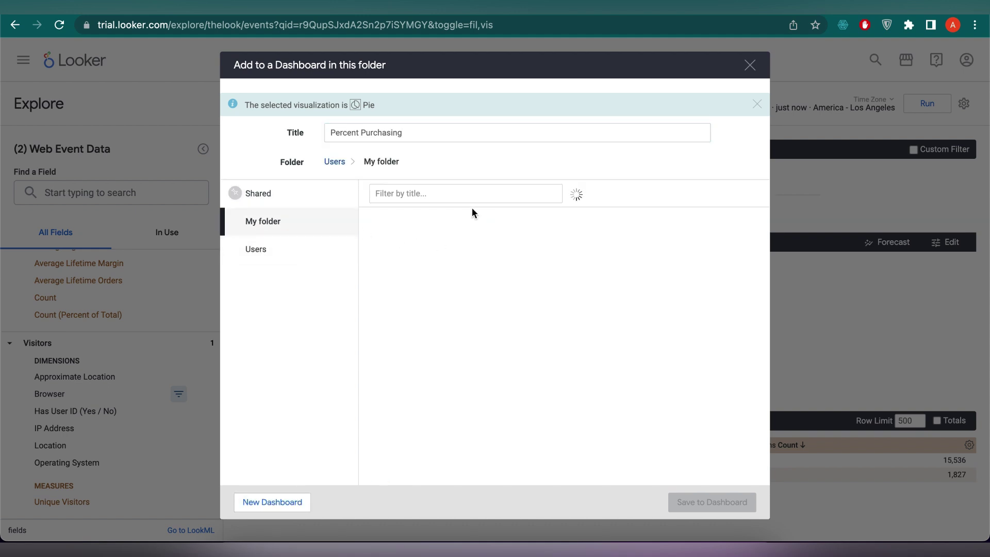
pyautogui.click(488, 248)
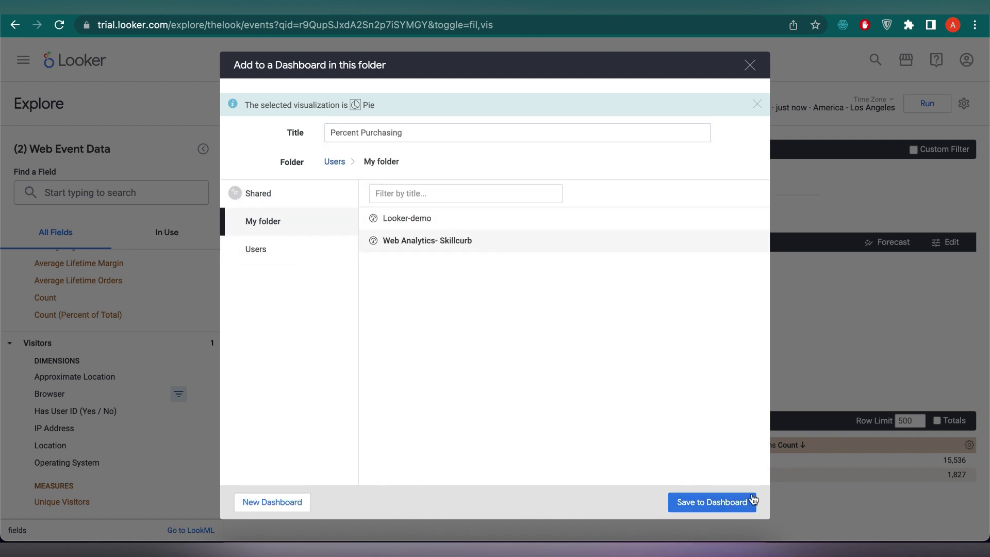
pyautogui.click(729, 507)
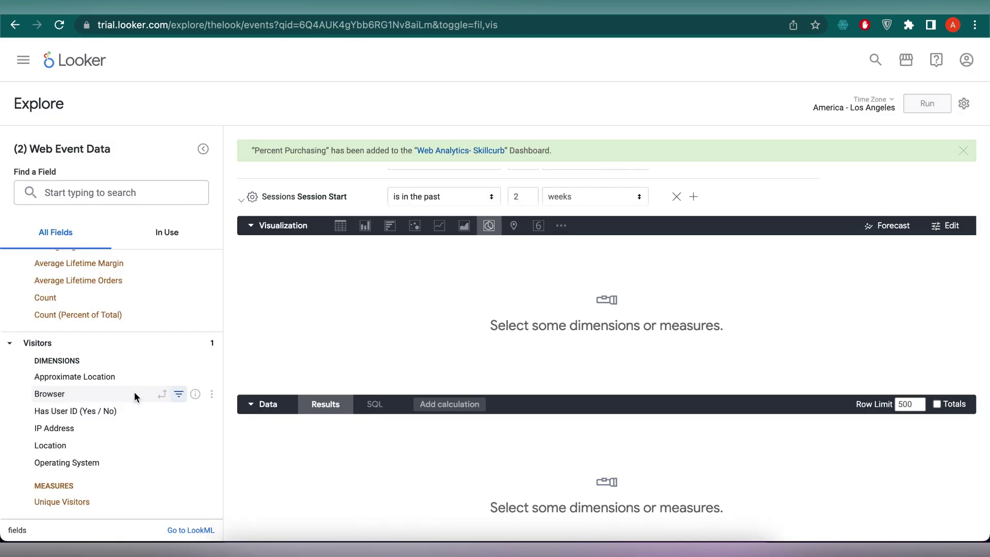
# Query Visitors Browser with Events Count and run it as a chart with the current filters.
pyautogui.click(134, 394)
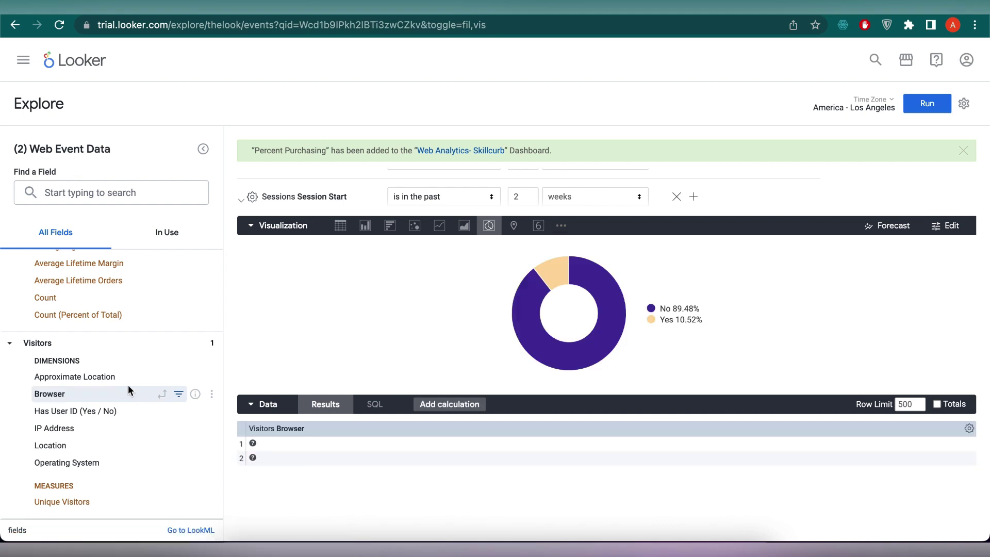
pyautogui.click(6, 343)
pyautogui.scroll(3, 4, 349)
pyautogui.scroll(10, 4, 349)
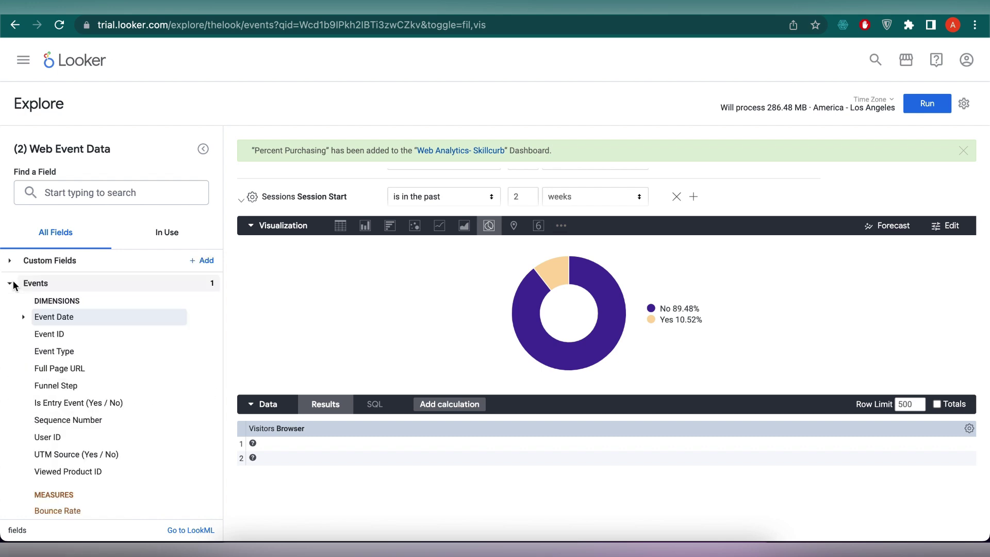
pyautogui.scroll(-2, 85, 428)
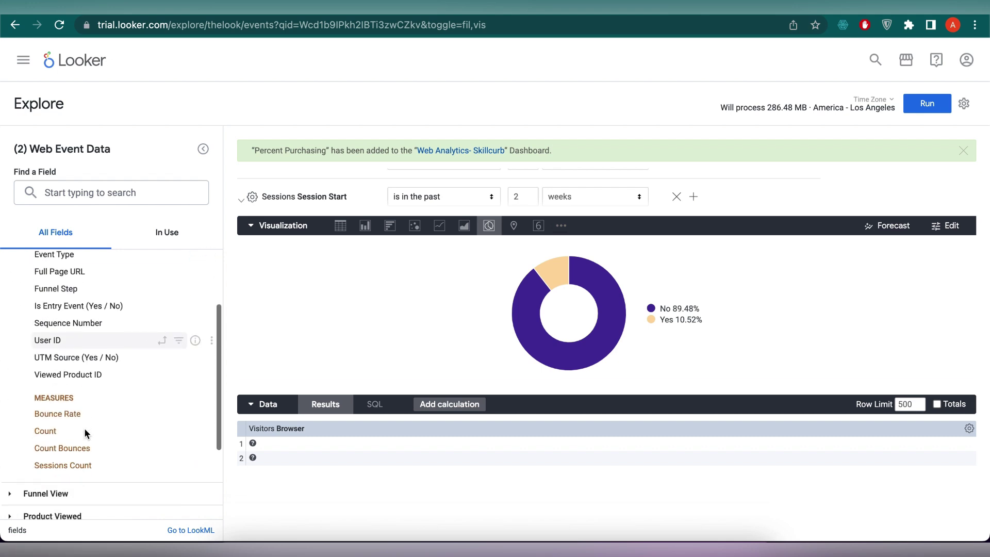
pyautogui.click(132, 429)
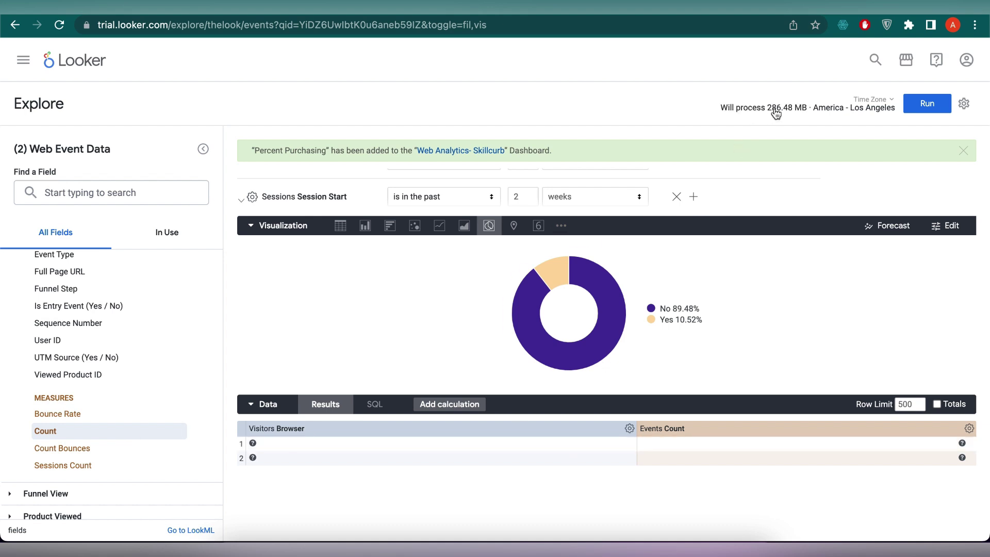
pyautogui.click(929, 103)
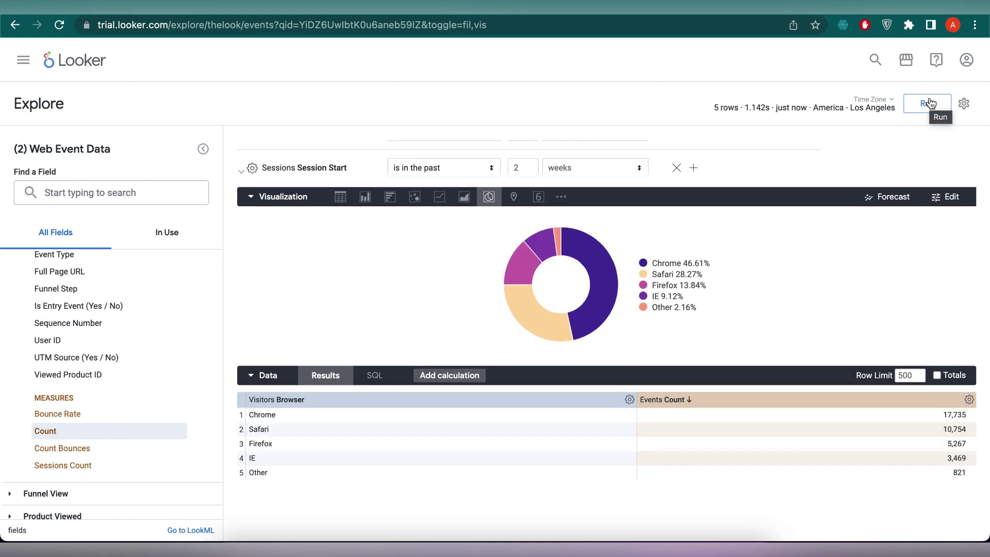
# Clear the inner radius in the browser chart's plot settings to make it a full pie.
pyautogui.click(946, 197)
pyautogui.click(892, 304)
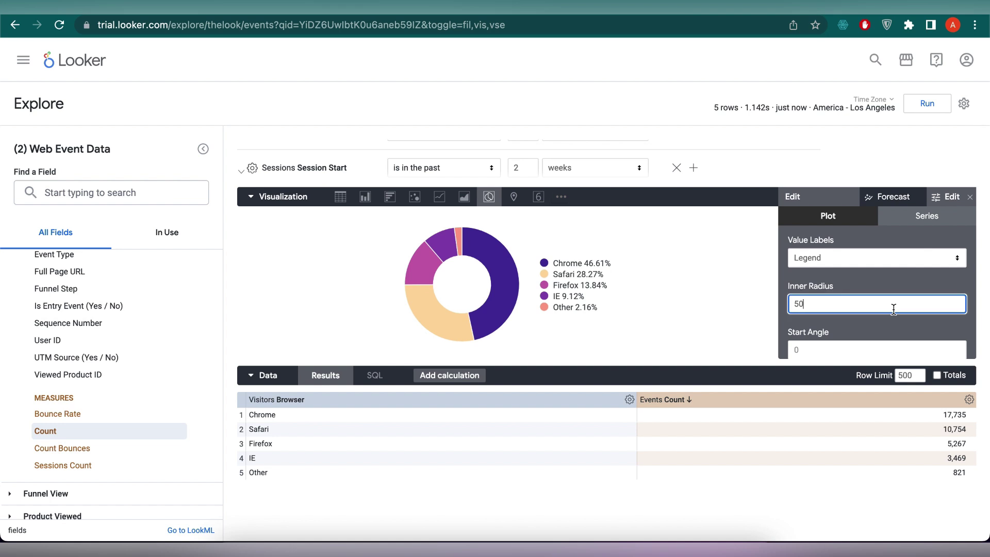
pyautogui.click(707, 331)
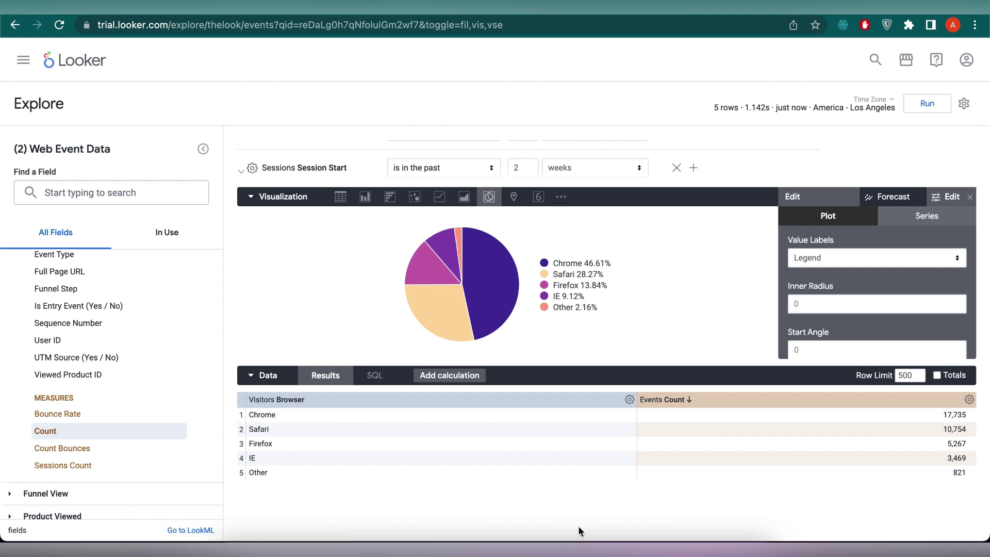
# Save the browser pie chart as "Visits by Browsers" to the existing "Web Analytics- Skillcurb" dashboard.
pyautogui.click(962, 104)
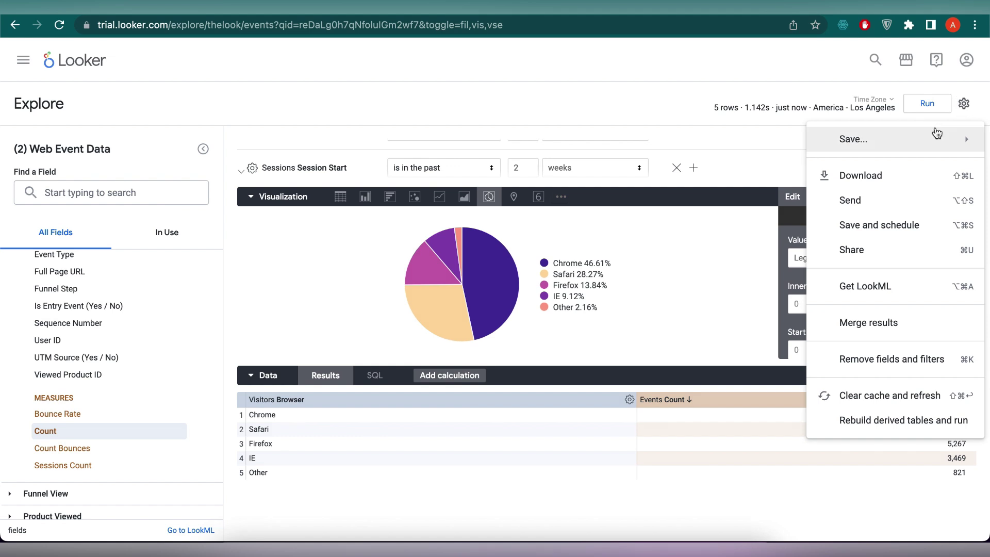
pyautogui.moveTo(937, 133)
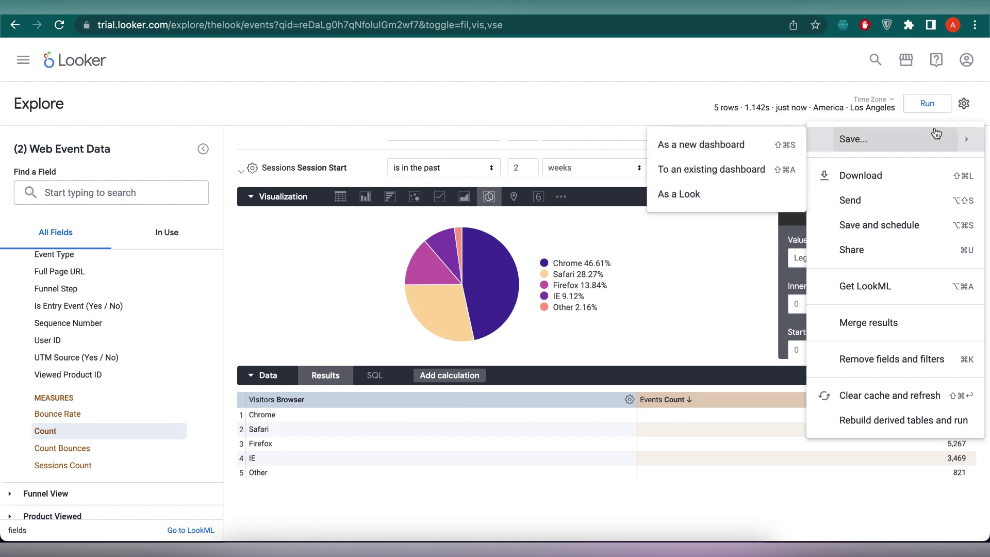
pyautogui.click(703, 183)
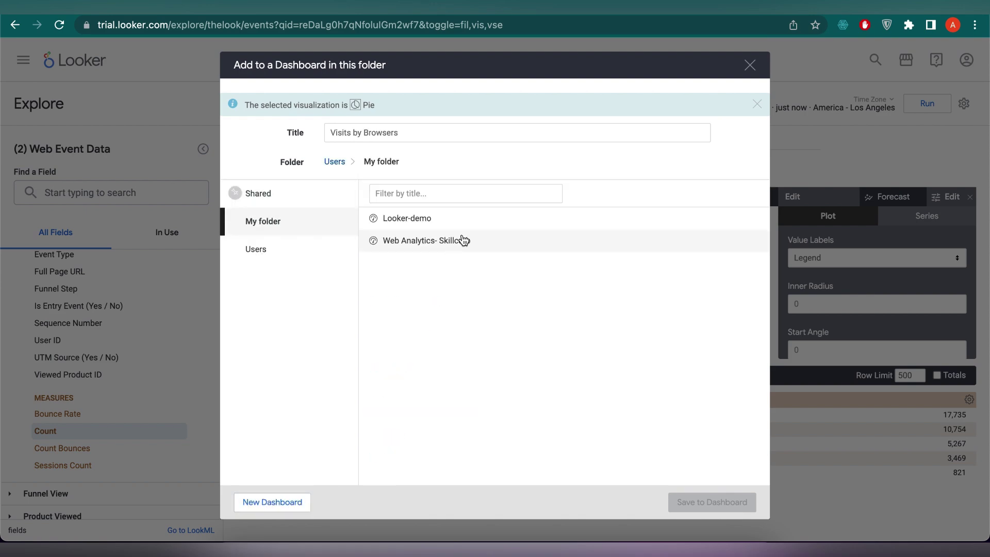
pyautogui.click(459, 240)
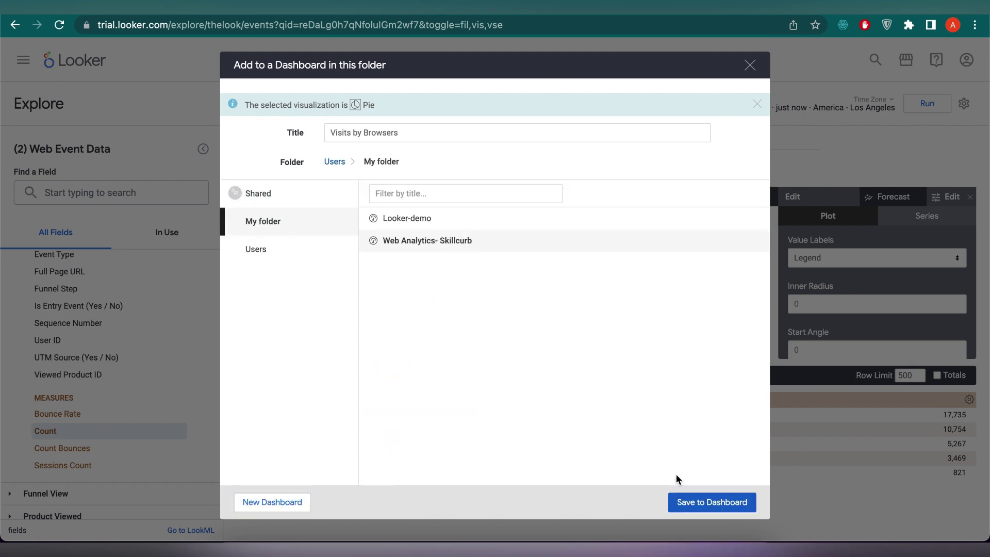
pyautogui.click(703, 501)
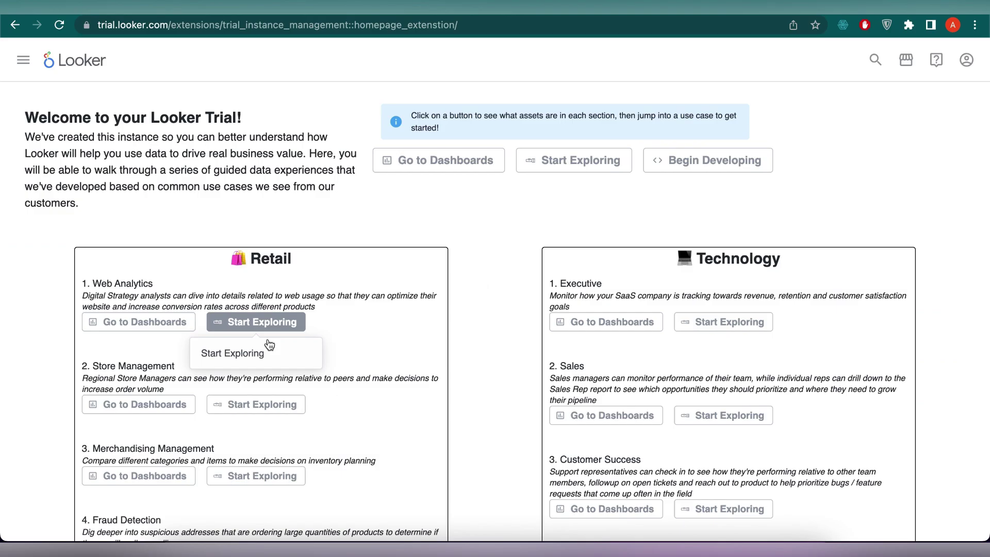
# Start a new Web Analytics exploration and query Events Event Type with Events Bounce Rate and Sessions Count.
pyautogui.click(267, 340)
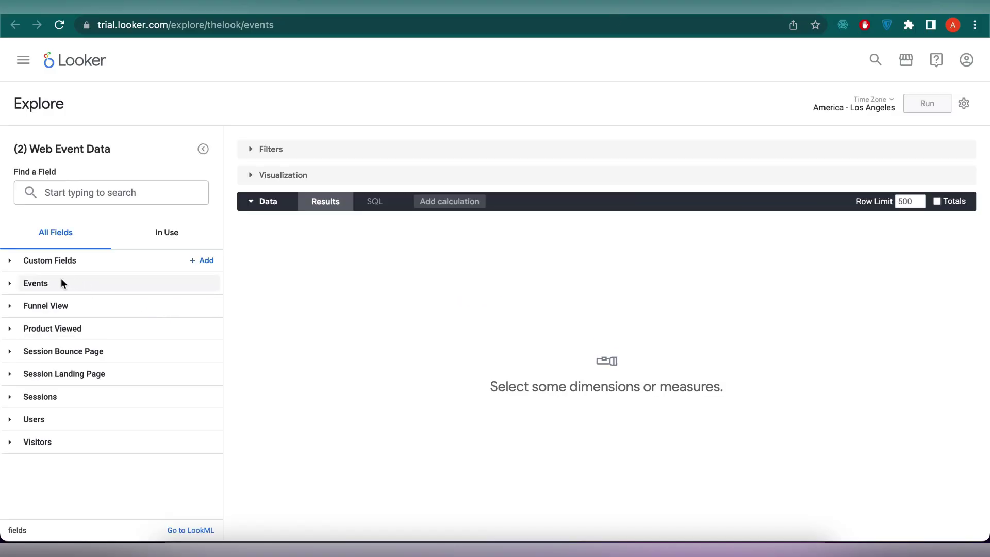
pyautogui.click(11, 283)
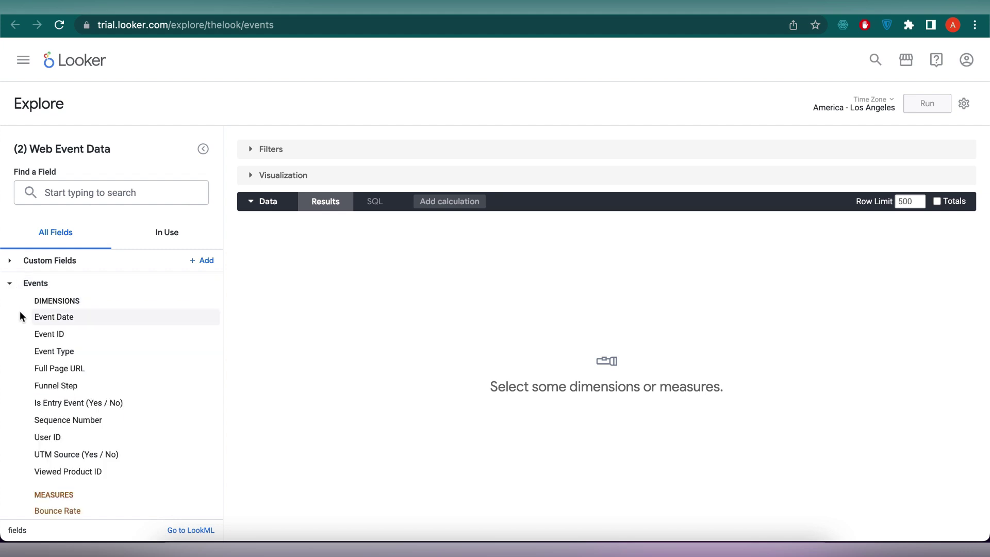
pyautogui.click(59, 351)
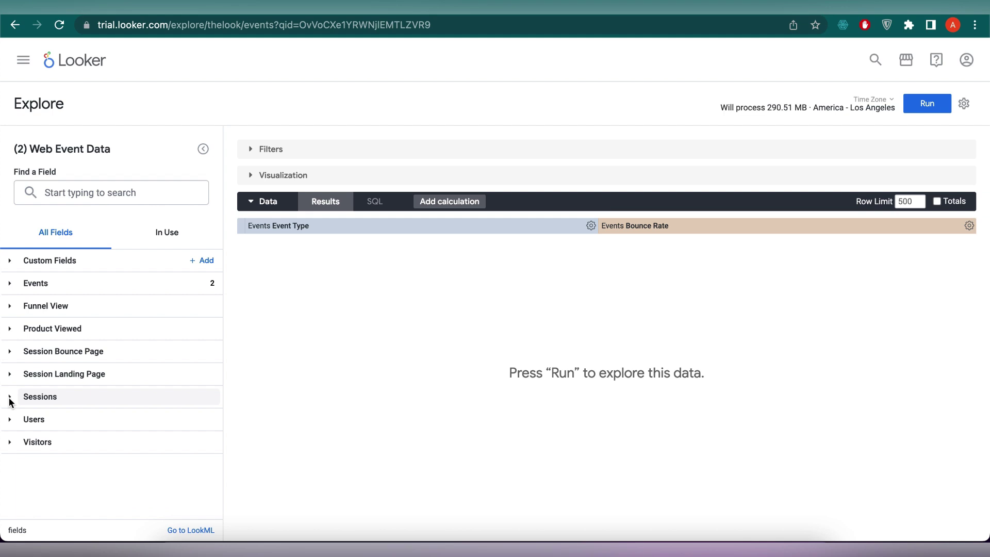
pyautogui.click(9, 398)
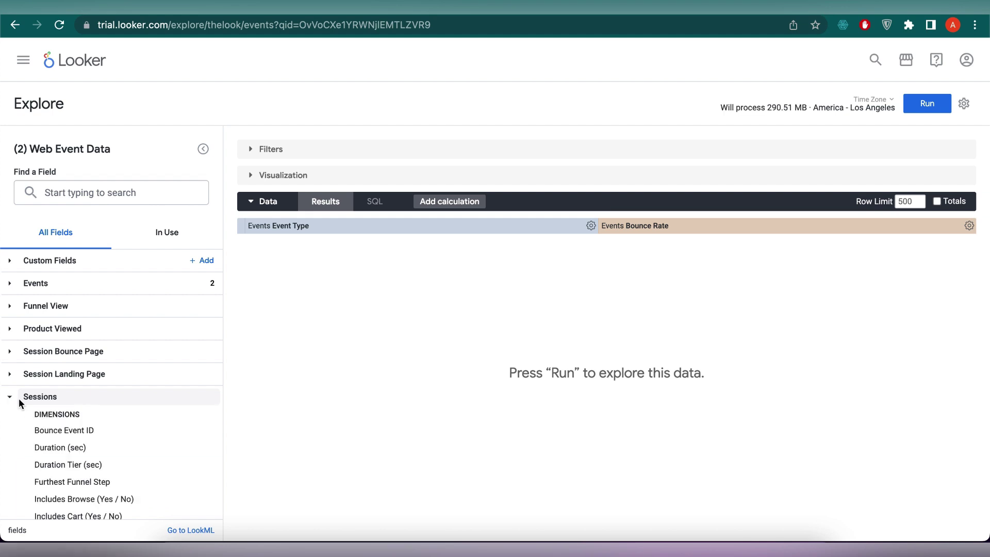
pyautogui.scroll(-5, 107, 438)
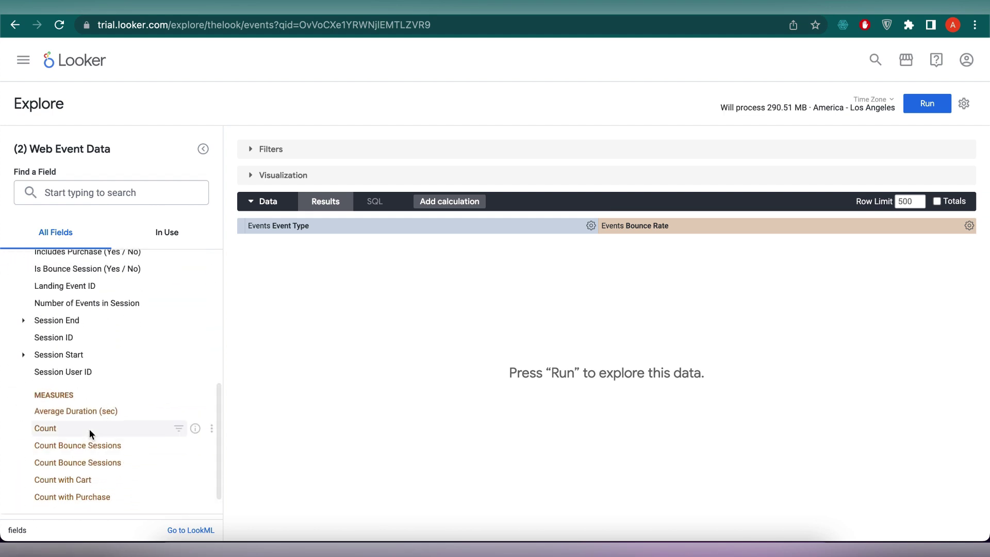
pyautogui.click(89, 429)
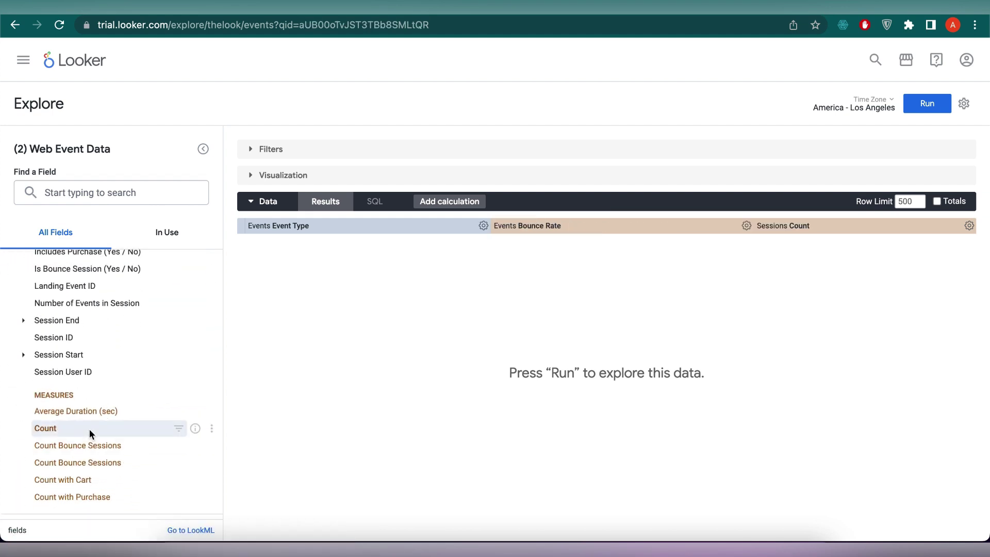
pyautogui.click(927, 103)
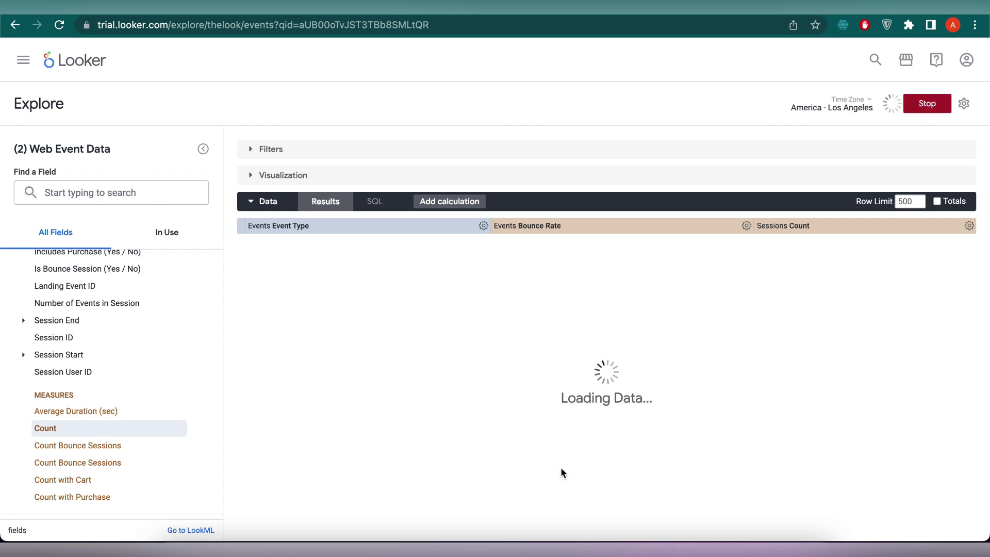
# Filter the query to Event Week in the past 2 weeks and Event Type equal to Purchase or Register.
pyautogui.click(251, 150)
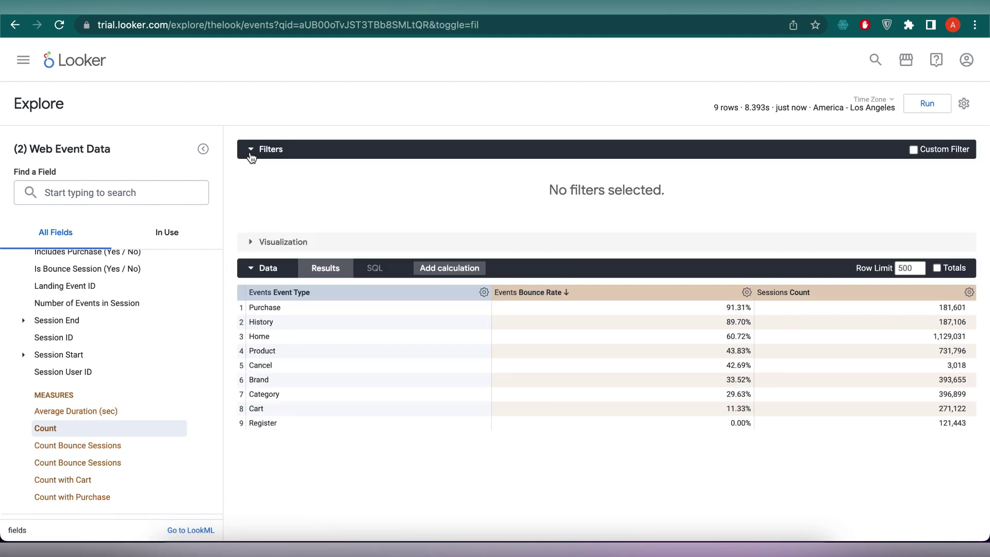
pyautogui.scroll(5, 123, 345)
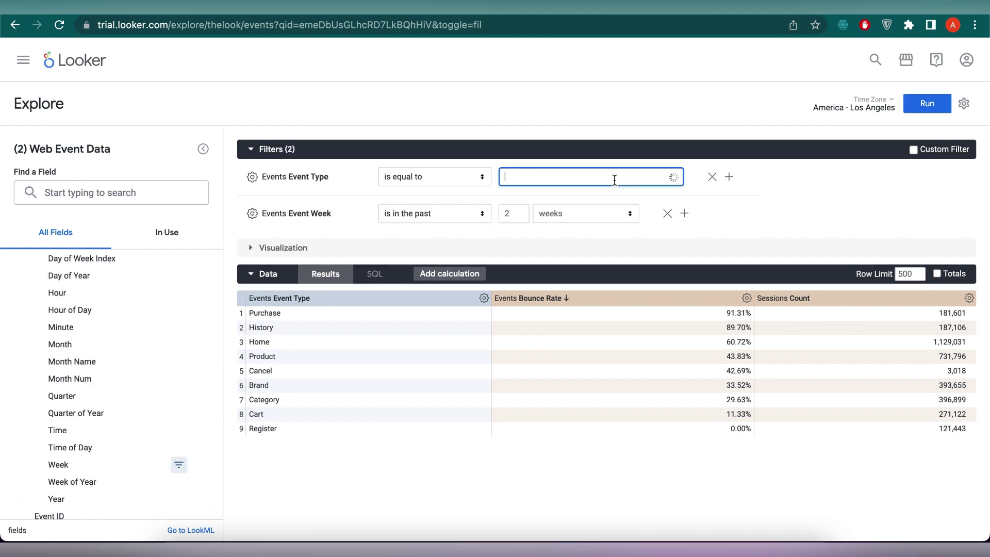
pyautogui.write('P')
pyautogui.press('Down')
pyautogui.press('Down')
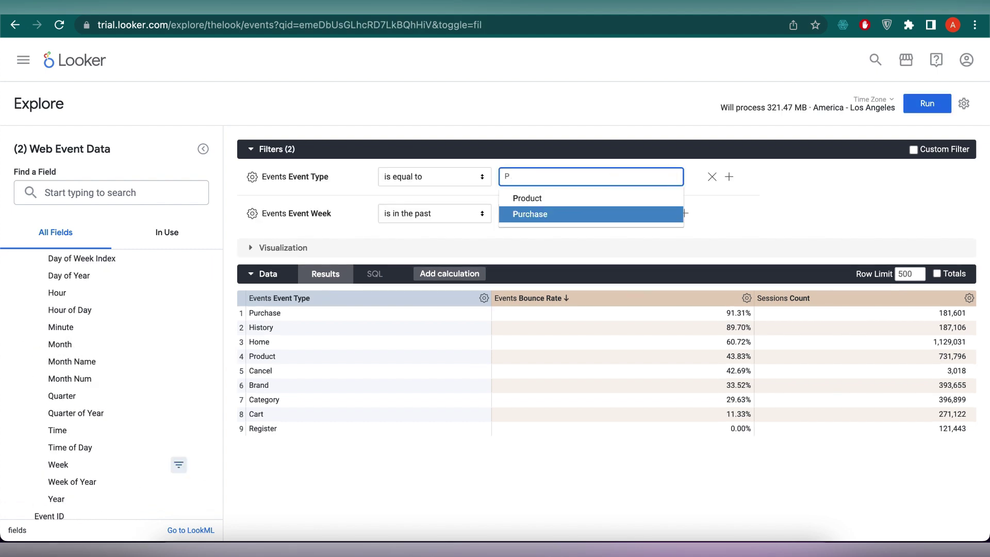
pyautogui.press('Return')
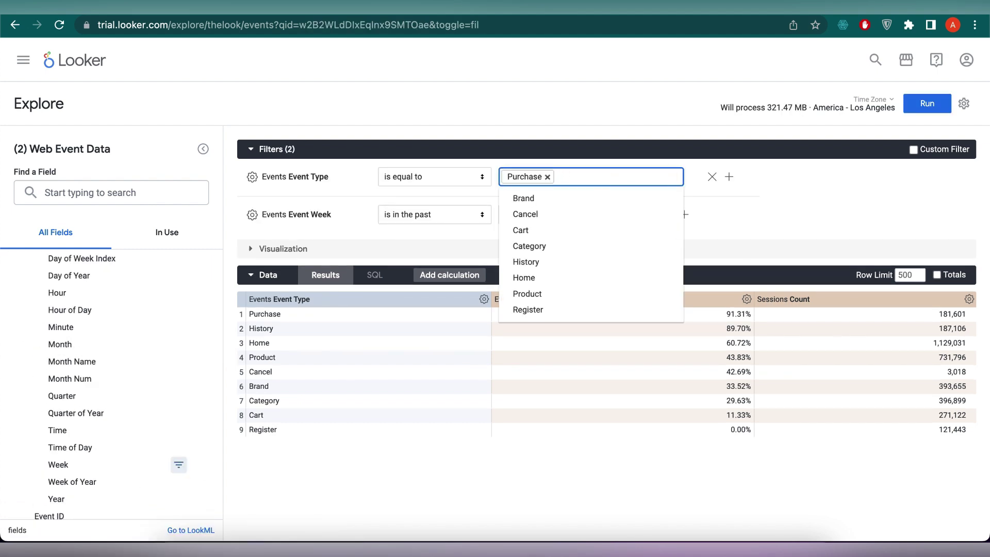
pyautogui.write('Re')
pyautogui.press('Return')
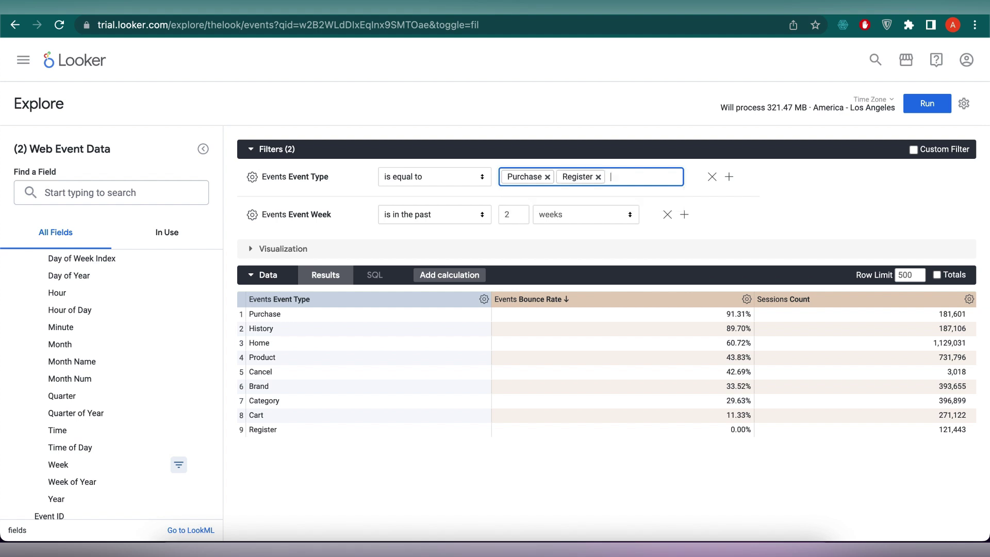
# Set the Event Type filter to is not equal to Purchase, Register, History or Cancel, and run the query with a row limit of 10.
pyautogui.write('h')
pyautogui.press('Return')
pyautogui.write('c')
pyautogui.press('Return')
pyautogui.write('r')
pyautogui.press('BackSpace')
pyautogui.click(912, 291)
pyautogui.press('BackSpace')
pyautogui.press('BackSpace')
pyautogui.click(928, 103)
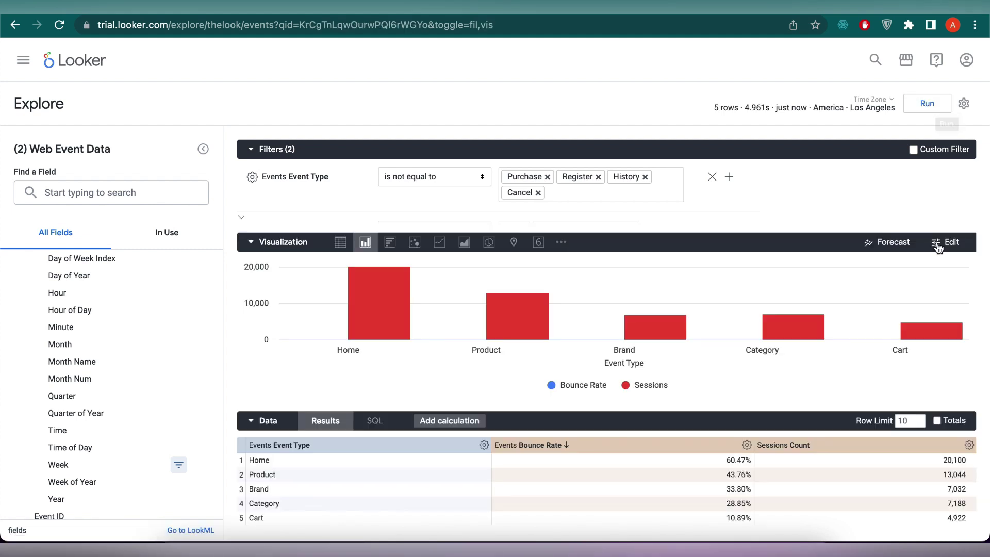
# Move the Sessions series to its own right axis in the column chart's Y settings.
pyautogui.click(938, 243)
pyautogui.scroll(-5, 882, 320)
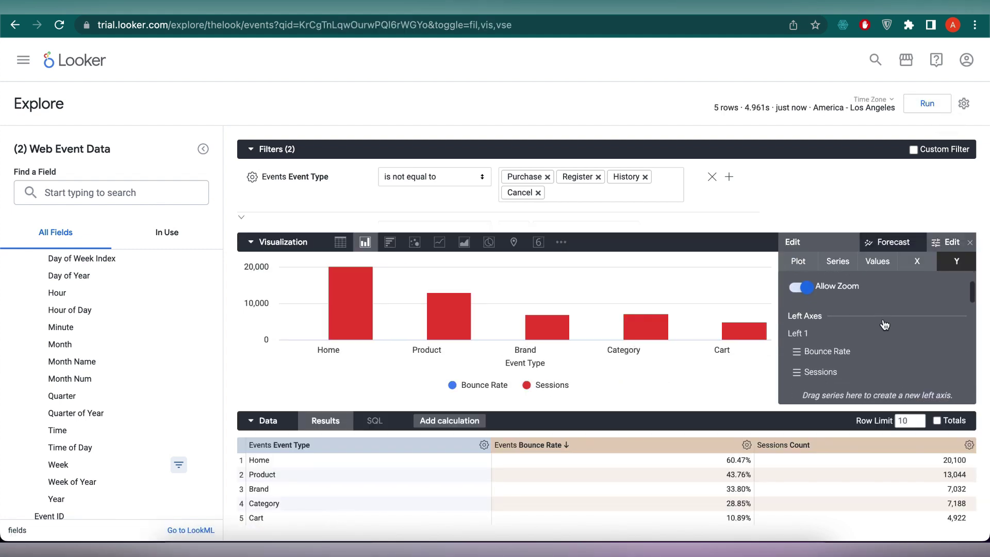
pyautogui.scroll(1, 882, 318)
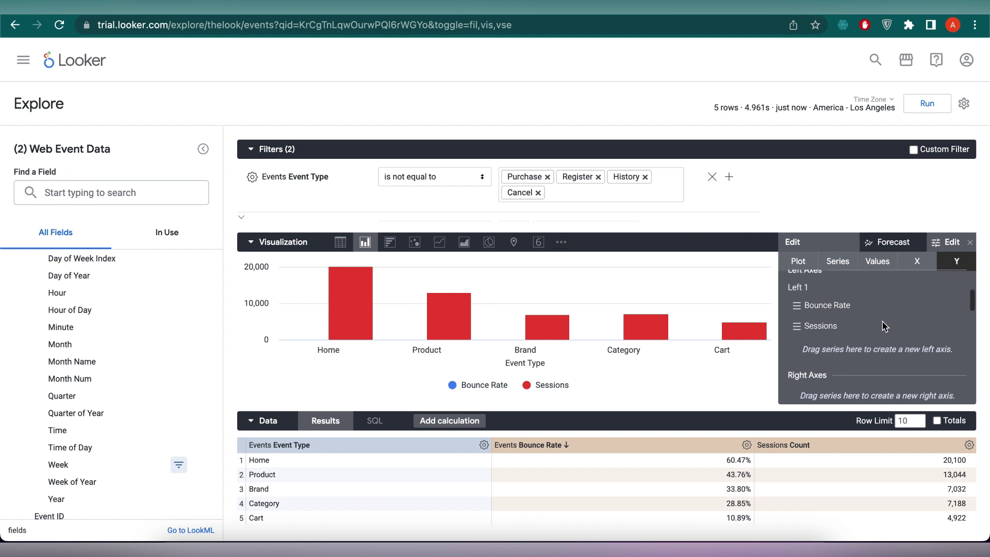
pyautogui.moveTo(835, 331); pyautogui.dragTo(824, 384)
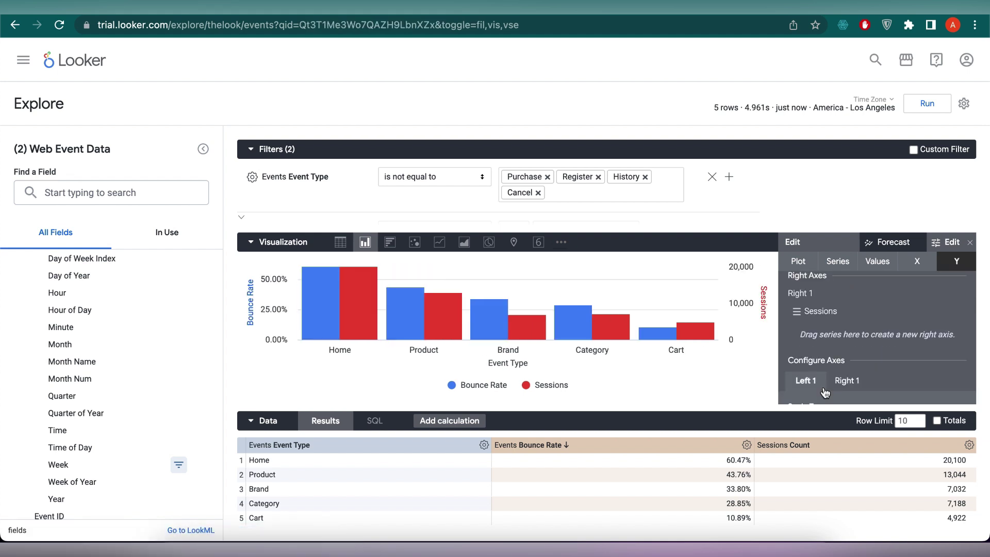
# Display the Bounce Rate series as a line with circle points over the Sessions columns.
pyautogui.click(837, 261)
pyautogui.scroll(-3, 887, 356)
pyautogui.scroll(-1, 888, 368)
pyautogui.click(886, 356)
pyautogui.click(887, 371)
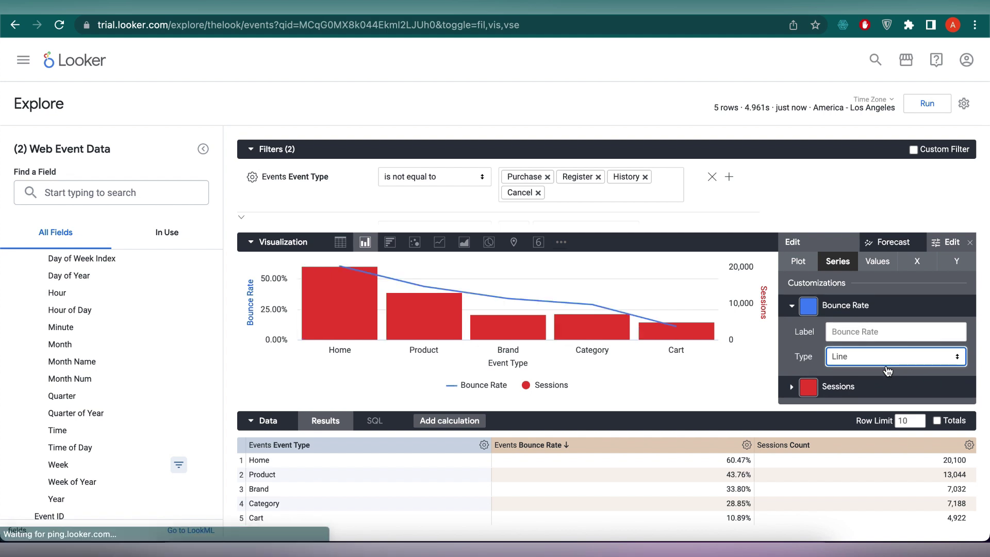
pyautogui.scroll(-1, 887, 369)
# Apply the Sunset color collection to the chart and recolor the Sessions series magenta from the palette.
pyautogui.scroll(4, 887, 356)
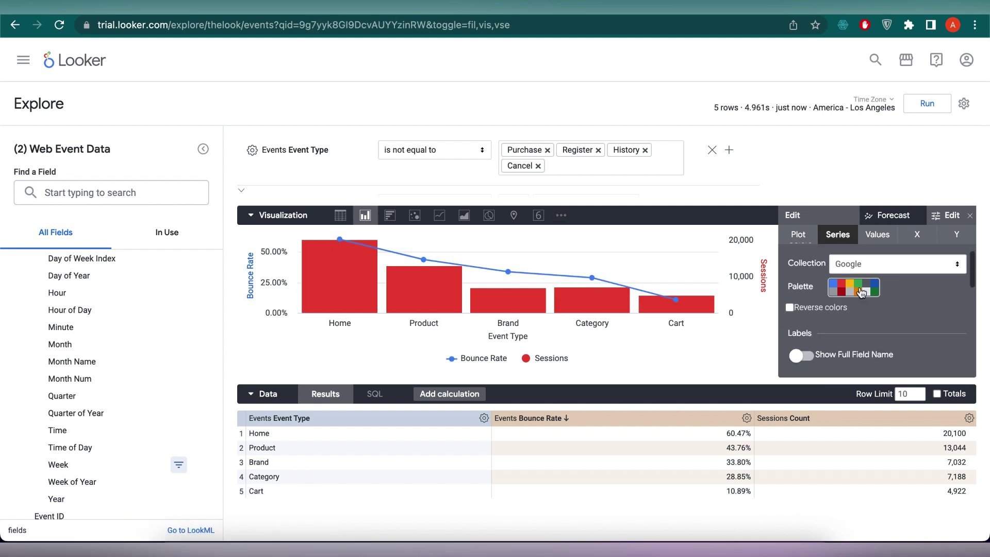
pyautogui.click(896, 264)
pyautogui.click(880, 438)
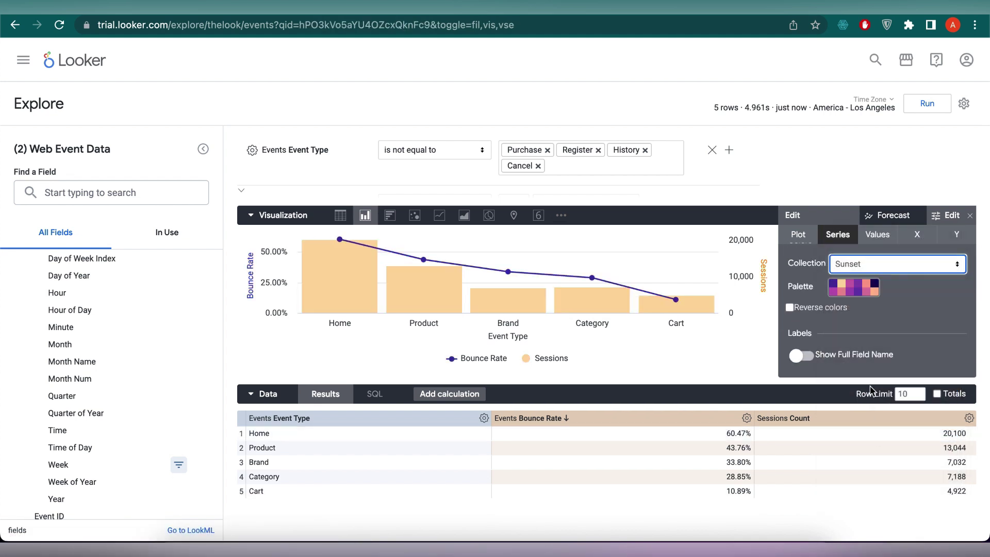
pyautogui.scroll(-1, 866, 306)
pyautogui.scroll(-2, 866, 306)
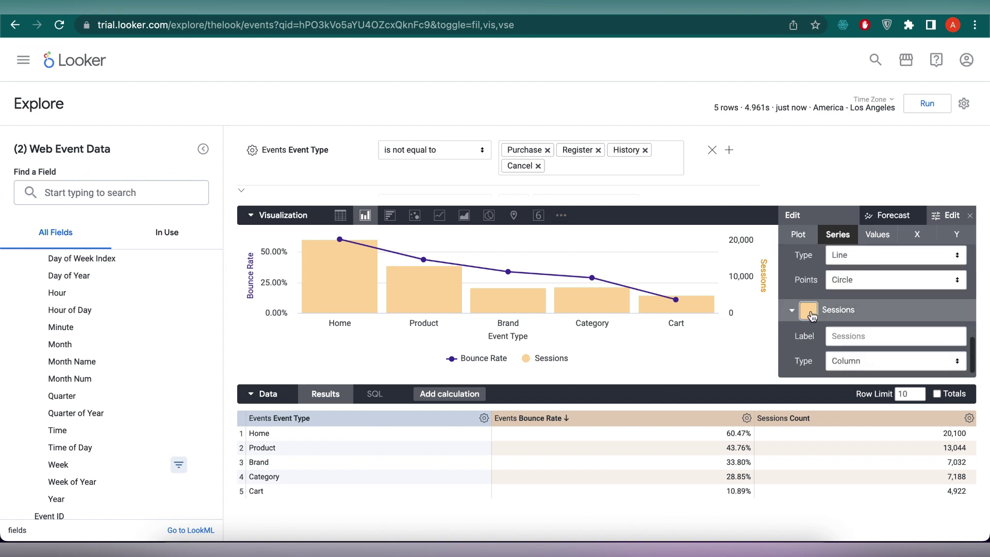
pyautogui.click(808, 310)
pyautogui.click(799, 386)
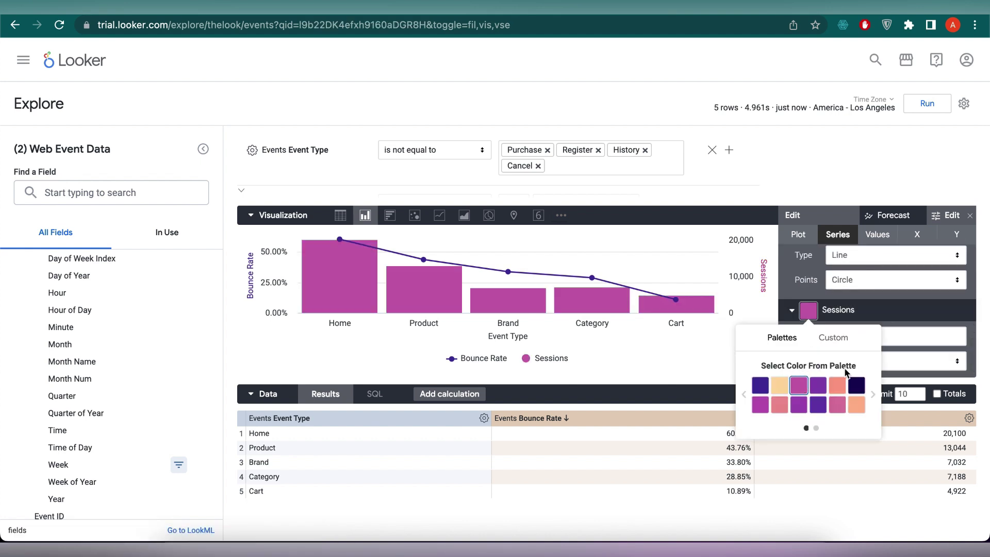
pyautogui.click(794, 313)
pyautogui.scroll(2, 862, 250)
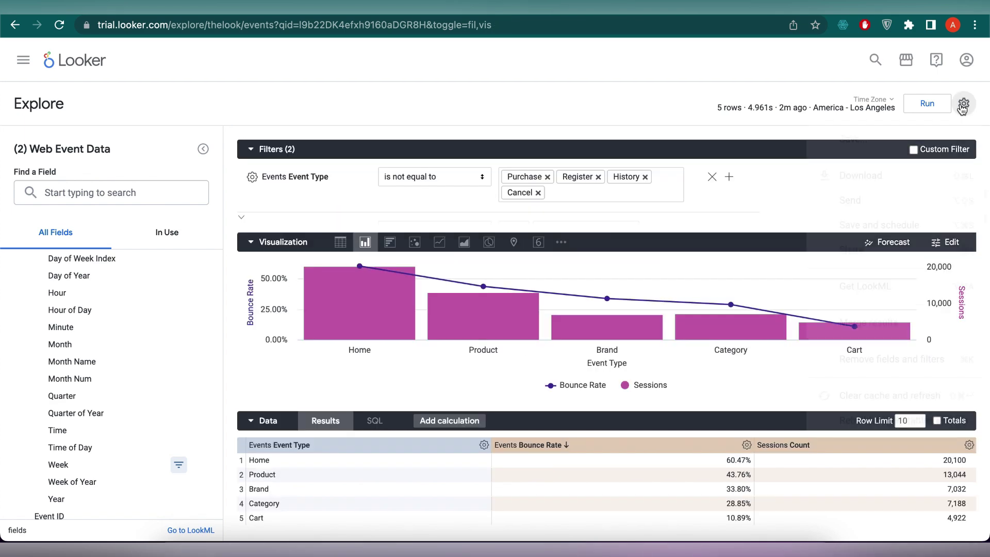
# Save the chart as "Bounce Rate Per Page" to the existing web analytics dashboard in My folder.
pyautogui.moveTo(912, 149)
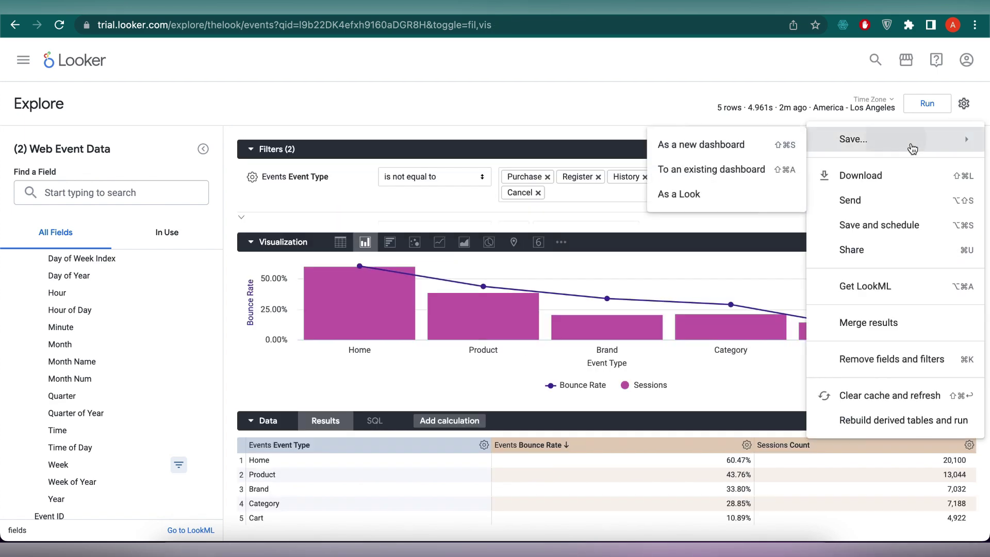
pyautogui.click(774, 166)
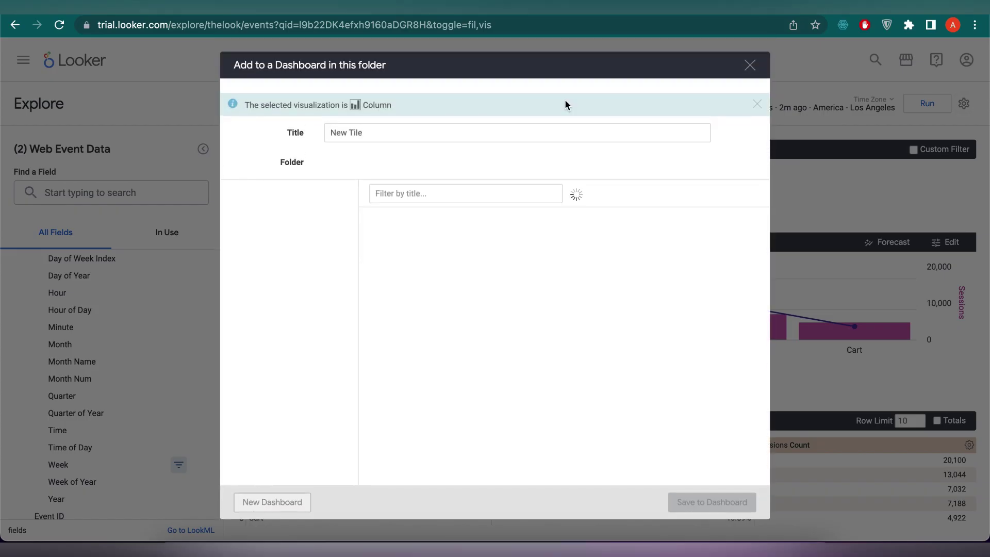
pyautogui.write('Bounce Rate Per Page')
pyautogui.click(298, 242)
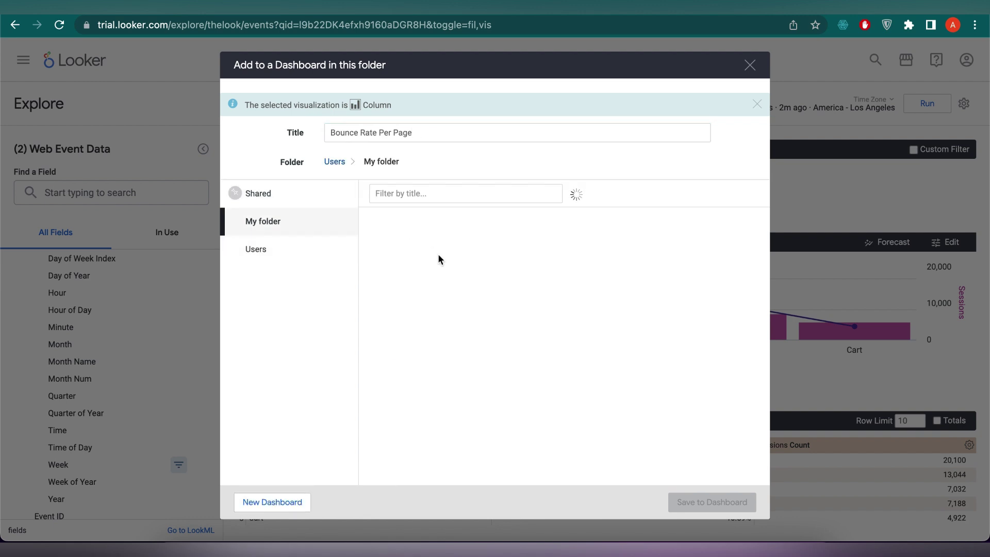
pyautogui.click(434, 241)
pyautogui.click(699, 502)
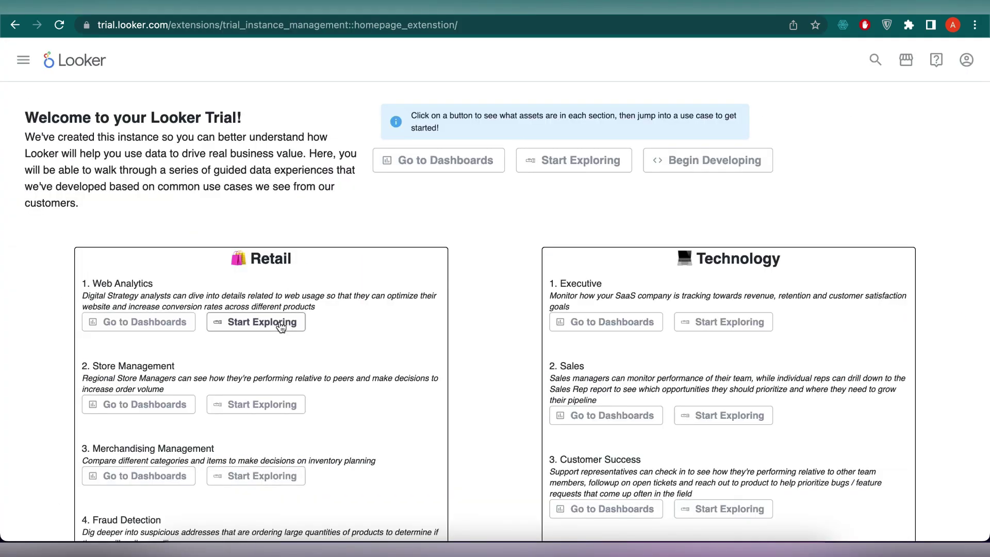
# Start a new Web Analytics exploration and add the Product Viewed Brand dimension.
pyautogui.click(281, 325)
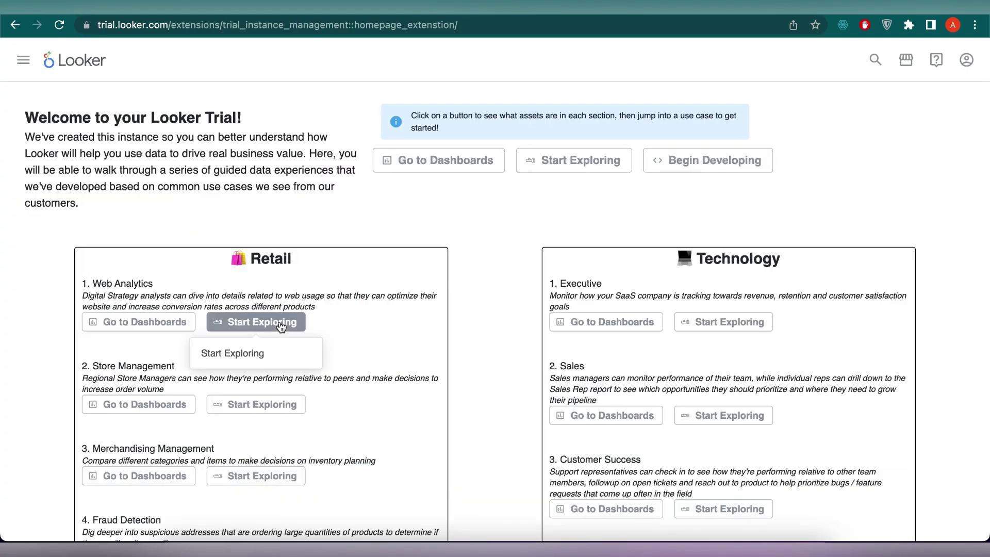
pyautogui.click(277, 360)
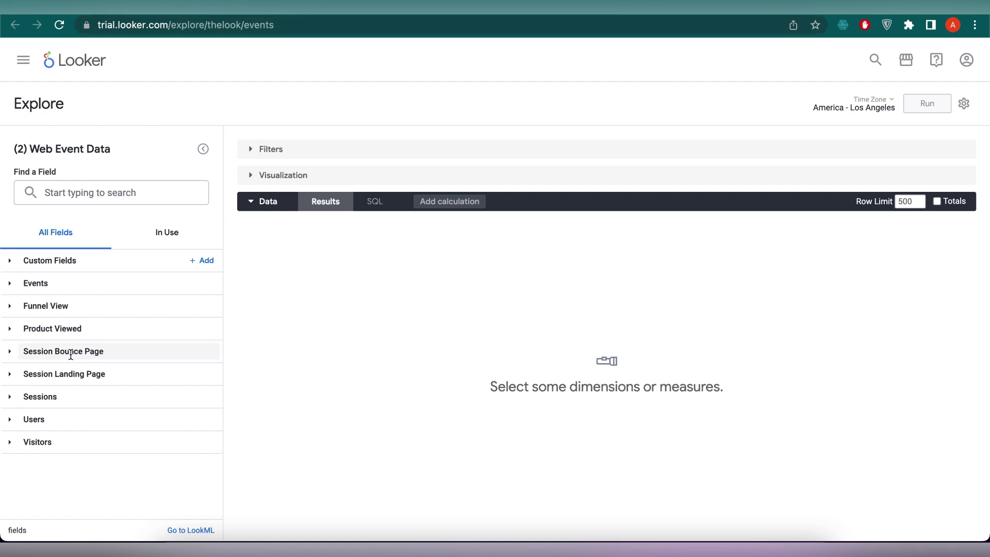
pyautogui.click(12, 329)
pyautogui.click(91, 368)
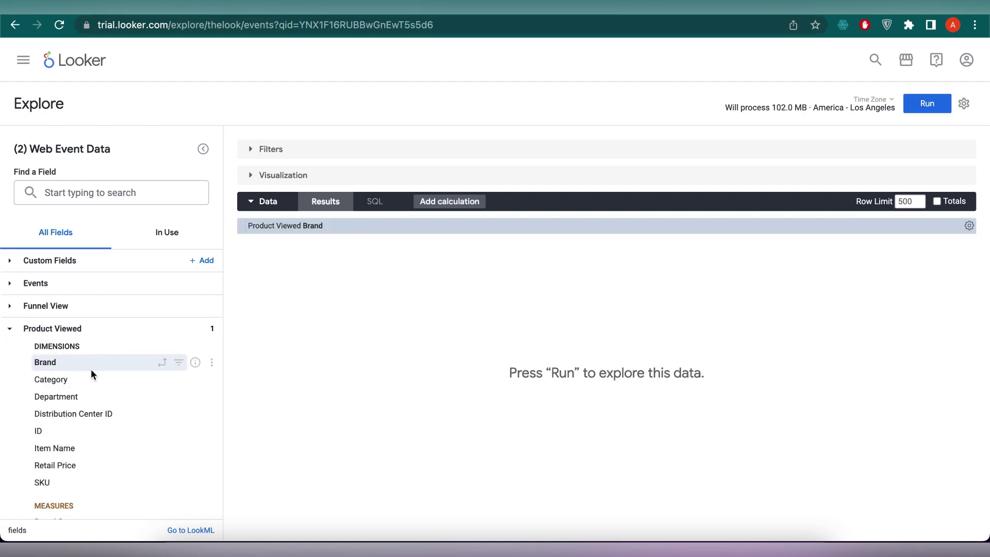
# Add the Events Count and Visitors Unique Visitors measures to the brand query.
pyautogui.click(36, 283)
pyautogui.scroll(-1, 109, 376)
pyautogui.scroll(-2, 110, 393)
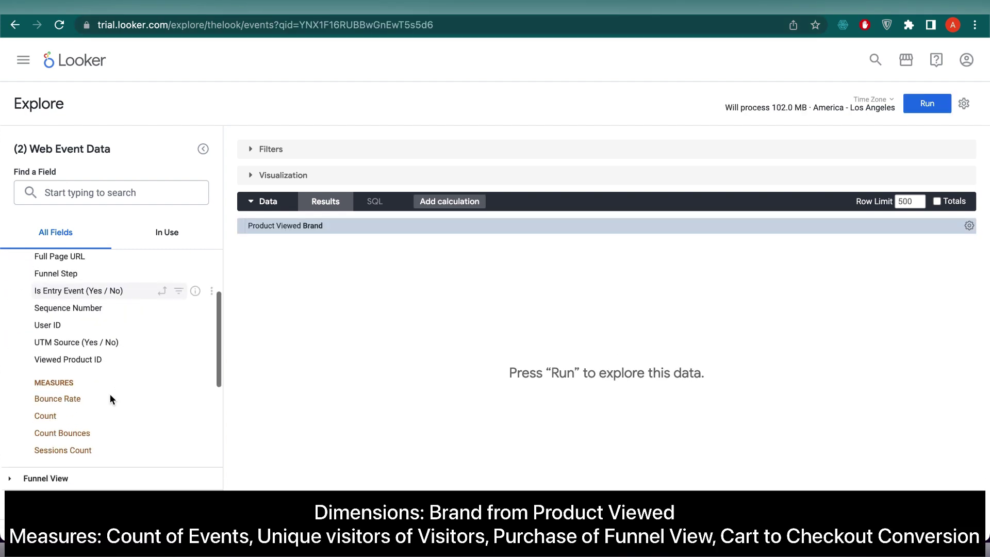
pyautogui.click(94, 416)
pyautogui.scroll(-5, 62, 448)
pyautogui.click(117, 507)
pyautogui.scroll(-3, 117, 515)
pyautogui.click(117, 536)
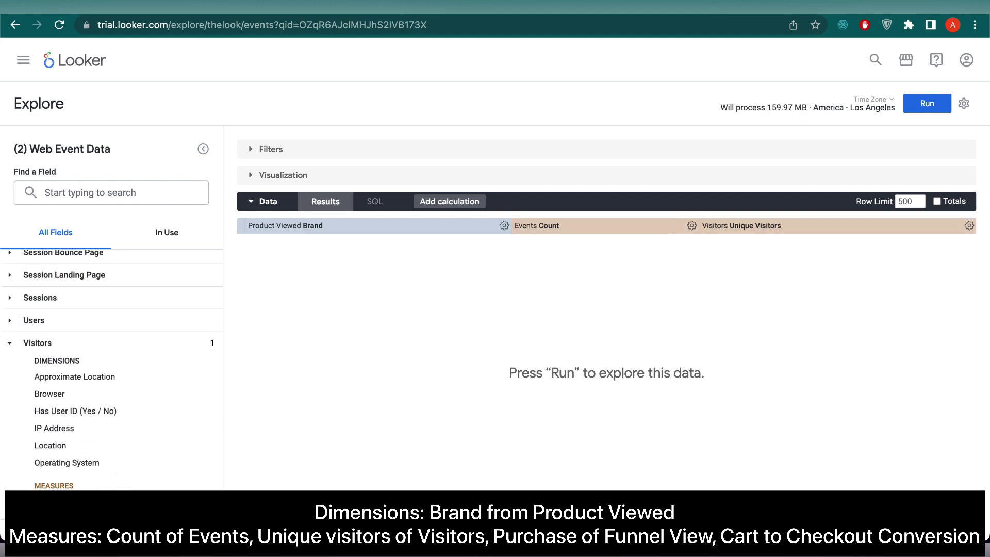
# Add the Funnel View (5) Purchase and Cart to Checkout Conversion measures, and run the query.
pyautogui.scroll(5, 78, 386)
pyautogui.click(10, 395)
pyautogui.click(10, 373)
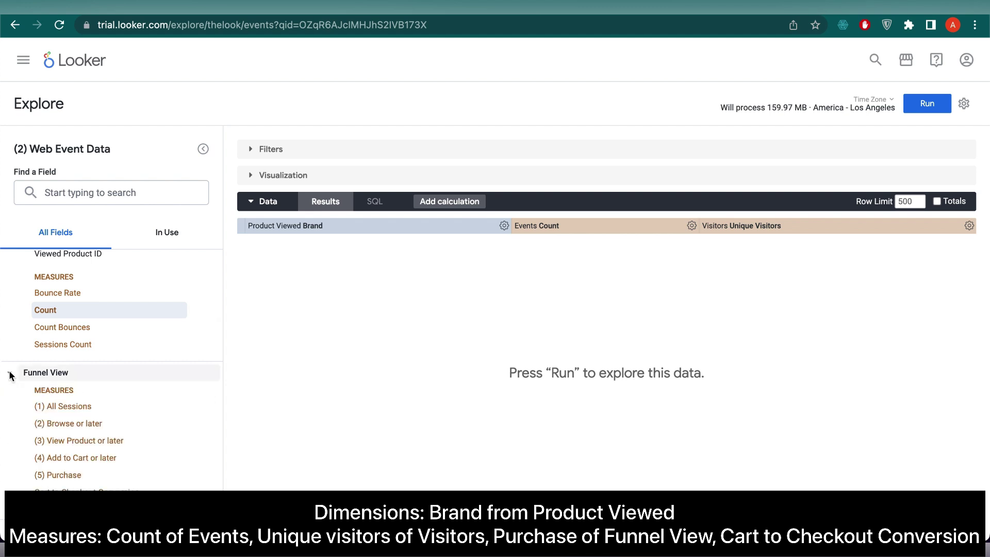
pyautogui.scroll(-3, 129, 462)
pyautogui.click(88, 371)
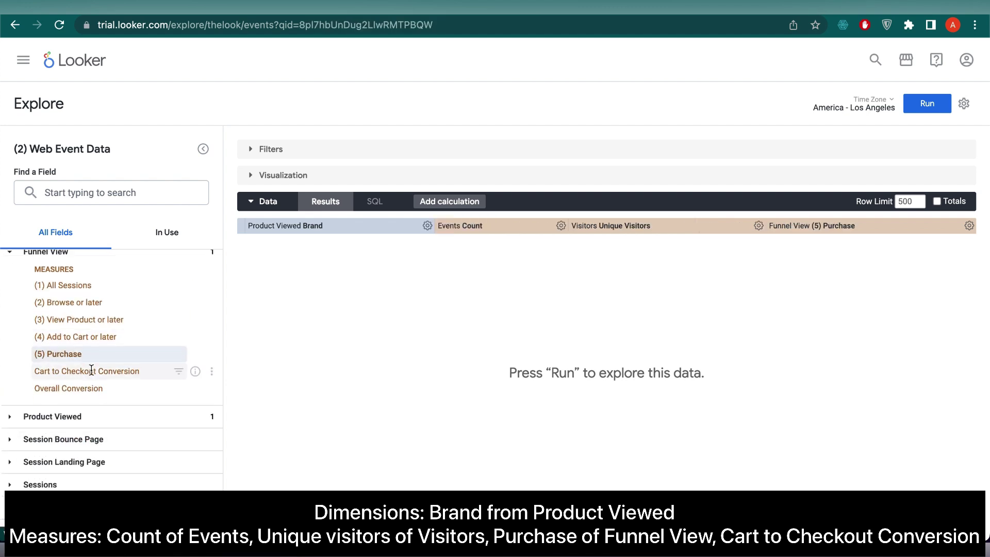
pyautogui.click(926, 106)
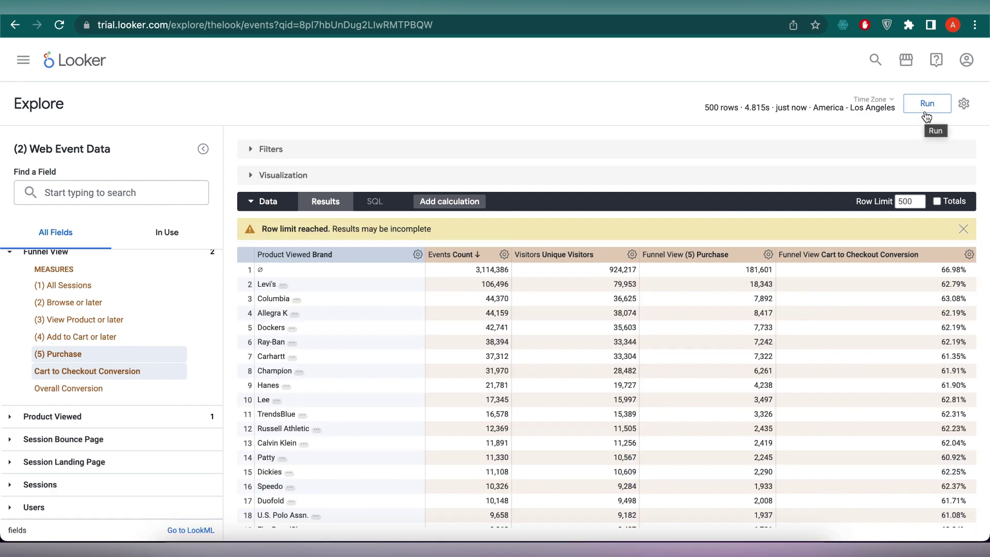
# Filter the brand query to Events Event Week in the past 2 weeks.
pyautogui.click(249, 155)
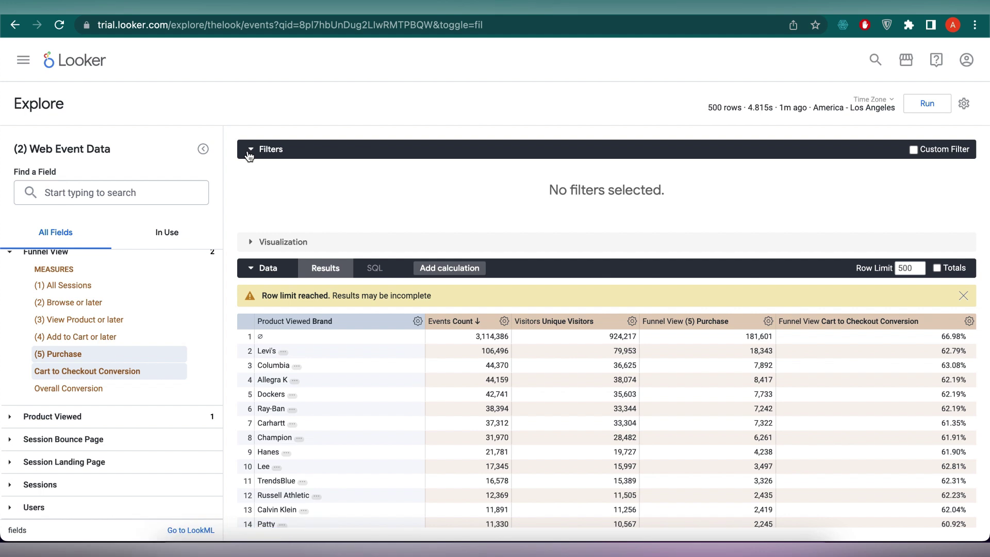
pyautogui.scroll(8, 32, 288)
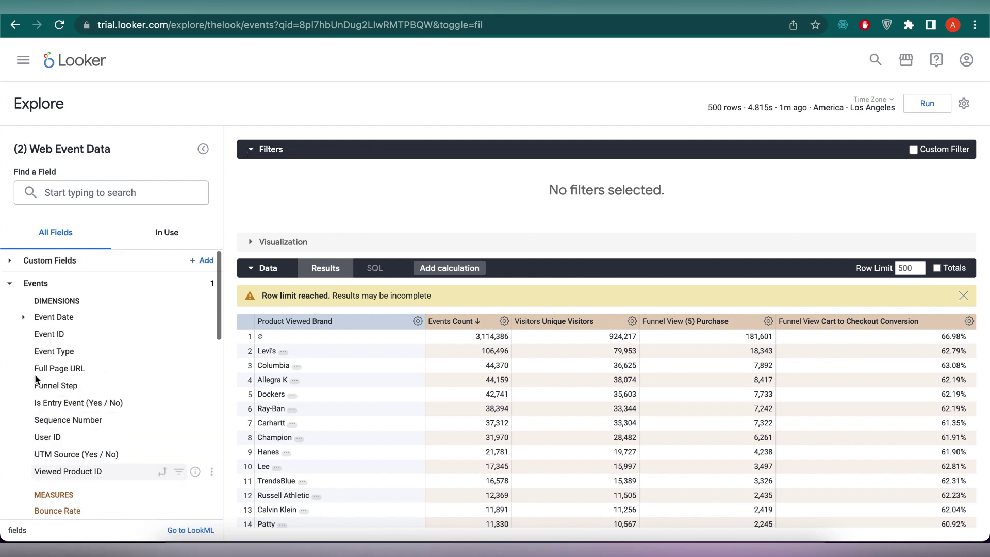
pyautogui.click(22, 315)
pyautogui.scroll(-3, 100, 425)
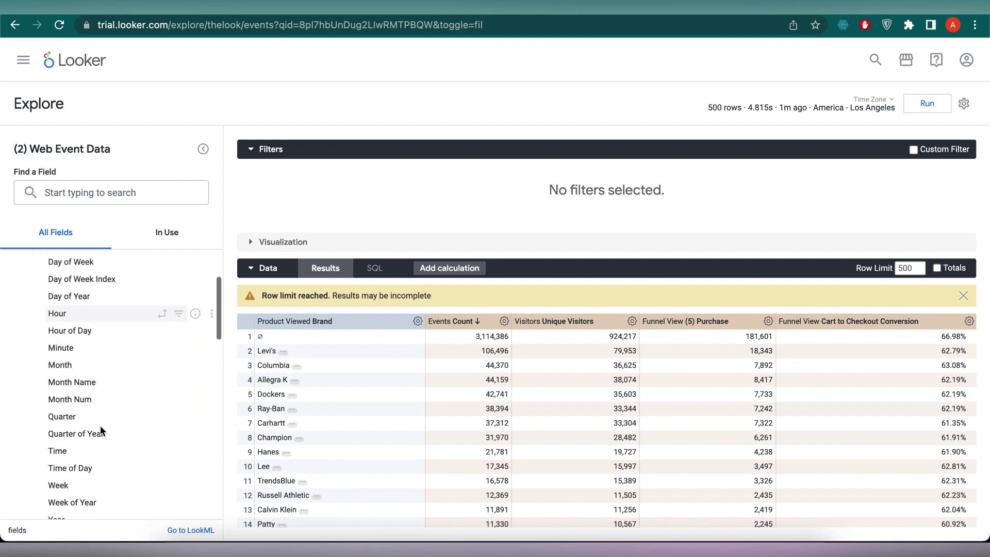
pyautogui.click(179, 481)
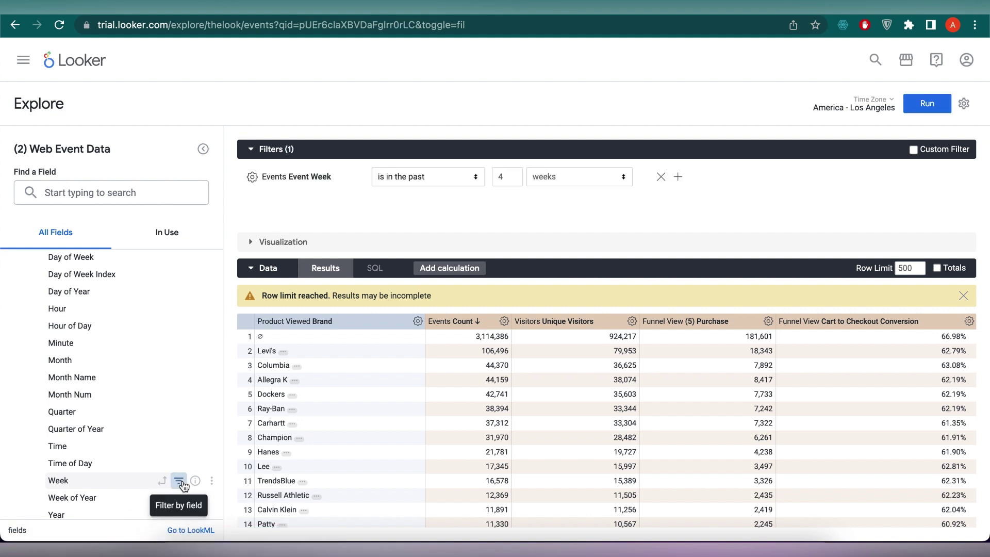
pyautogui.doubleClick(506, 177)
pyautogui.write('2')
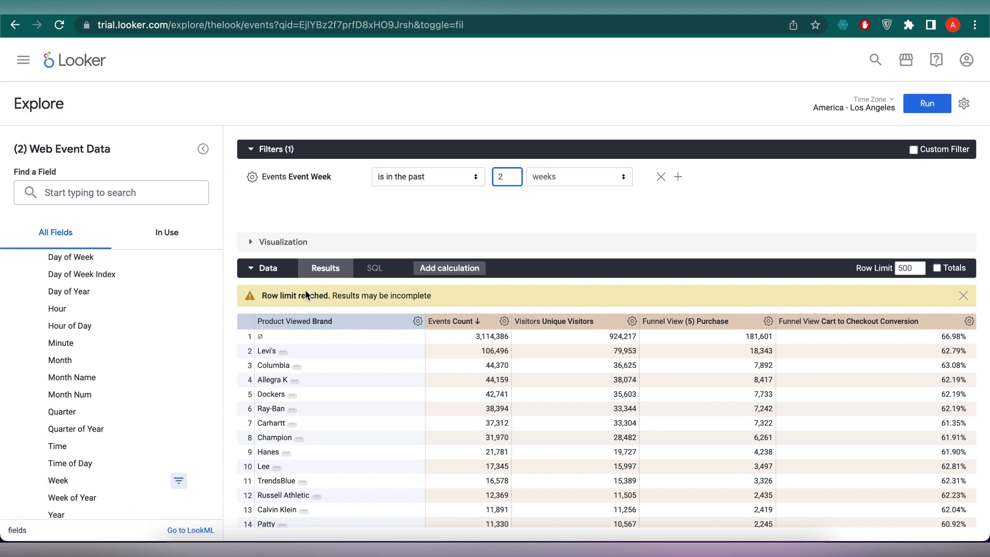
# Filter Product Viewed Brand to is not null and run the query with a row limit of 10.
pyautogui.scroll(1, 203, 371)
pyautogui.scroll(3, 203, 369)
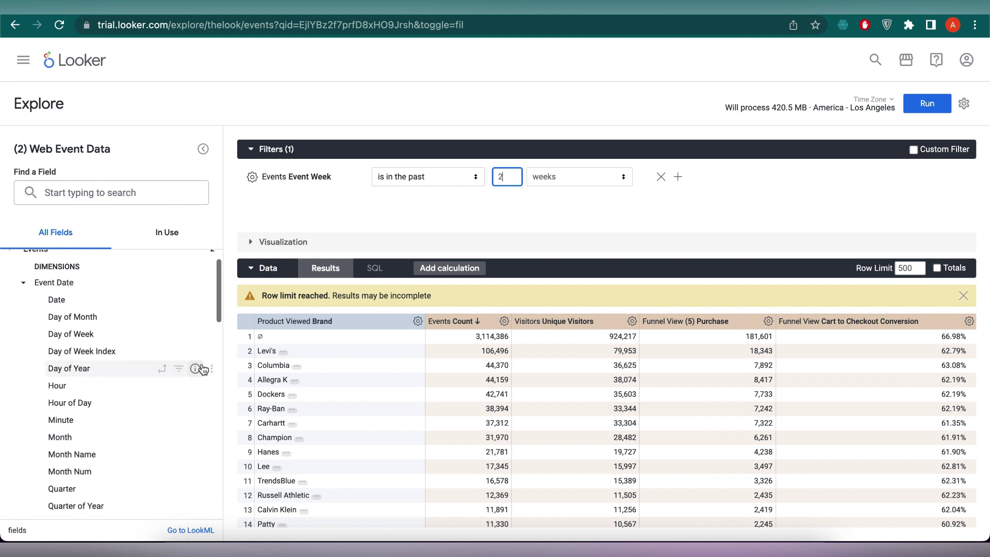
pyautogui.click(10, 283)
pyautogui.click(10, 306)
pyautogui.click(9, 328)
pyautogui.scroll(-2, 67, 431)
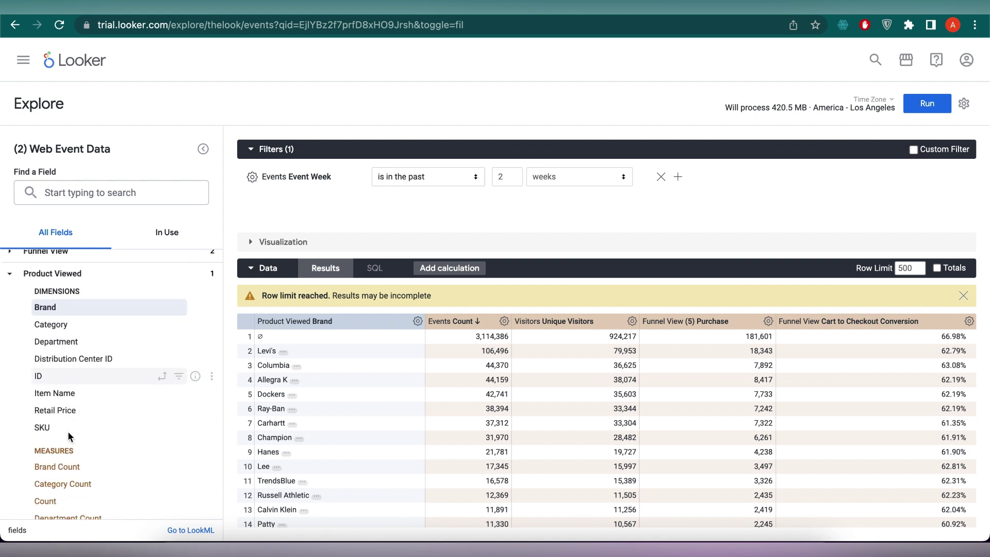
pyautogui.click(179, 309)
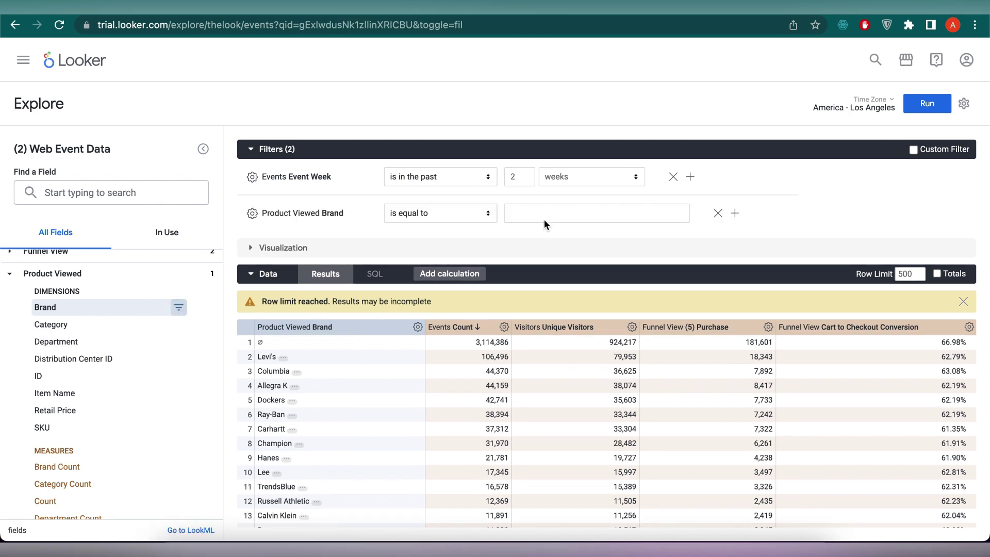
pyautogui.click(469, 216)
pyautogui.click(441, 386)
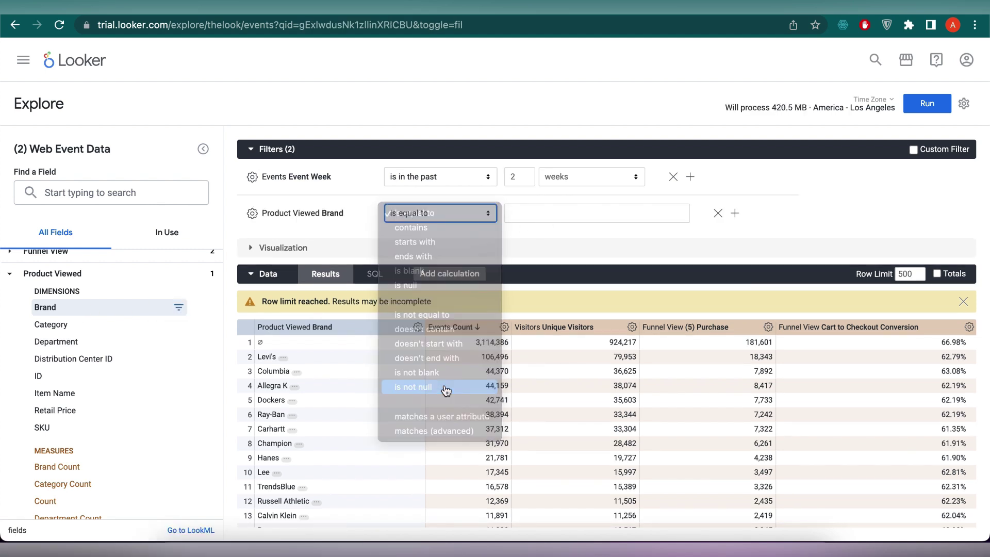
pyautogui.click(926, 105)
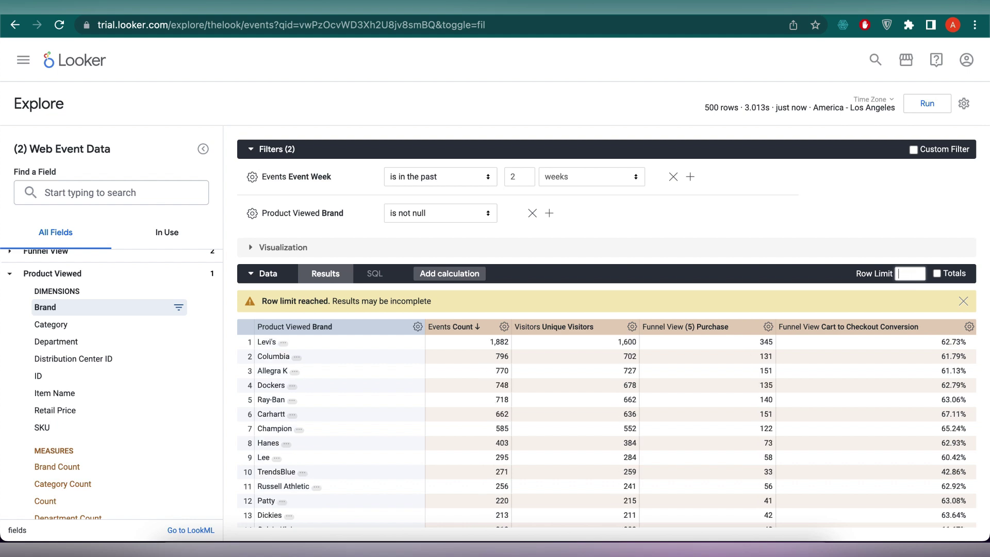
pyautogui.press('Return')
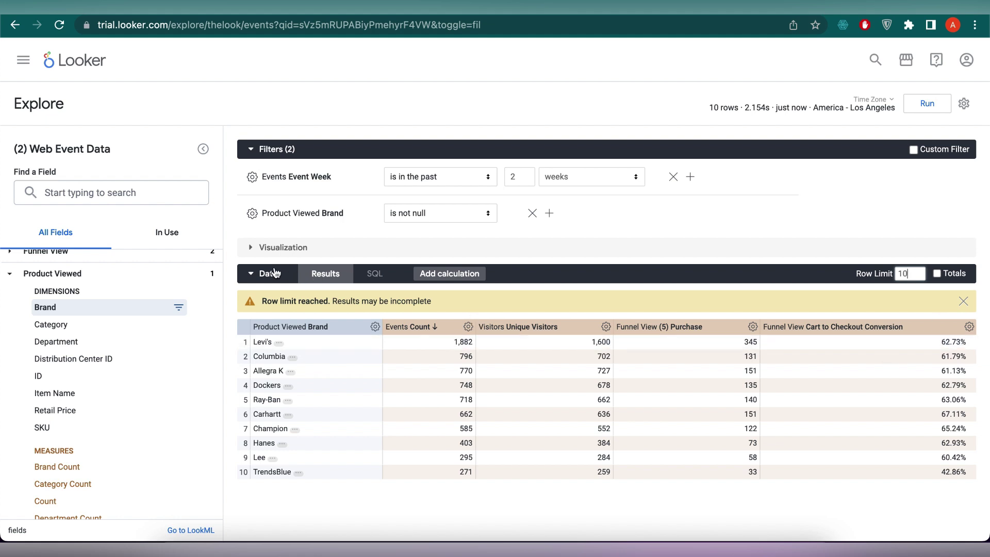
# Collapse the filters and display the brand results as a Table (Legacy) visualization.
pyautogui.click(250, 246)
pyautogui.click(251, 149)
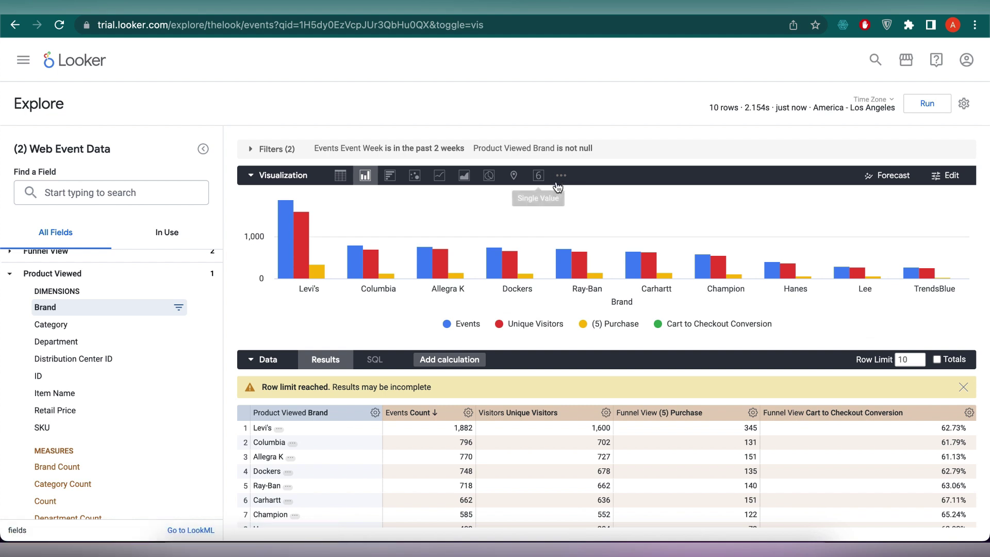
pyautogui.click(560, 175)
pyautogui.scroll(-3, 536, 299)
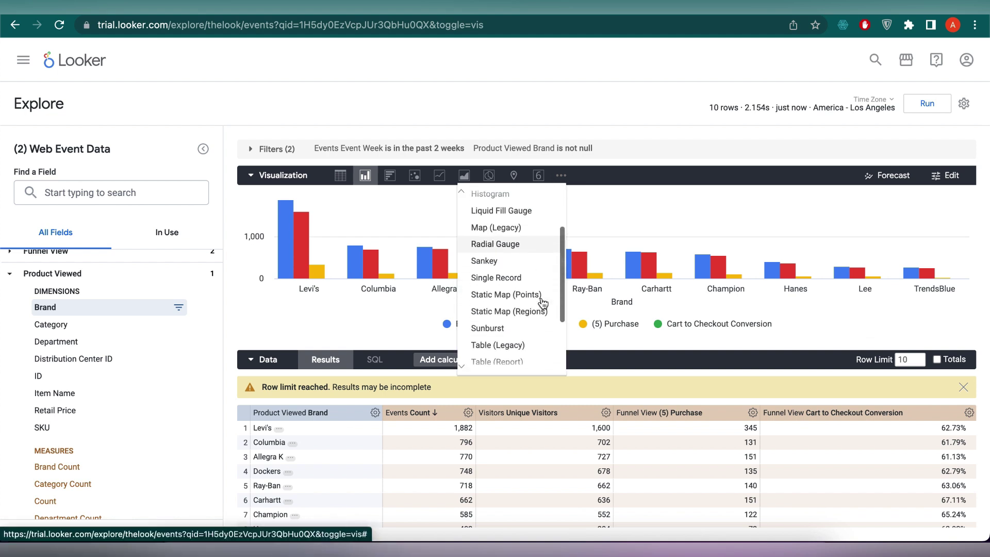
pyautogui.click(519, 302)
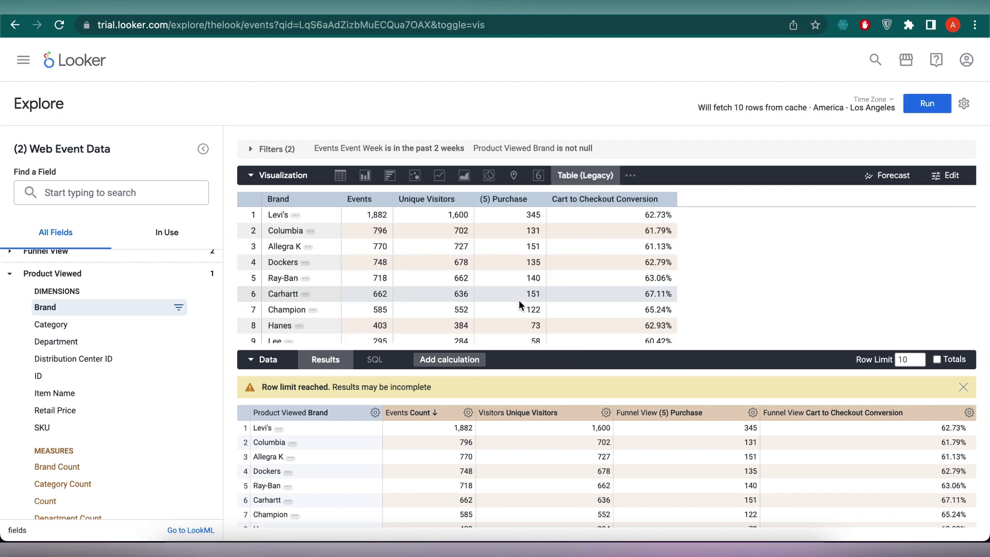
# Save the brand table as "Most Popular Brand" to the Web Analytics- Skillcurb dashboard in My folder.
pyautogui.click(963, 103)
pyautogui.moveTo(804, 137)
pyautogui.click(727, 162)
pyautogui.tripleClick(409, 133)
pyautogui.write('Most Popula')
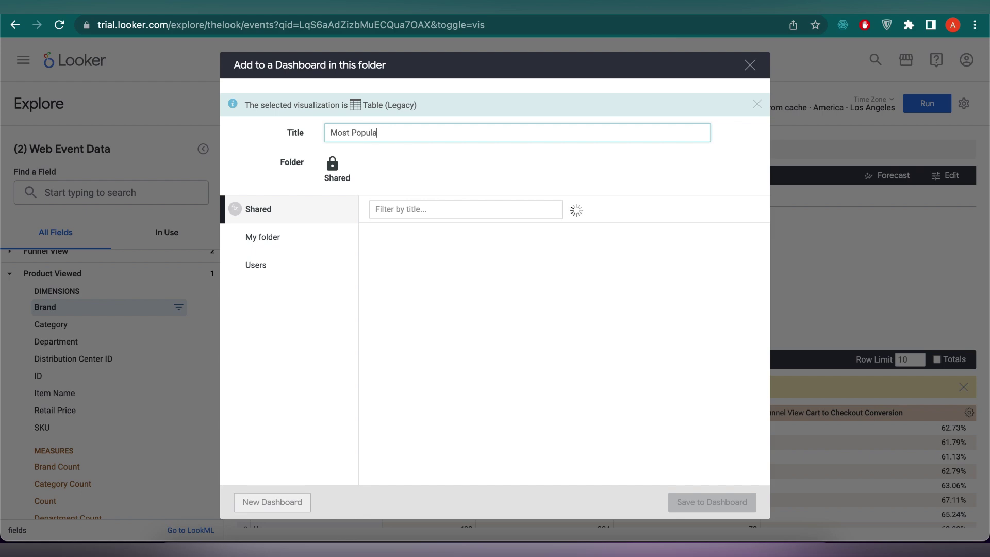
pyautogui.write('r Brand')
pyautogui.click(299, 245)
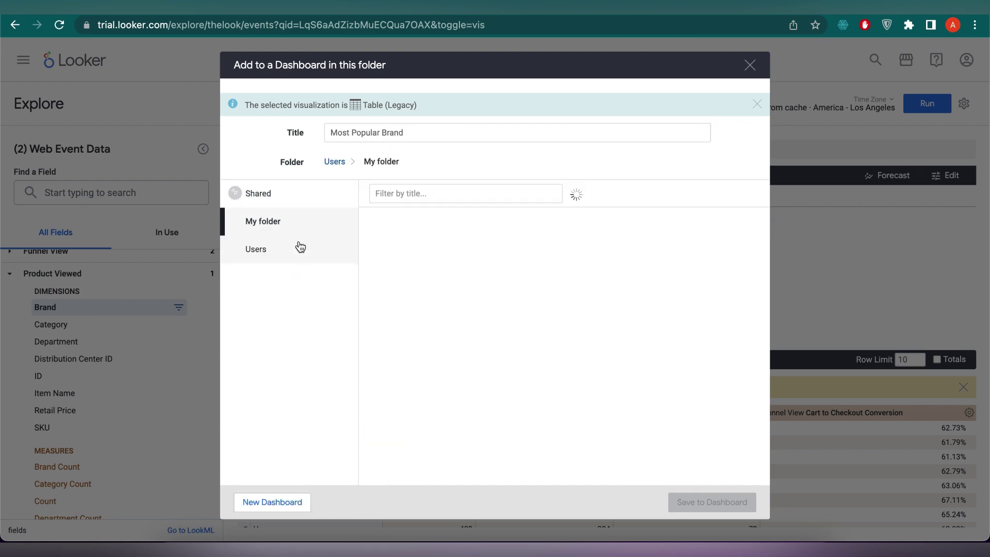
pyautogui.click(519, 237)
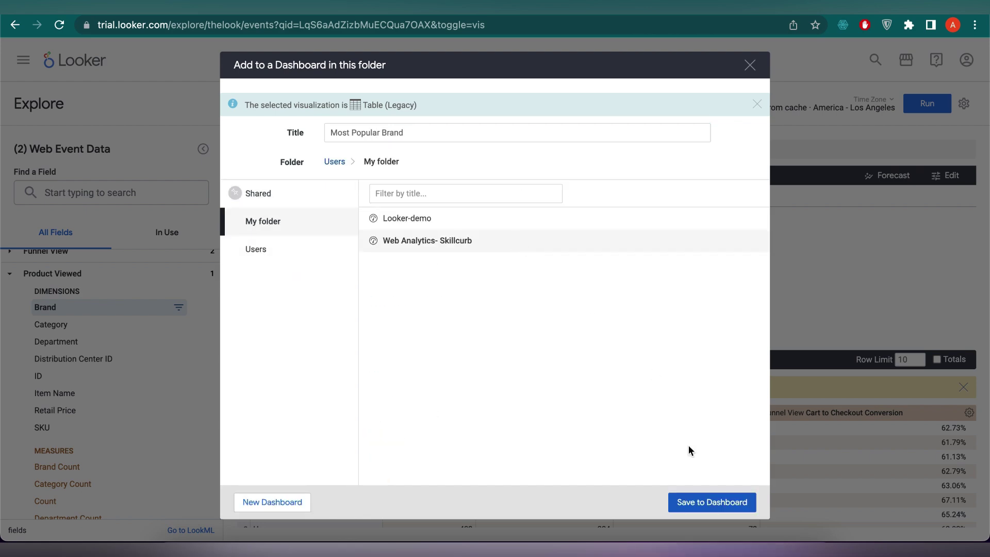
pyautogui.click(710, 502)
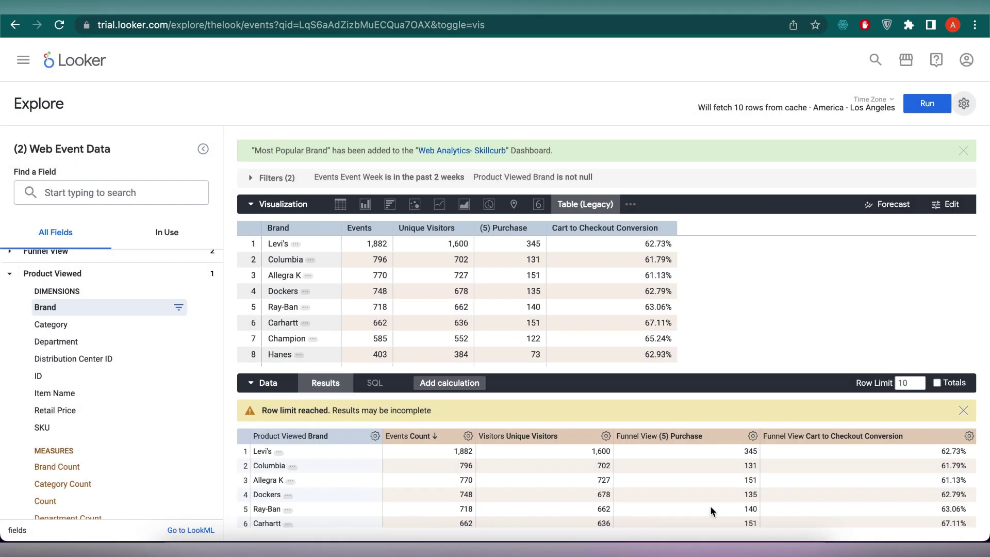
# Open the Web Analytics- Skillcurb dashboard and review its tiles.
pyautogui.click(488, 150)
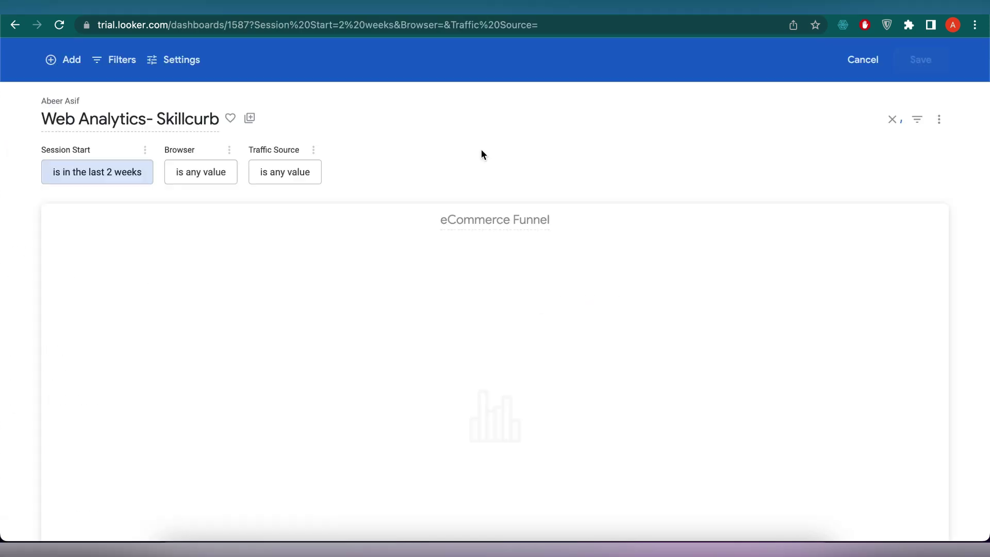
pyautogui.scroll(-6, 708, 314)
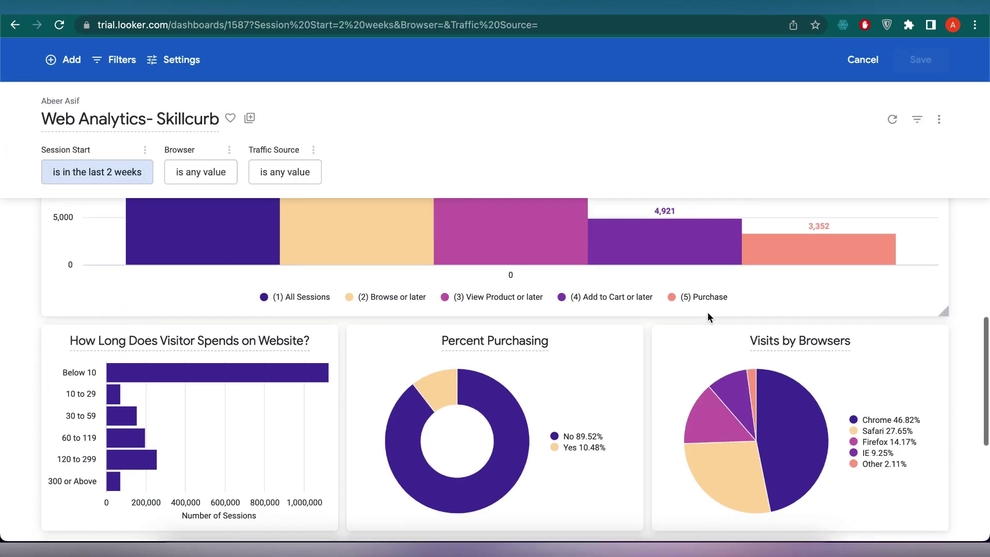
pyautogui.scroll(-5, 889, 396)
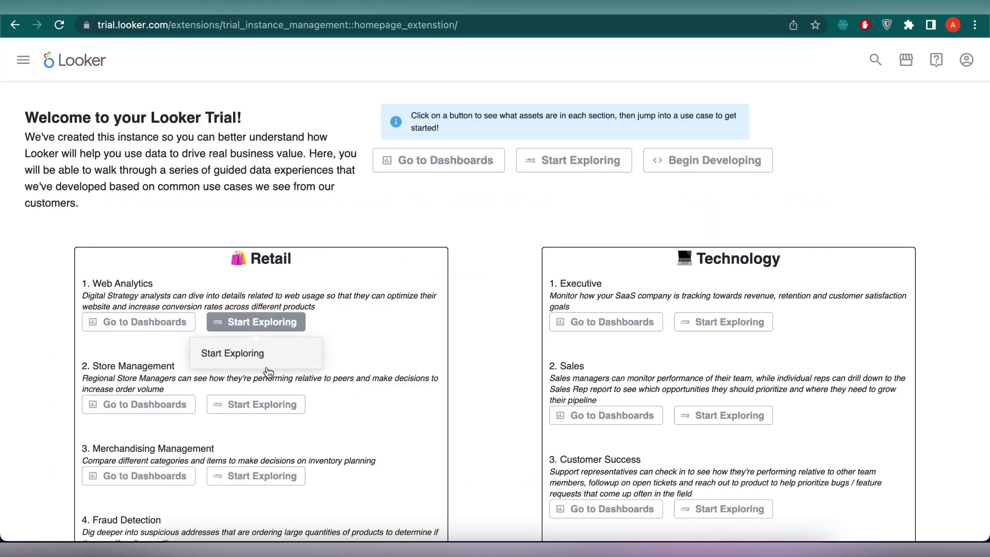
# Start a new Web Analytics exploration with the Session Start Date dimension and the Sessions Count measure.
pyautogui.click(257, 361)
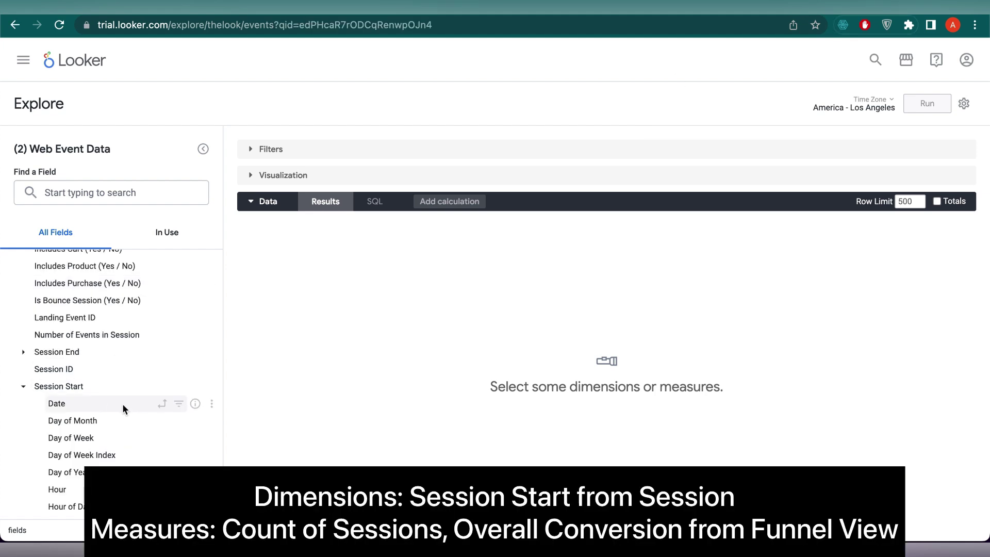
pyautogui.click(122, 404)
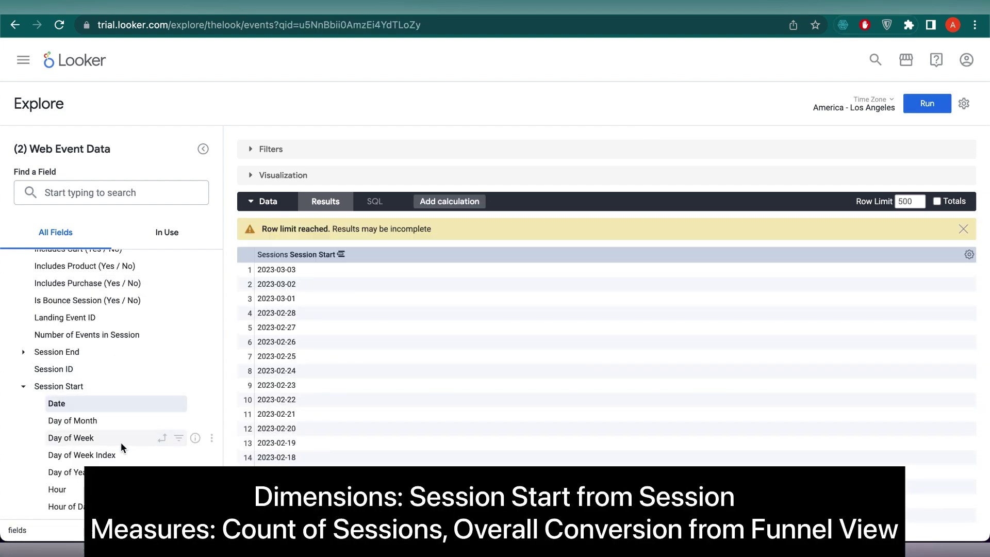
pyautogui.scroll(-6, 120, 441)
pyautogui.click(103, 441)
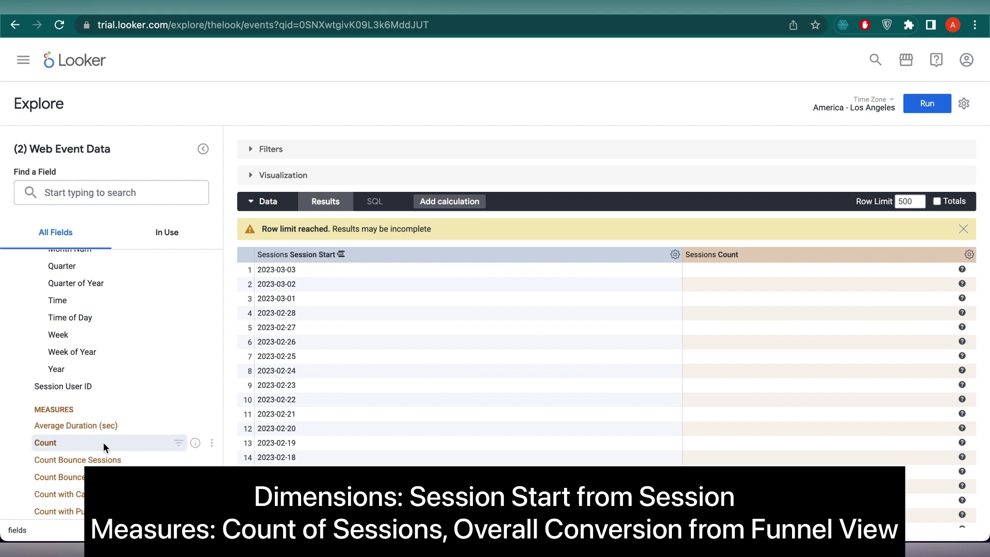
# Add the Funnel View Overall Conversion measure and run the query.
pyautogui.scroll(15, 103, 442)
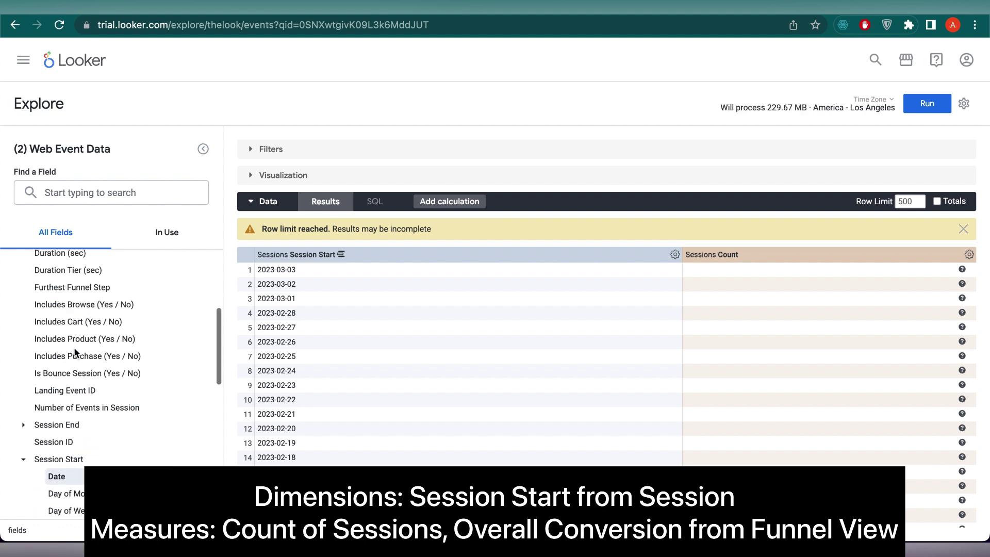
pyautogui.click(22, 305)
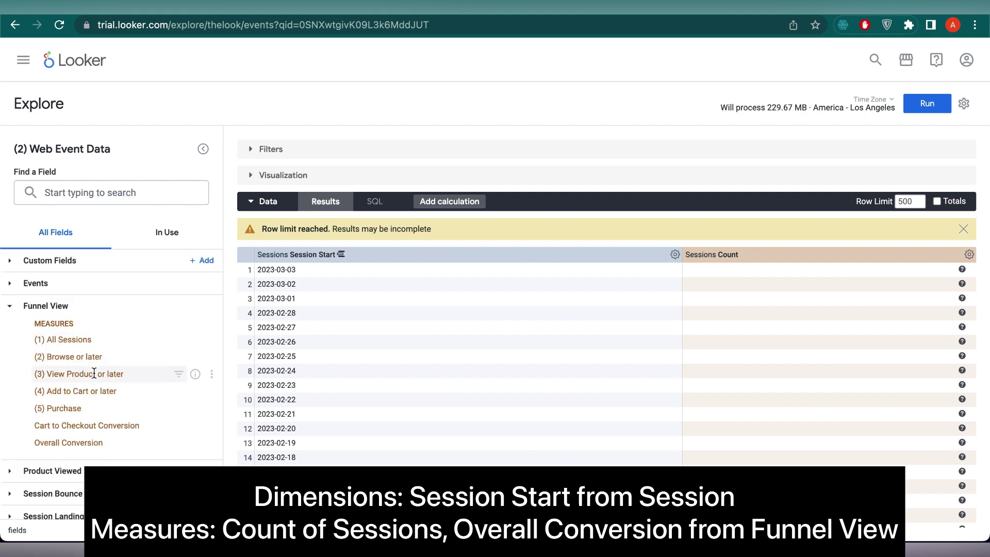
pyautogui.click(95, 442)
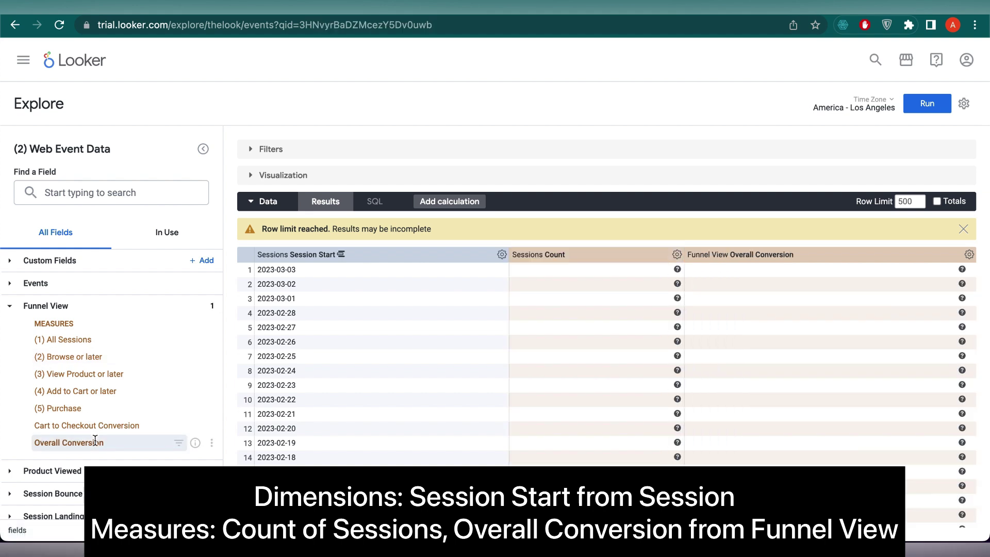
pyautogui.click(926, 105)
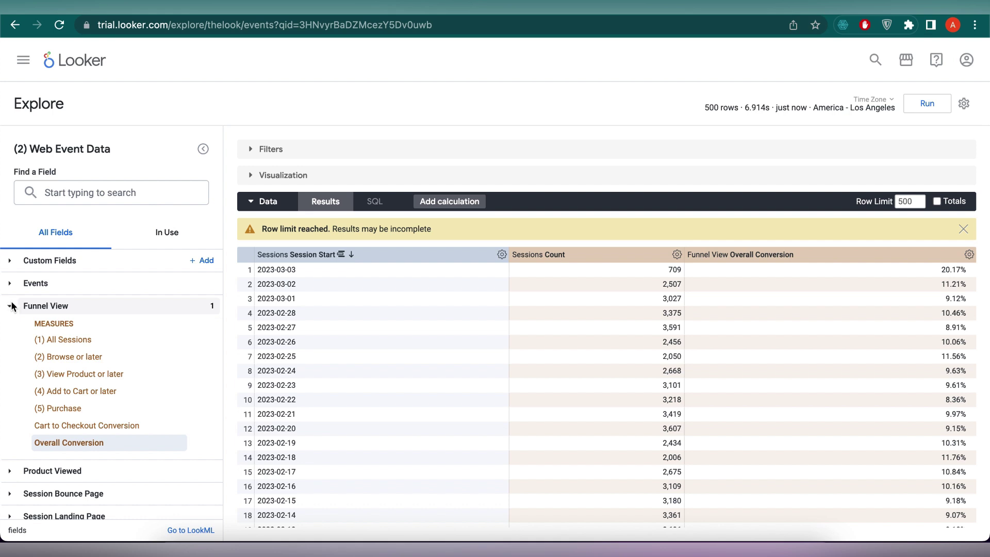
# Filter the session query to Events Event Week in the past 2 weeks and rerun it.
pyautogui.click(11, 283)
pyautogui.click(56, 316)
pyautogui.click(177, 316)
pyautogui.scroll(-3, 150, 427)
pyautogui.click(179, 462)
pyautogui.click(660, 176)
pyautogui.doubleClick(506, 176)
pyautogui.write('2')
pyautogui.click(926, 103)
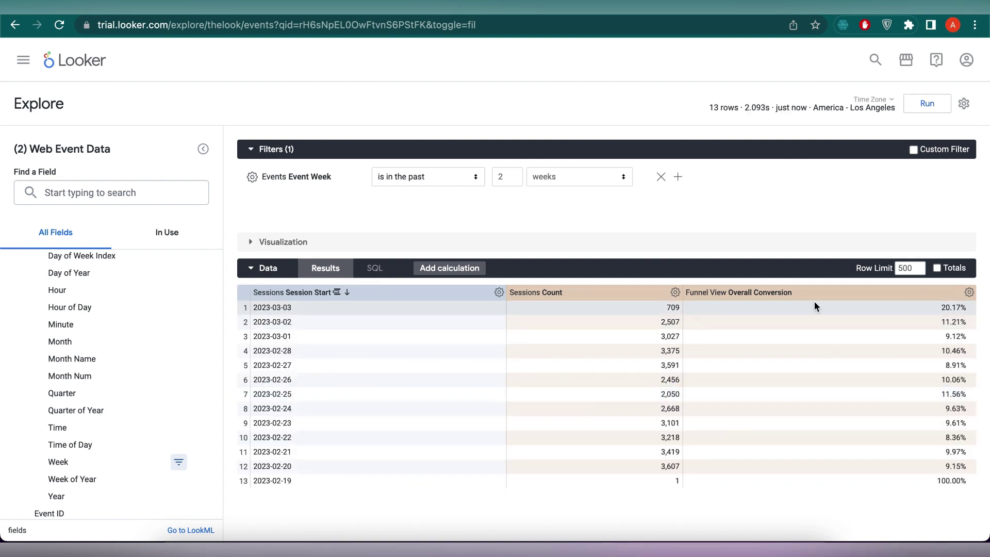
# Sort the results by Overall Conversion in descending order and visualize them as a line chart.
pyautogui.click(798, 294)
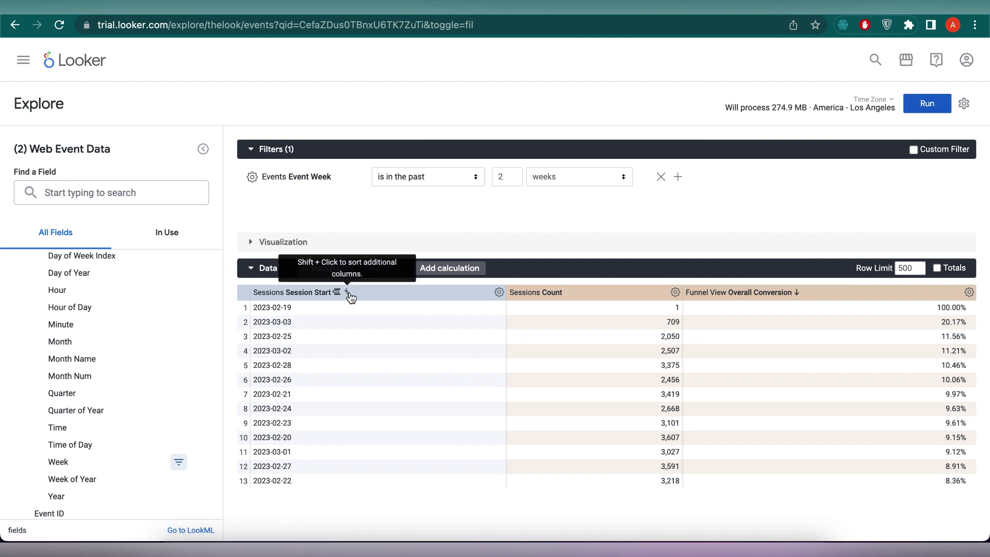
pyautogui.click(260, 246)
pyautogui.click(437, 242)
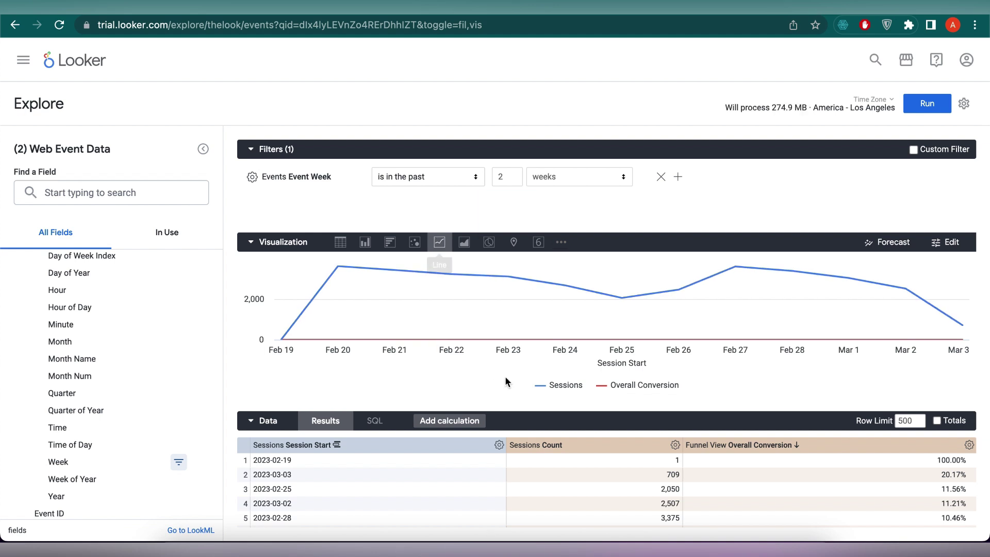
# Move the Overall Conversion series to a new right Y axis in the line chart.
pyautogui.click(946, 242)
pyautogui.click(956, 261)
pyautogui.scroll(-3, 925, 342)
pyautogui.moveTo(867, 343)
pyautogui.mouseDown()
pyautogui.moveTo(848, 274)
pyautogui.moveTo(854, 351)
pyautogui.mouseUp()
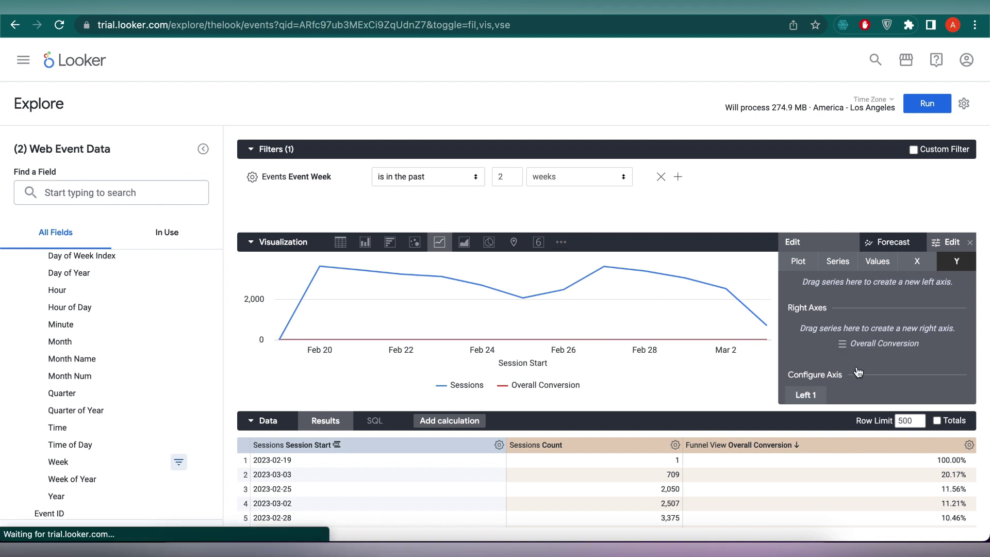
pyautogui.scroll(-2, 895, 334)
# Try the Scatter type for the Sessions series and switch it back to Line.
pyautogui.click(837, 205)
pyautogui.click(866, 300)
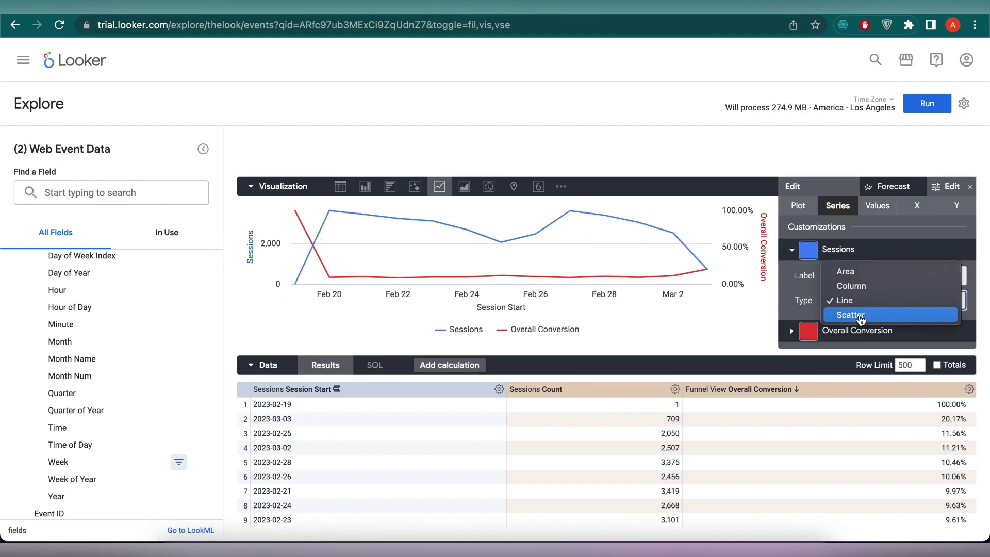
pyautogui.click(861, 311)
pyautogui.click(861, 309)
pyautogui.click(858, 283)
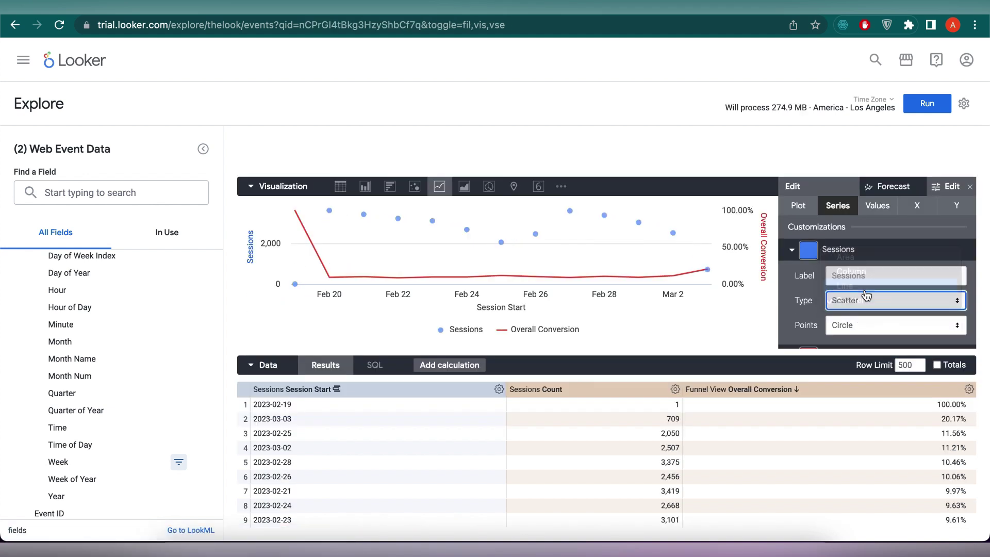
pyautogui.click(853, 330)
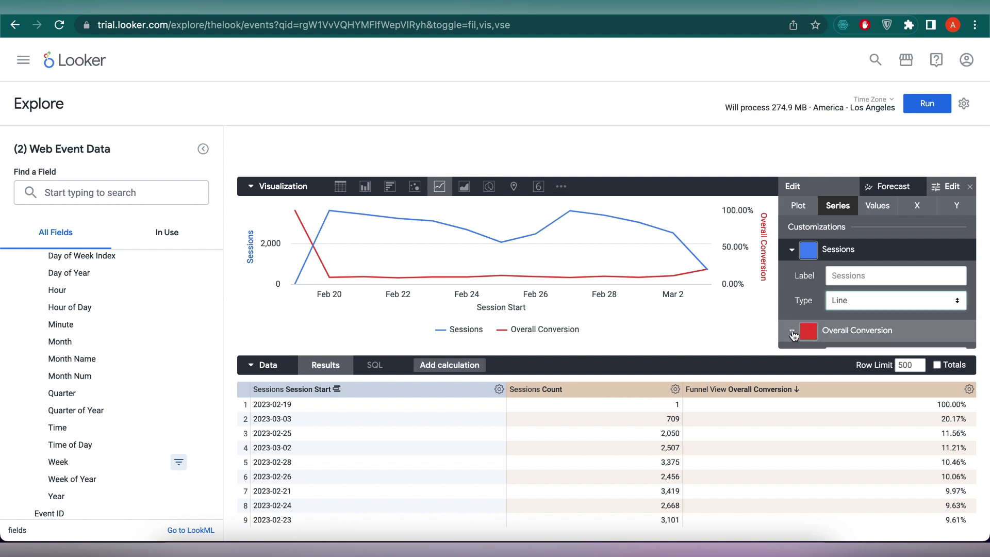
# Set the point style of the chart series to Outline.
pyautogui.scroll(-1, 871, 289)
pyautogui.scroll(3, 871, 278)
pyautogui.scroll(-1, 866, 277)
pyautogui.scroll(-1, 868, 277)
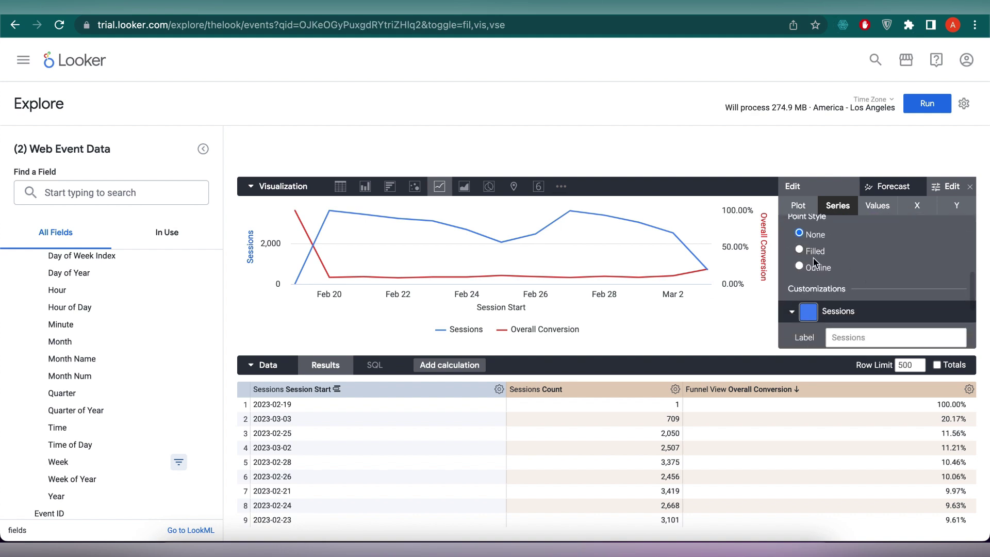
pyautogui.click(815, 273)
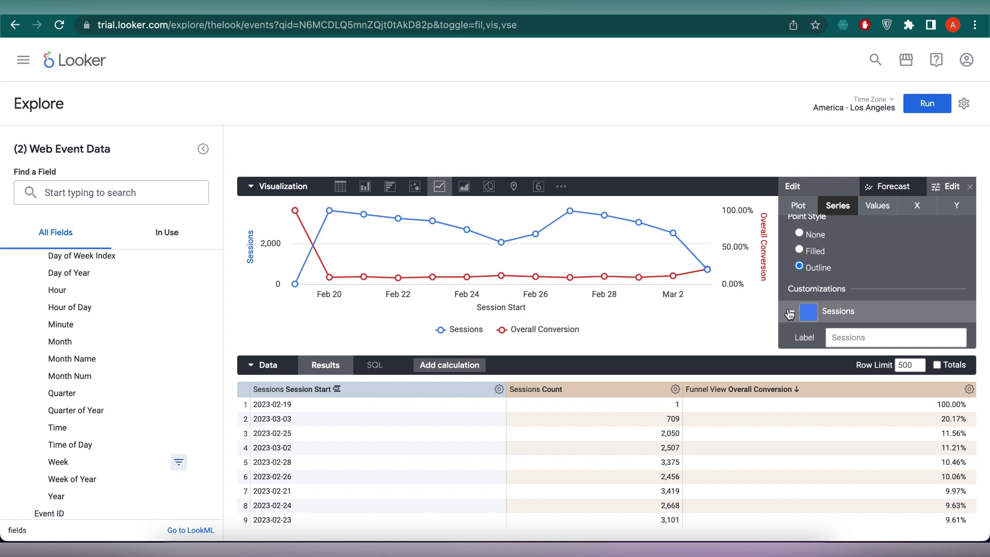
# Apply the Sunset color collection to the line chart.
pyautogui.scroll(2, 825, 292)
pyautogui.scroll(3, 824, 291)
pyautogui.click(878, 264)
pyautogui.click(875, 443)
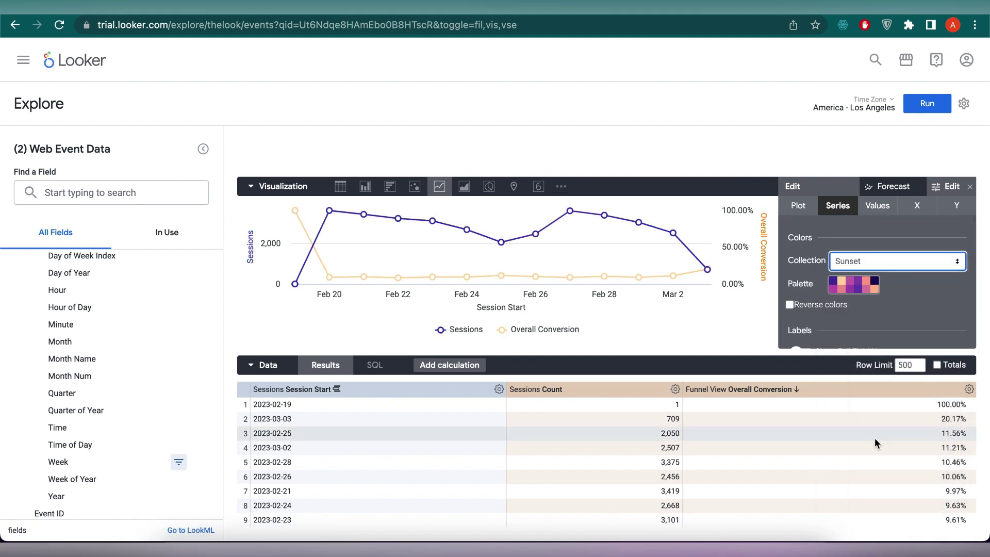
# Change the Overall Conversion series color to #C762AD and close the chart settings.
pyautogui.click(853, 284)
pyautogui.click(826, 359)
pyautogui.scroll(-5, 866, 326)
pyautogui.click(810, 259)
pyautogui.click(798, 332)
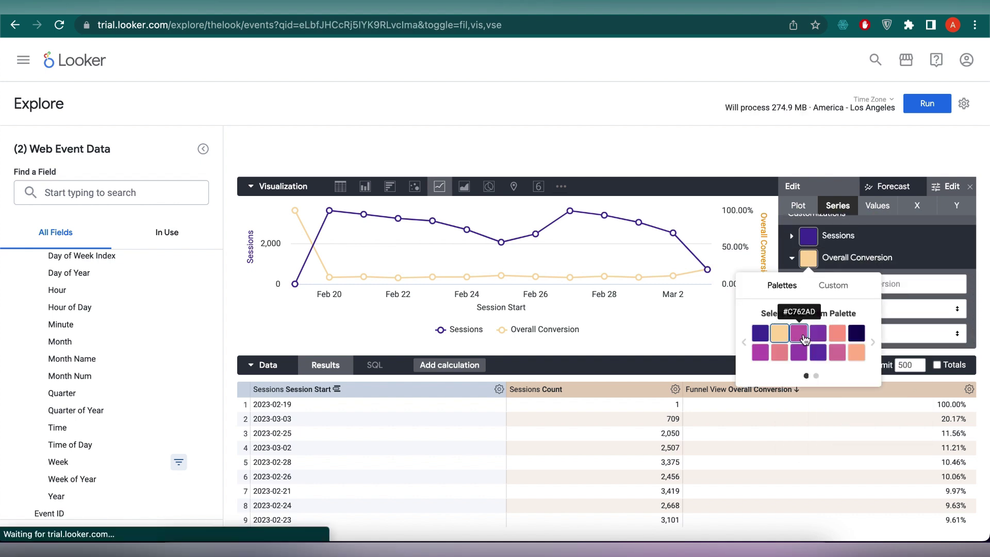
pyautogui.click(969, 186)
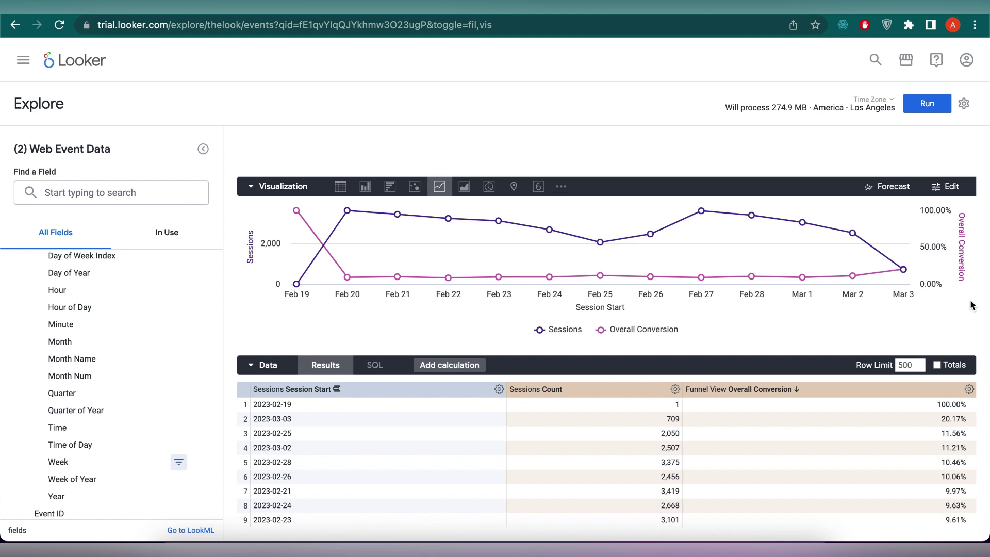
# Rerun the query and save the line chart as "Daily Session and User Count" to the Web Analytics- Skillcurb dashboard in My folder.
pyautogui.click(963, 103)
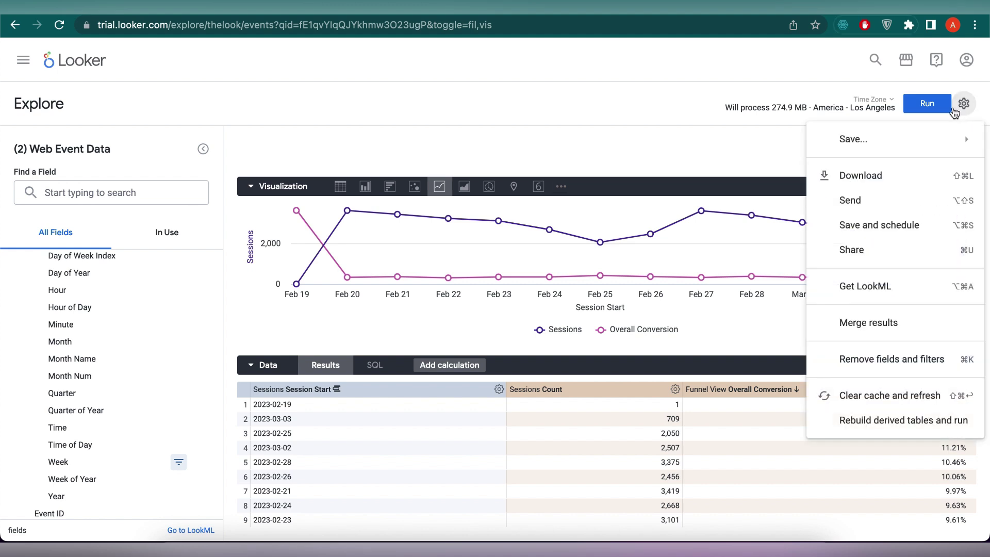
pyautogui.click(921, 111)
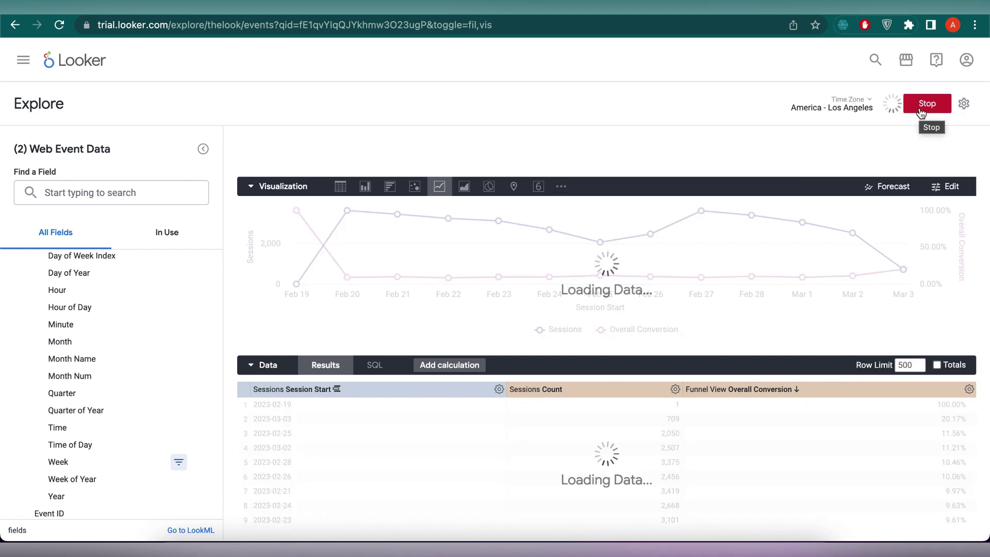
pyautogui.click(964, 103)
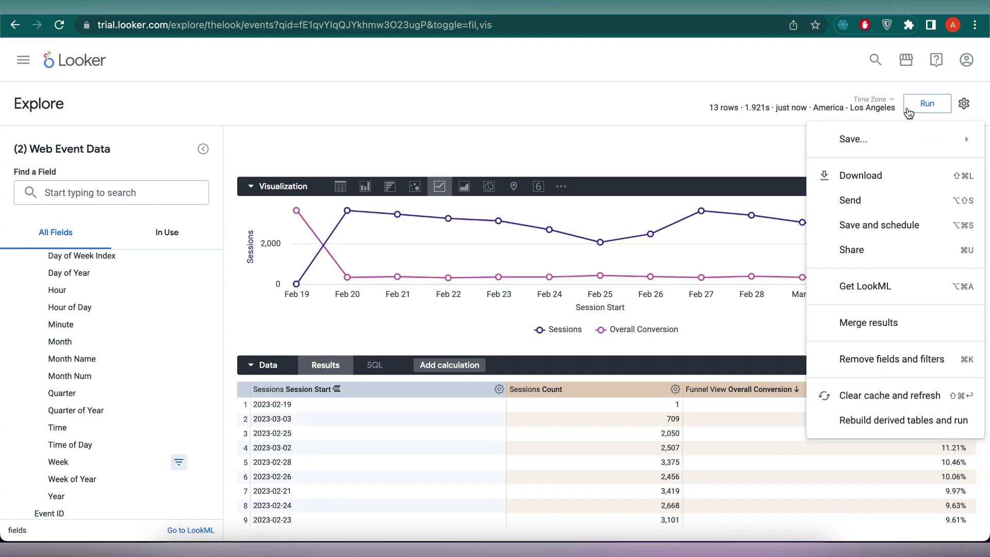
pyautogui.moveTo(876, 139)
pyautogui.click(785, 170)
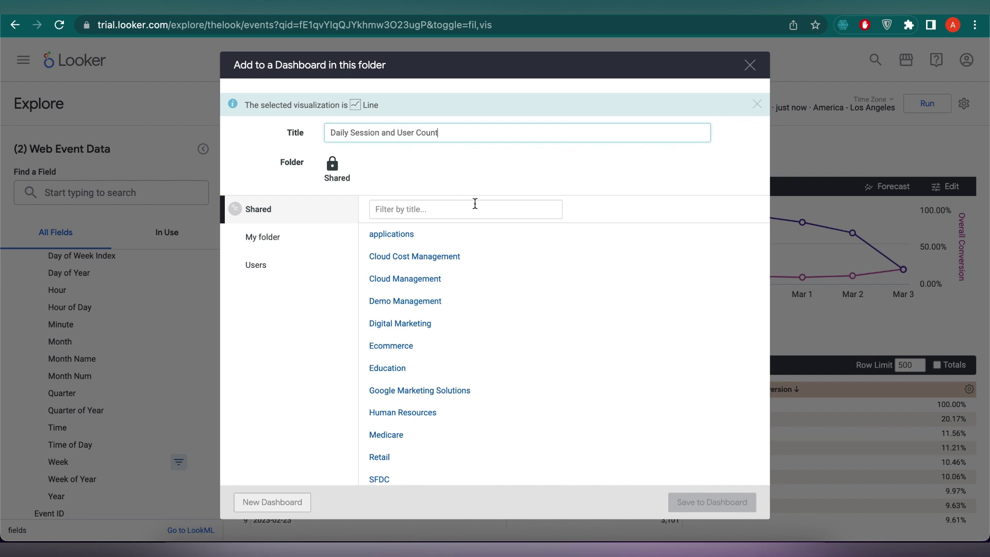
pyautogui.click(309, 238)
pyautogui.click(472, 240)
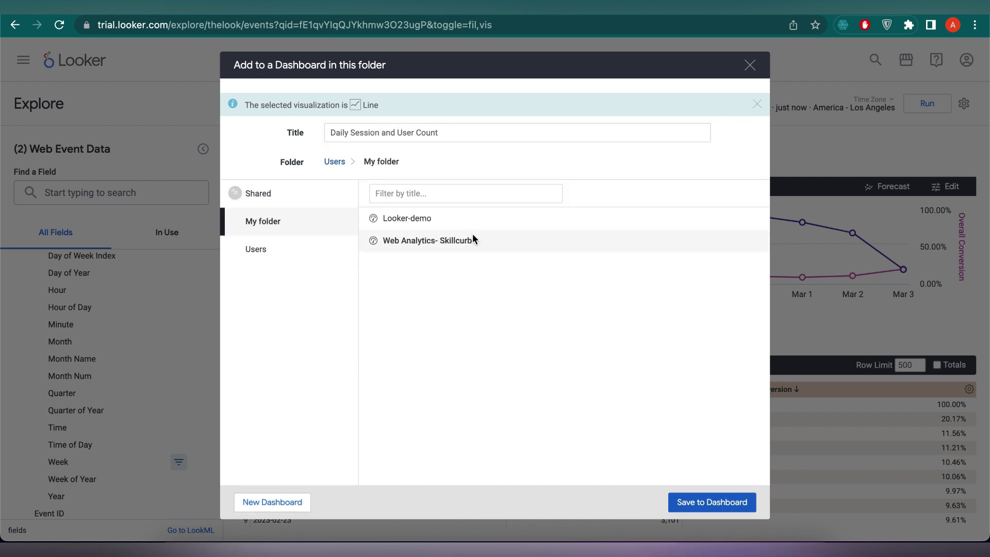
pyautogui.click(712, 502)
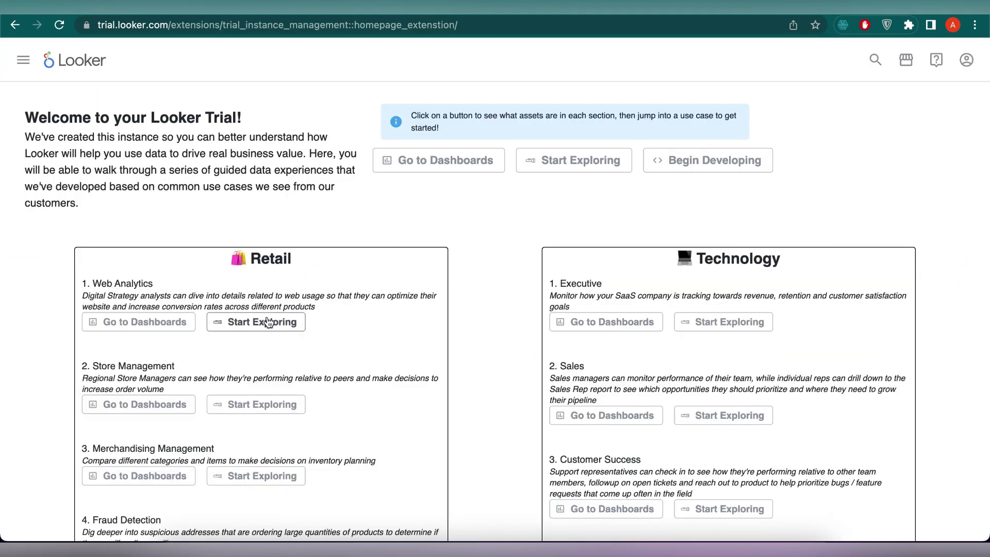
# Start a Web Event Data exploration with the Visitors Approximate Location dimension and the Events Count measure, and run the query.
pyautogui.click(274, 325)
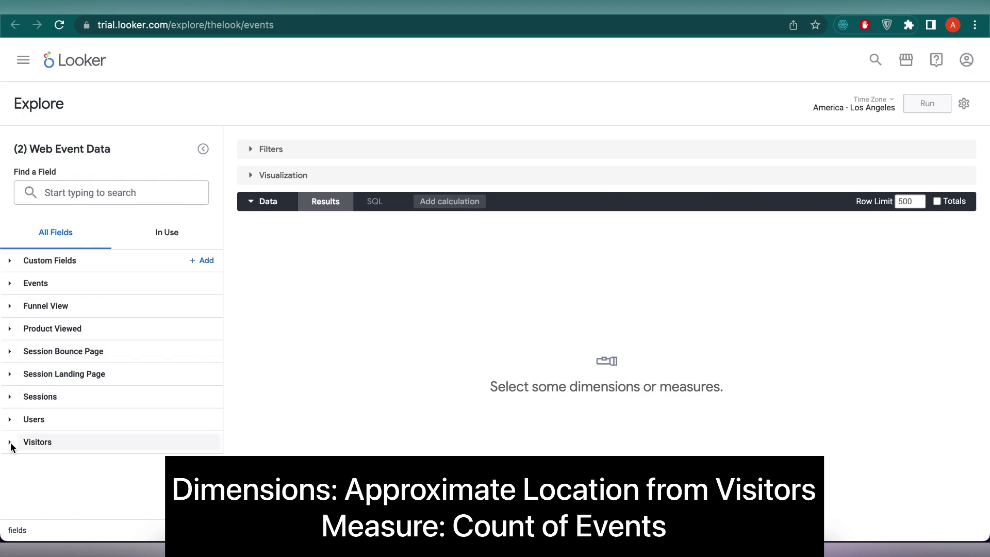
pyautogui.click(11, 442)
pyautogui.scroll(-1, 154, 464)
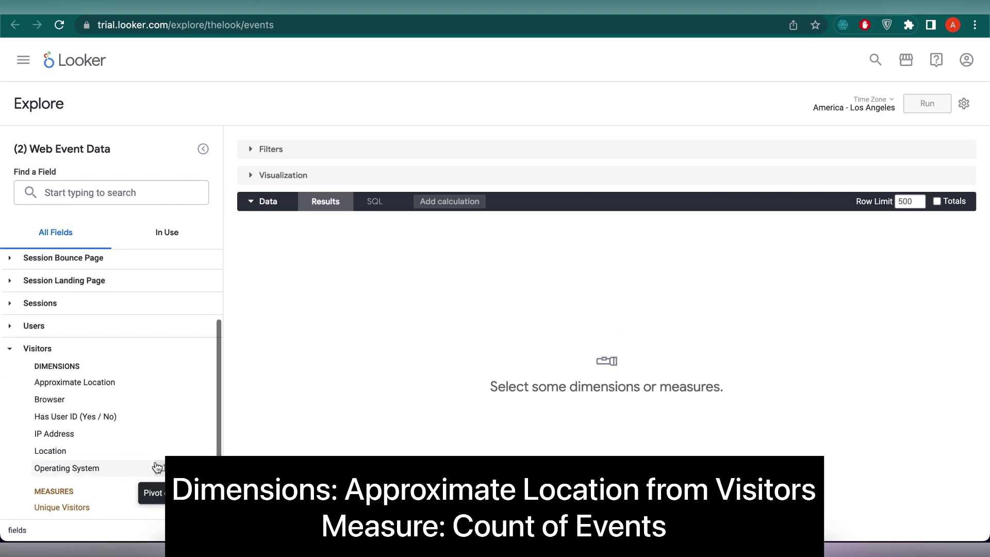
pyautogui.click(132, 376)
pyautogui.scroll(5, 132, 376)
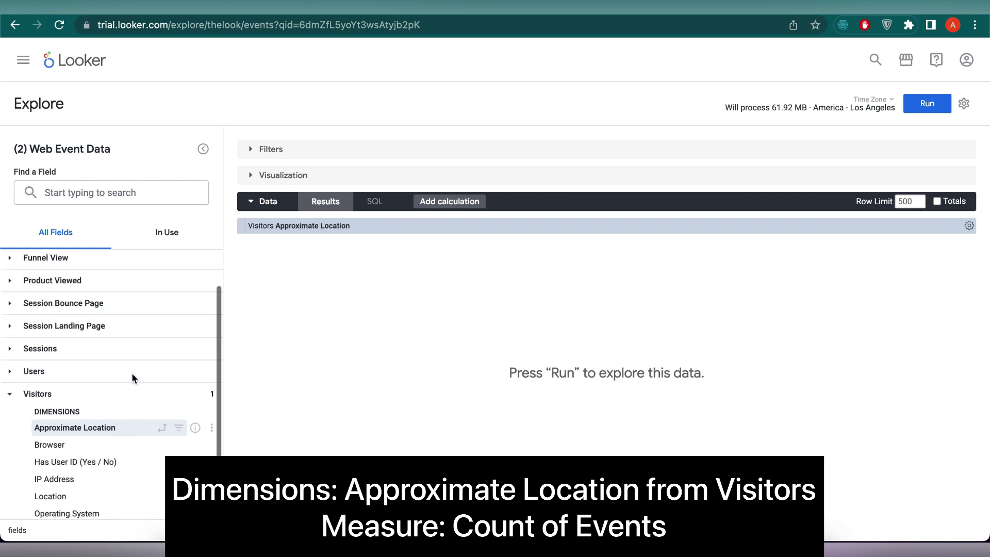
pyautogui.click(27, 288)
pyautogui.scroll(-4, 126, 453)
pyautogui.click(92, 442)
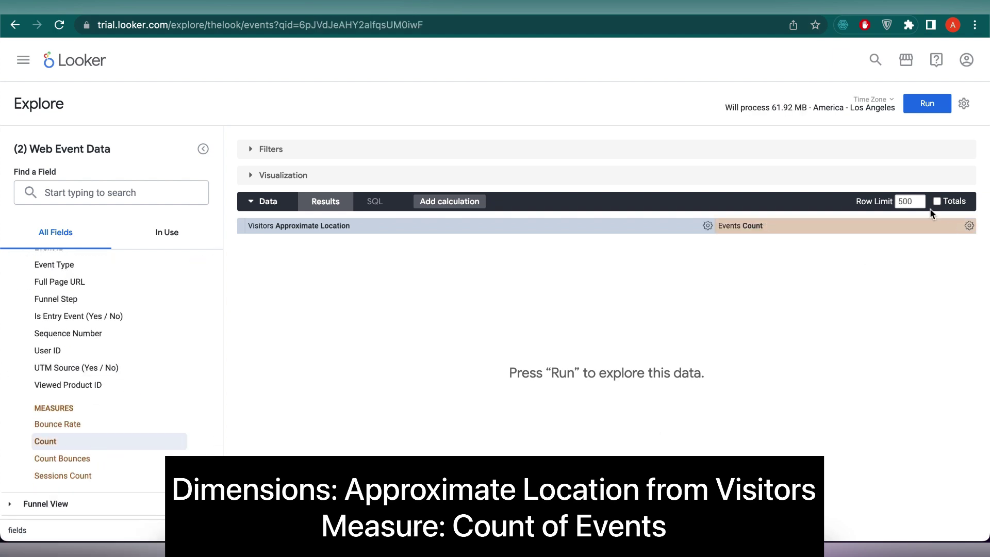
pyautogui.click(926, 109)
# Visualize the location results as Map (Legacy) and rerun the query with a row limit of 1000.
pyautogui.click(542, 175)
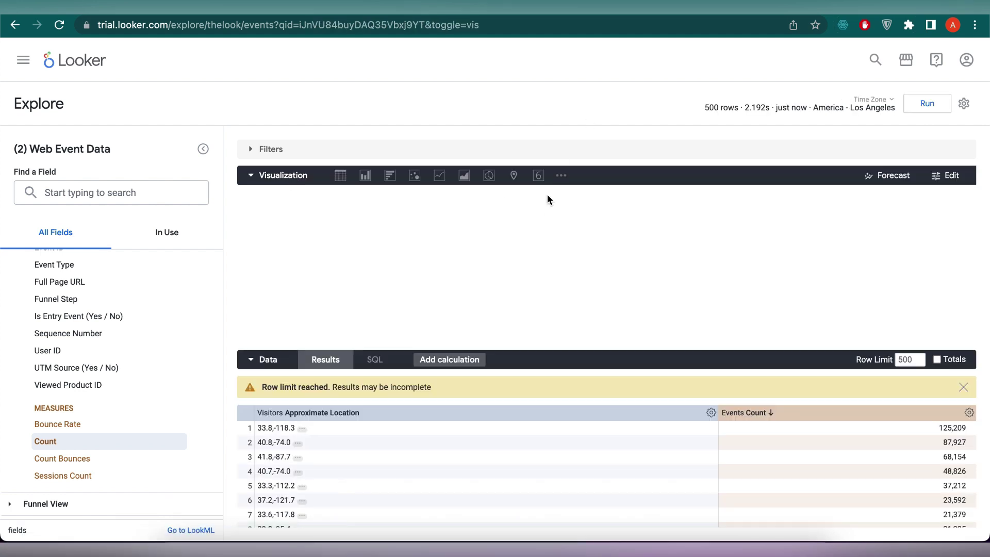
pyautogui.click(561, 176)
pyautogui.click(544, 297)
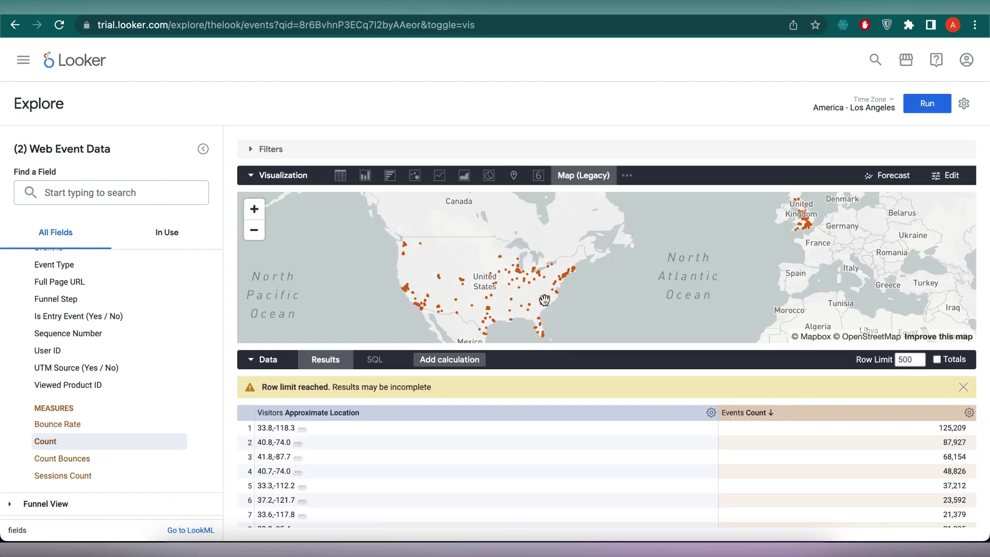
pyautogui.doubleClick(910, 360)
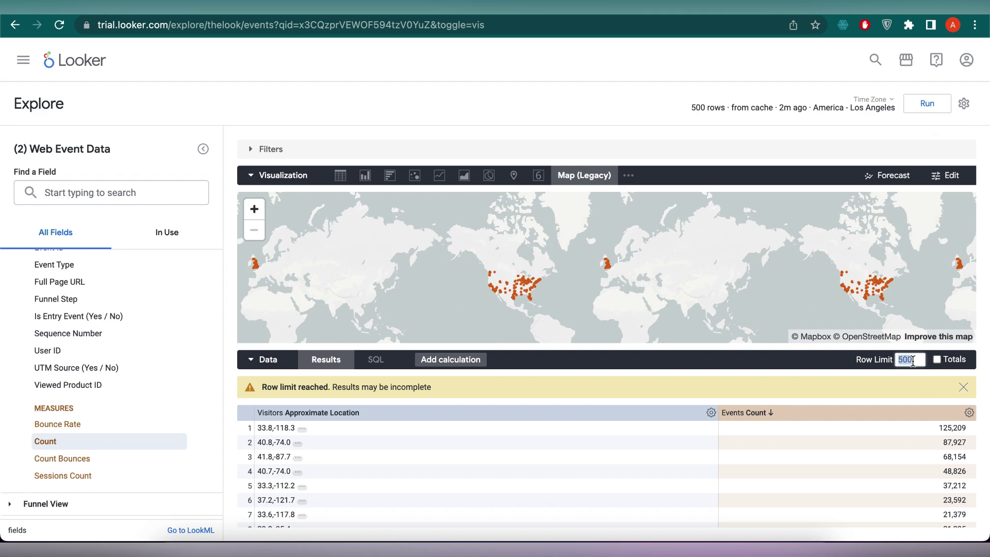
pyautogui.click(934, 103)
# Save the map as "Global Events" to the existing Web Analytics- Skillcurb dashboard in My folder.
pyautogui.click(963, 103)
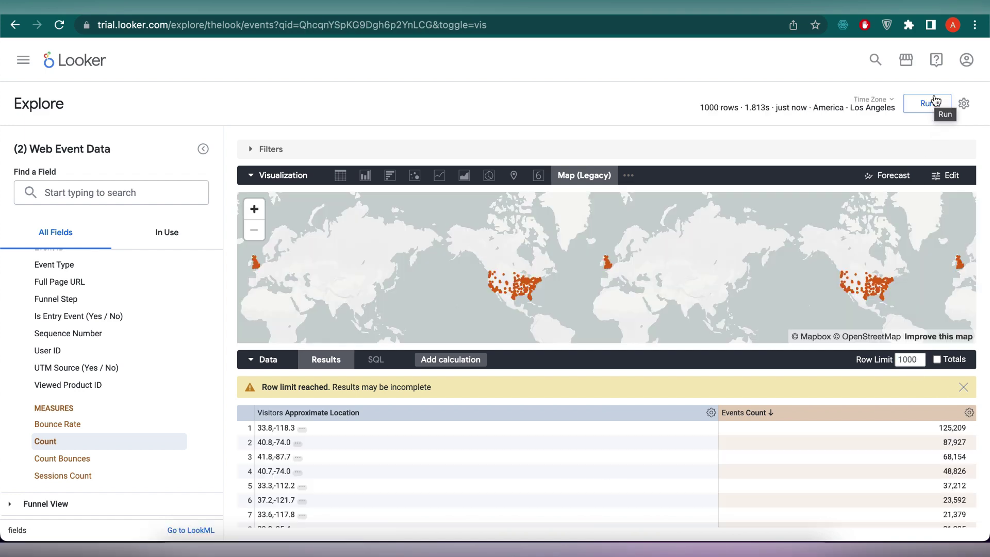
pyautogui.moveTo(876, 137)
pyautogui.click(707, 168)
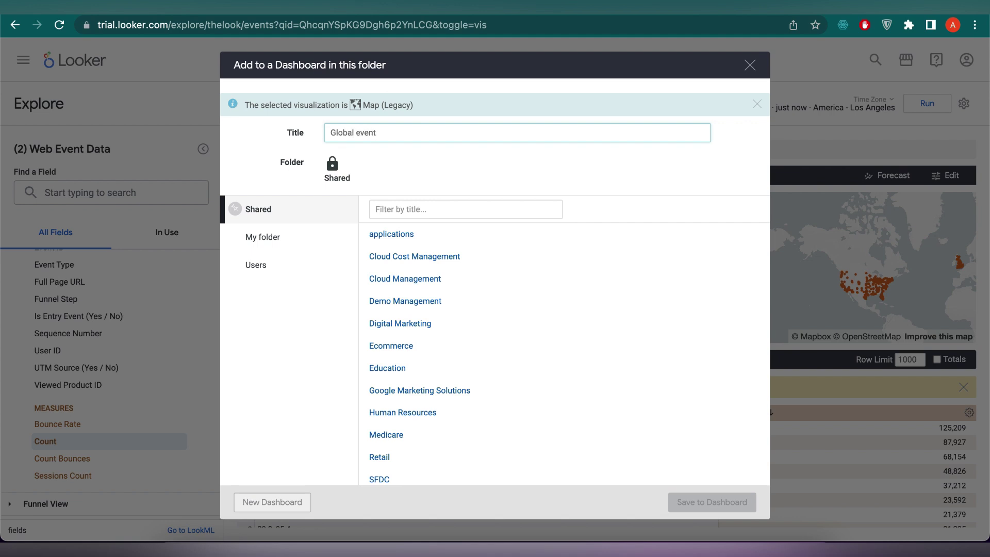
pyautogui.write('s')
pyautogui.click(262, 237)
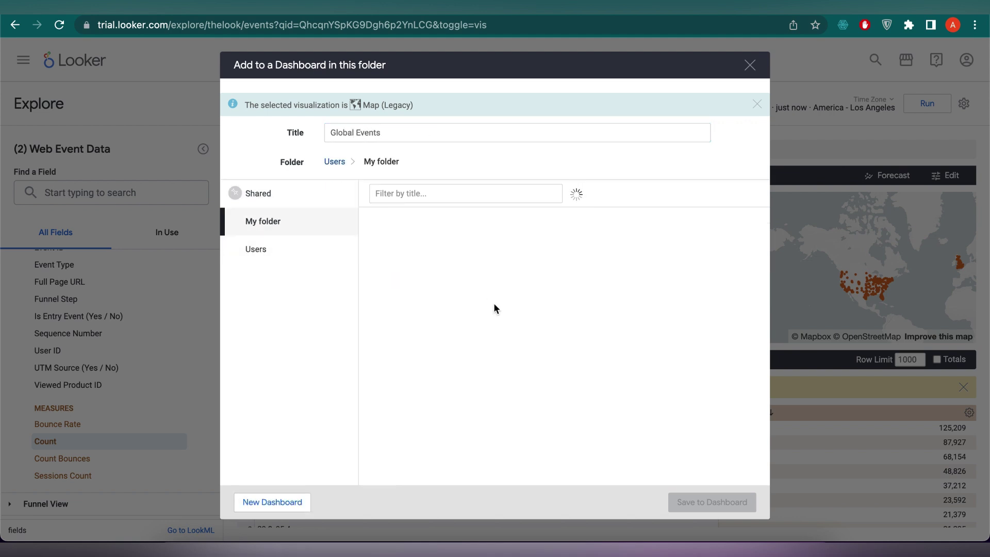
pyautogui.click(443, 240)
pyautogui.click(694, 502)
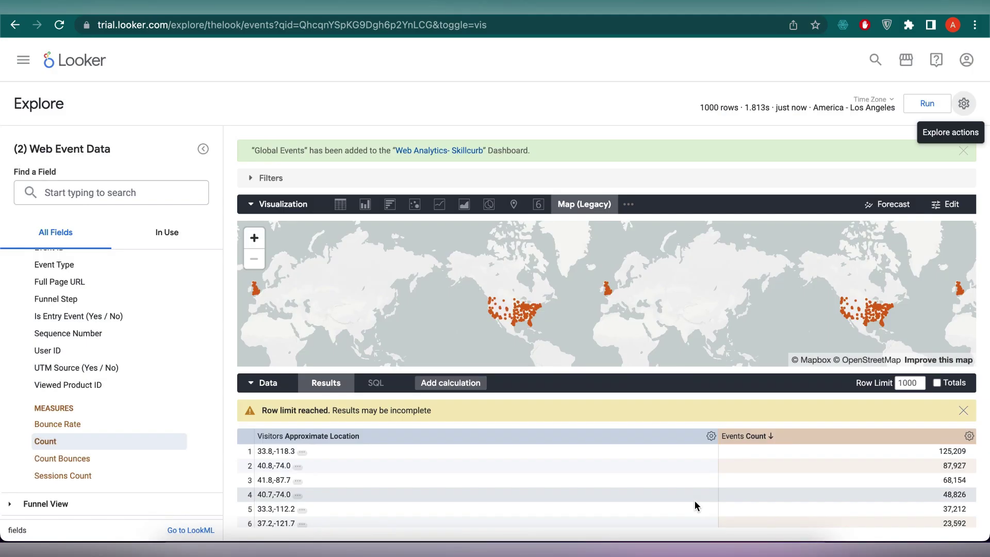
# Open the eCommerce explore (1) Orders, Items and Users.
pyautogui.click(75, 60)
pyautogui.click(17, 61)
pyautogui.click(106, 101)
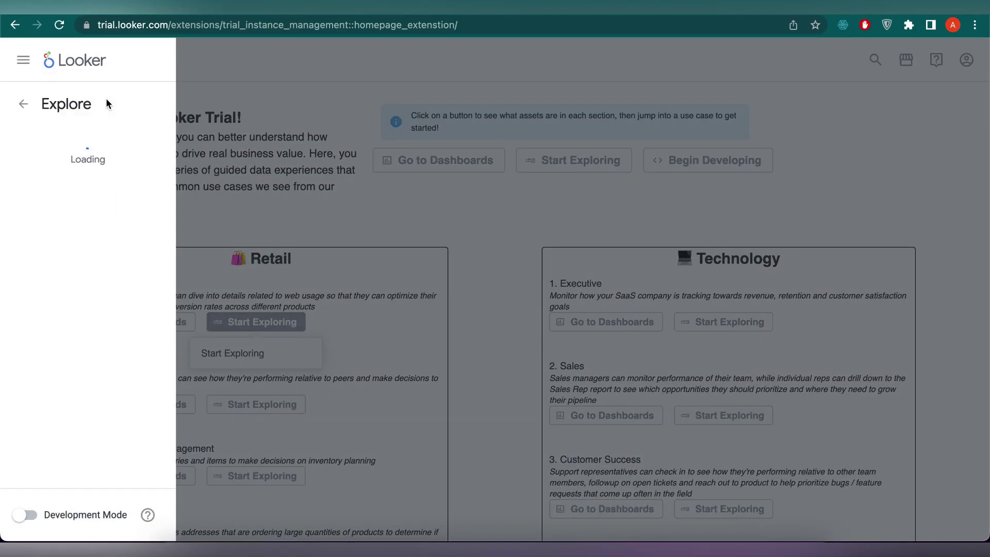
pyautogui.click(110, 308)
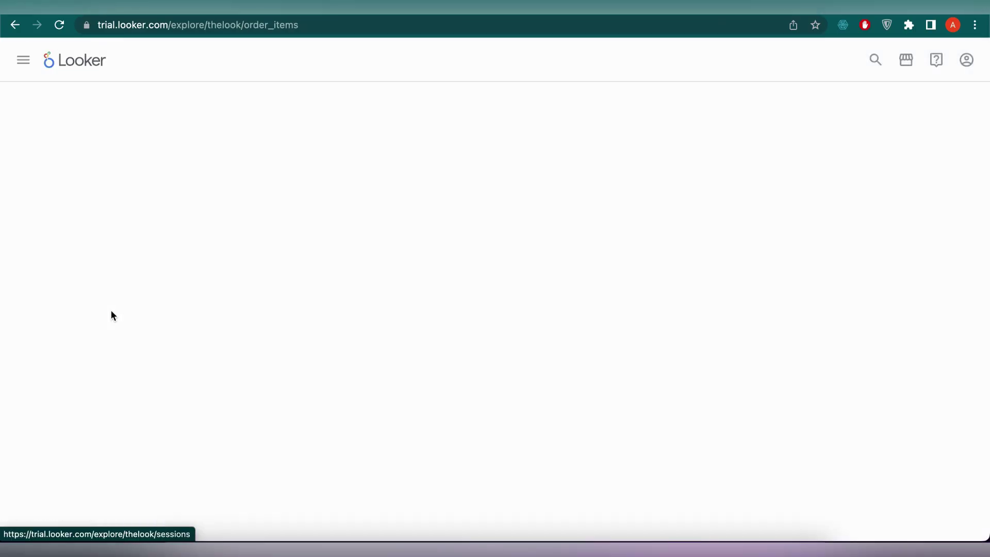
pyautogui.click(100, 352)
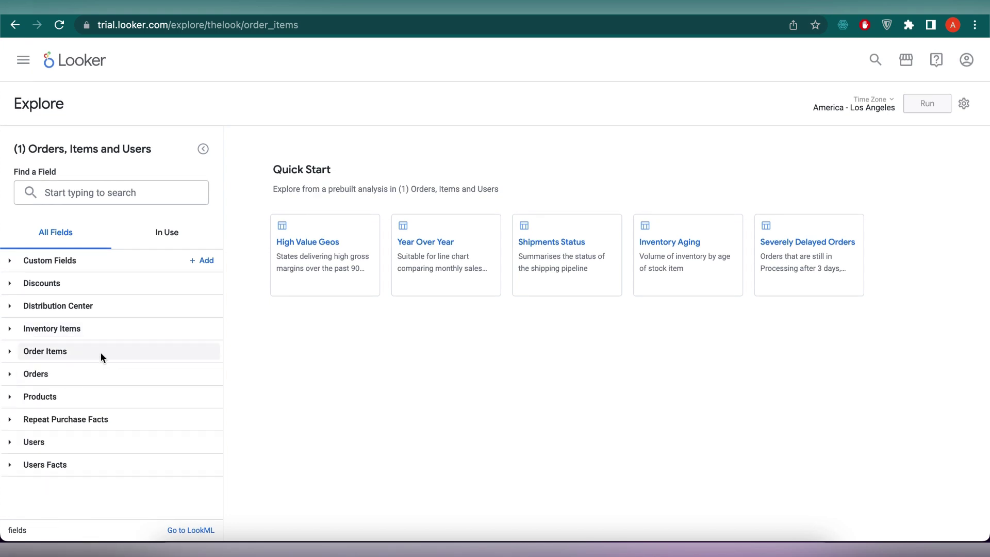
# Add the Count measure from Users to the query.
pyautogui.click(97, 439)
pyautogui.scroll(-4, 94, 441)
pyautogui.scroll(-4, 94, 441)
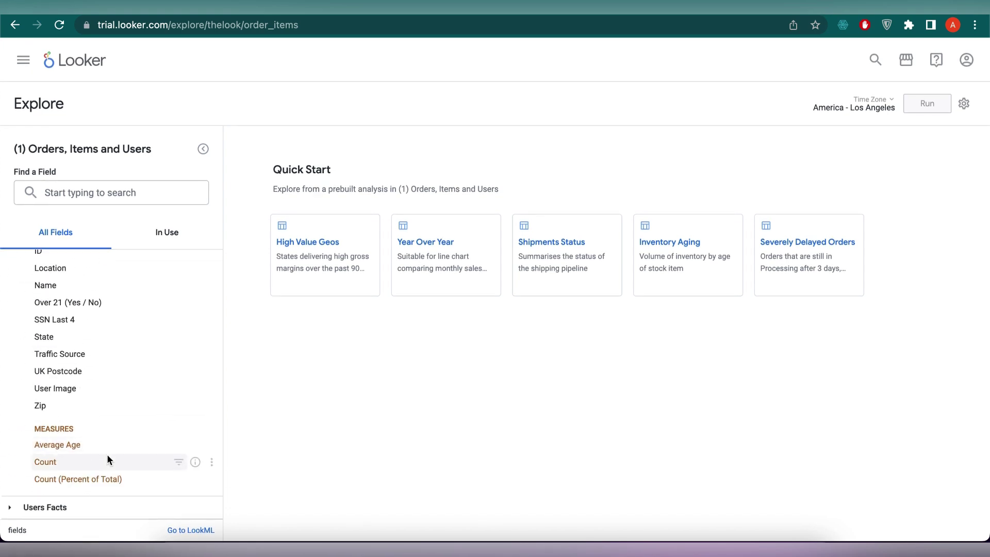
pyautogui.click(107, 458)
# Filter the user count on Order Items Created Week to the past 2 weeks and run the query.
pyautogui.scroll(1, 85, 372)
pyautogui.scroll(7, 24, 317)
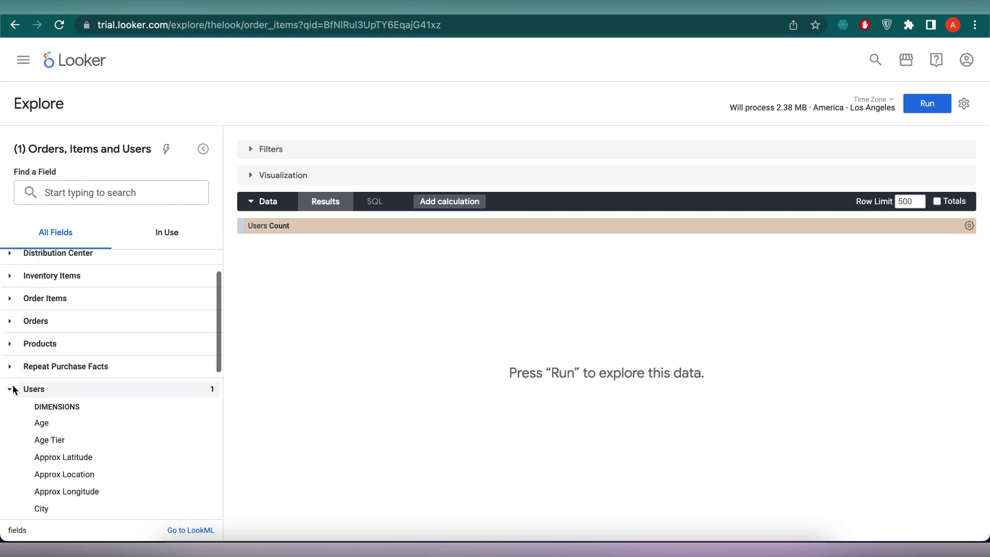
pyautogui.click(10, 386)
pyautogui.click(9, 351)
pyautogui.scroll(-2, 98, 336)
pyautogui.click(98, 334)
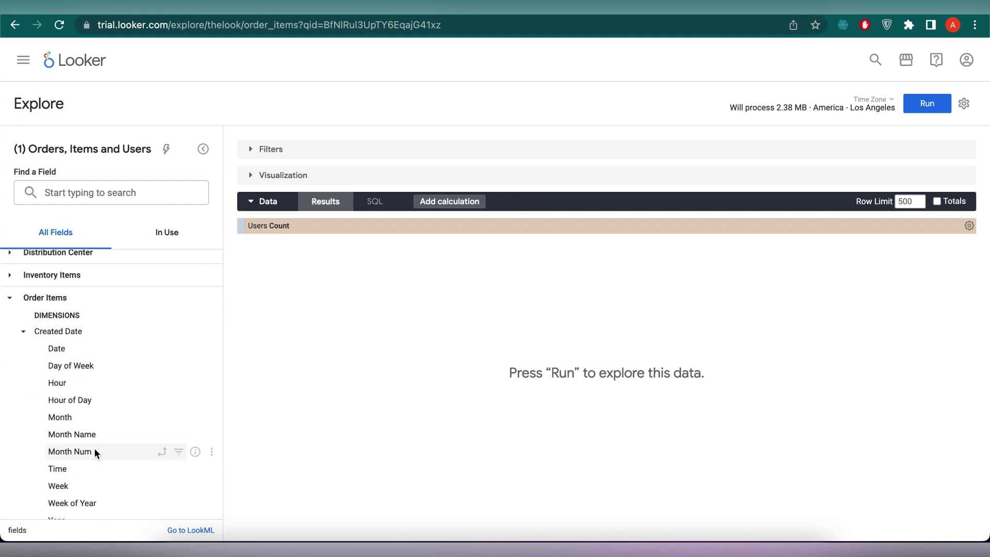
pyautogui.scroll(-1, 94, 453)
pyautogui.click(180, 461)
pyautogui.write('2')
pyautogui.press('super+Return')
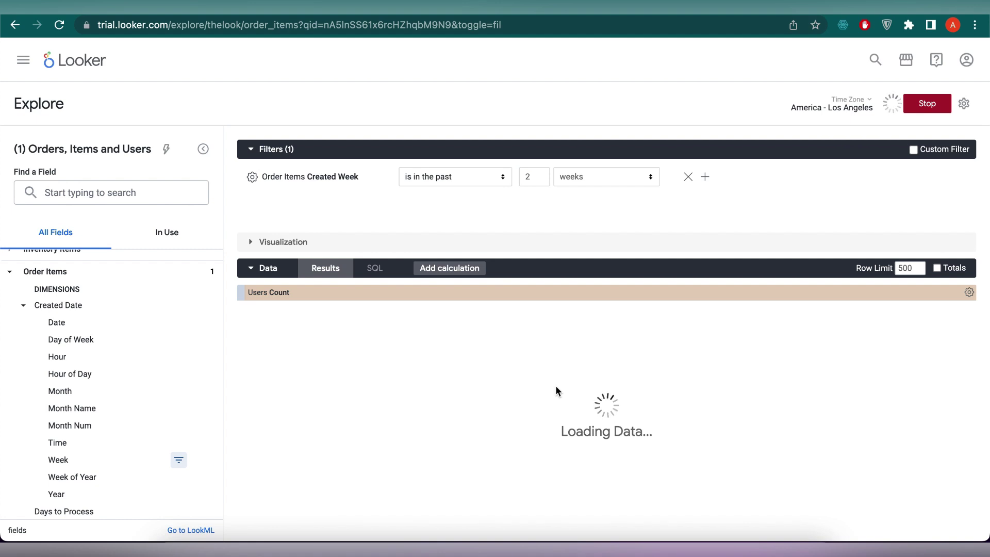
# Show the user count as a single value and save it as "Total Converted Vistors" to the Web Analytics- Skillcurb dashboard in My folder.
pyautogui.click(256, 248)
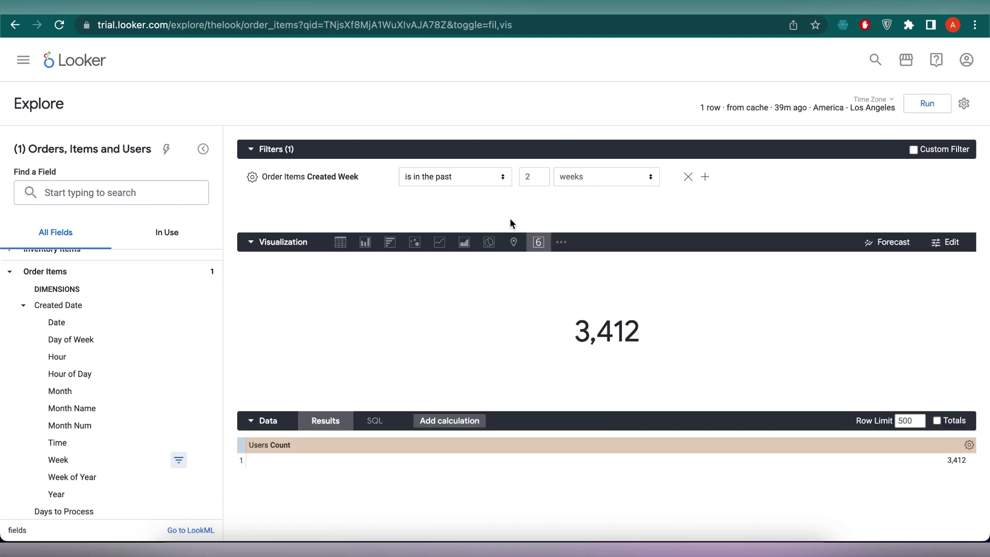
pyautogui.click(964, 104)
pyautogui.click(764, 175)
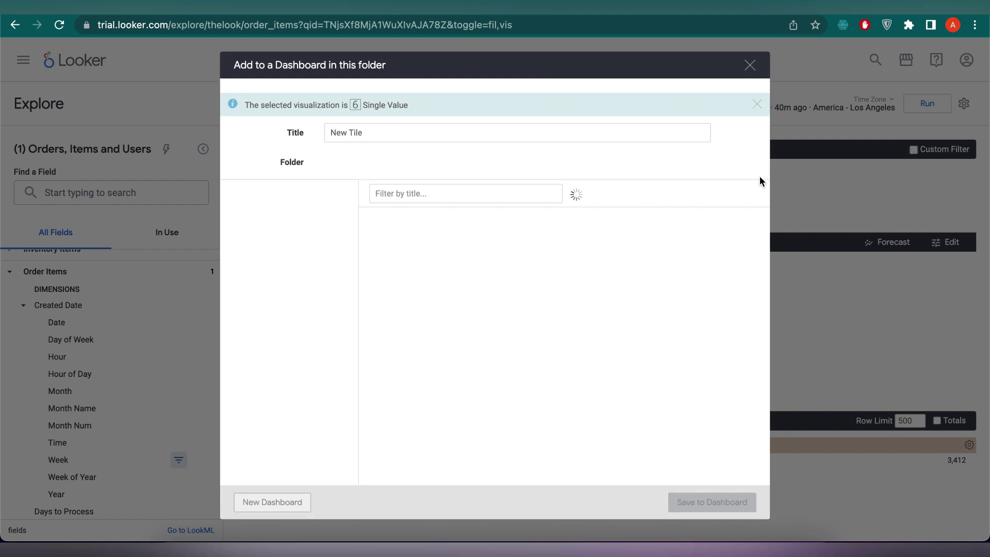
pyautogui.write('Total Converted Vistors')
pyautogui.click(330, 236)
pyautogui.click(452, 241)
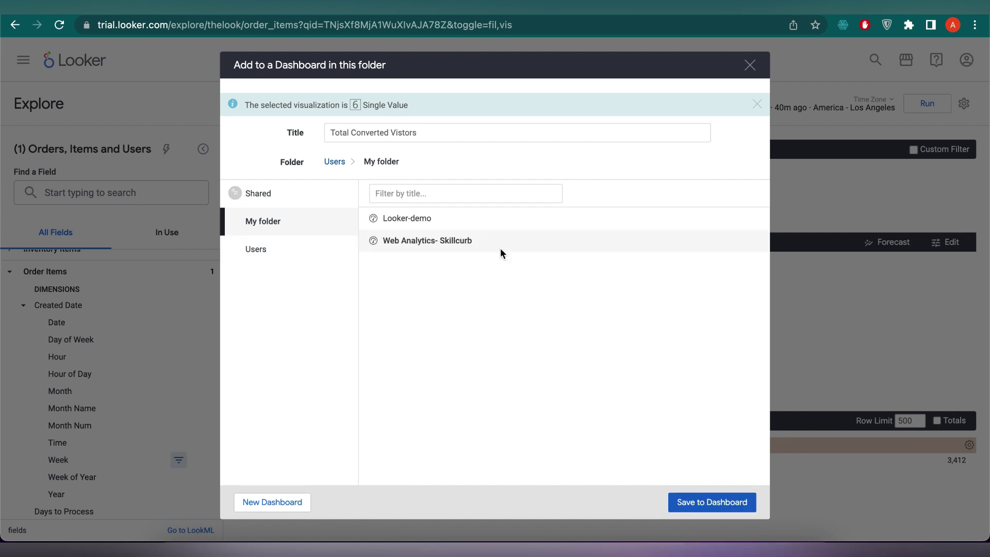
pyautogui.click(681, 505)
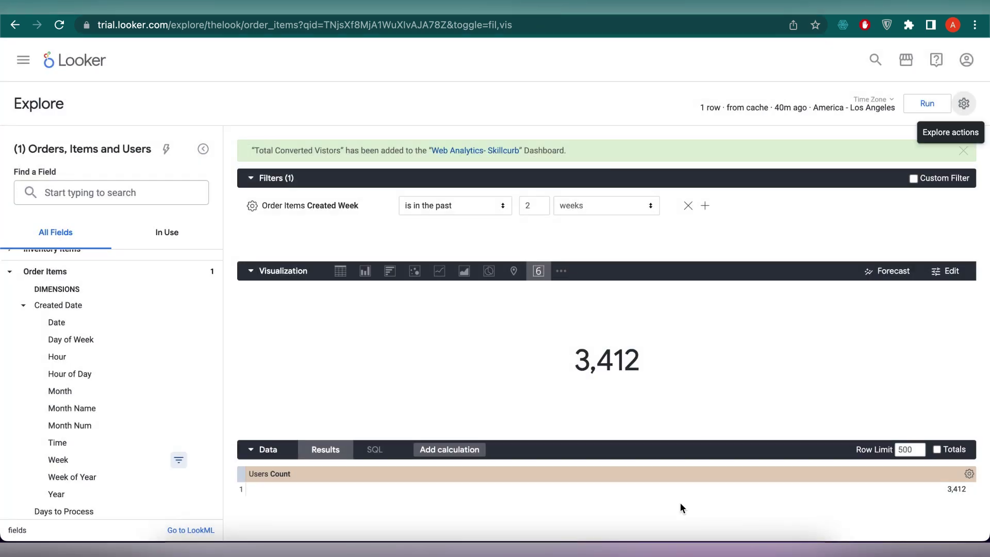
# Start a new (1) Orders, Items and Users exploration with the Total Sale Price measure from Order Items.
pyautogui.click(23, 59)
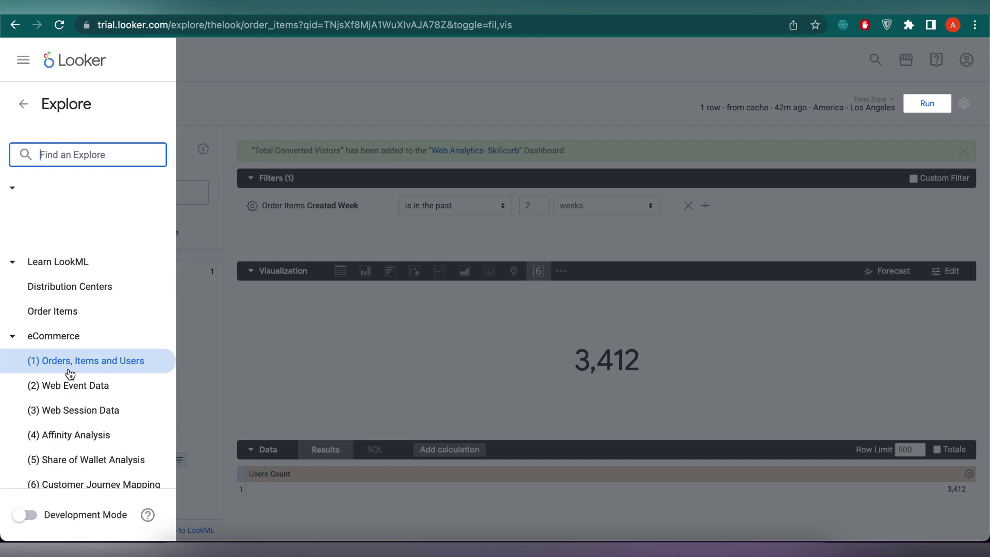
pyautogui.click(70, 363)
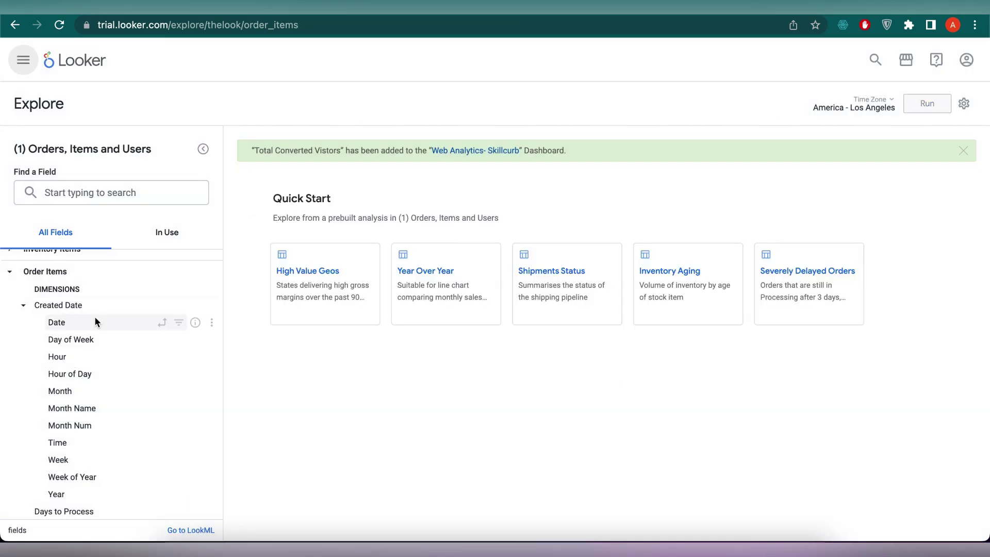
pyautogui.scroll(-10, 119, 393)
pyautogui.scroll(9, 120, 396)
pyautogui.scroll(-10, 120, 397)
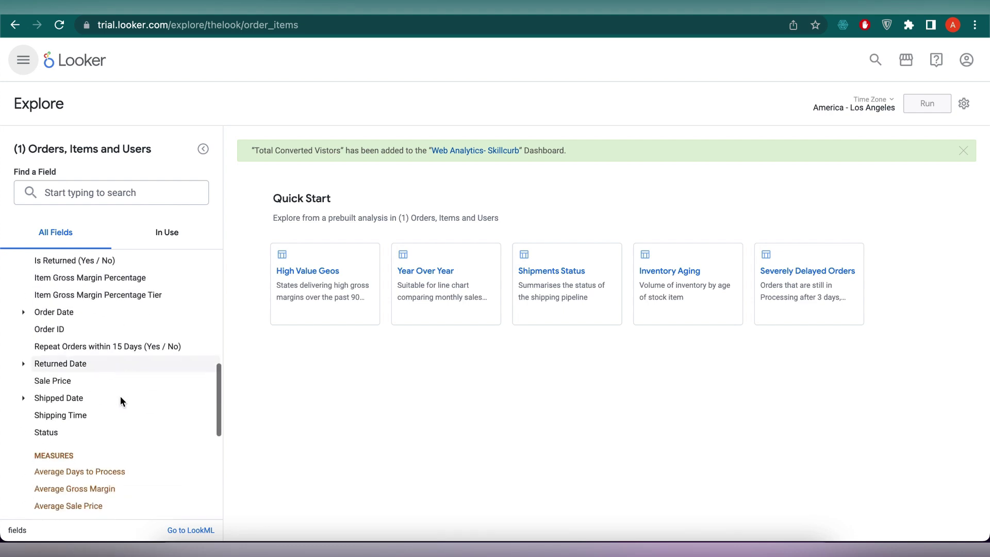
pyautogui.scroll(-2, 121, 398)
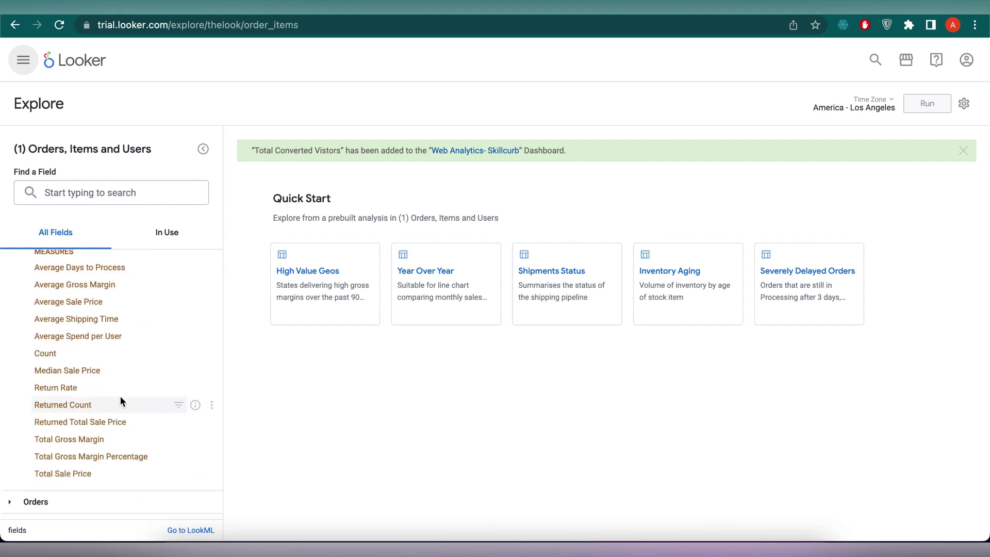
pyautogui.click(112, 472)
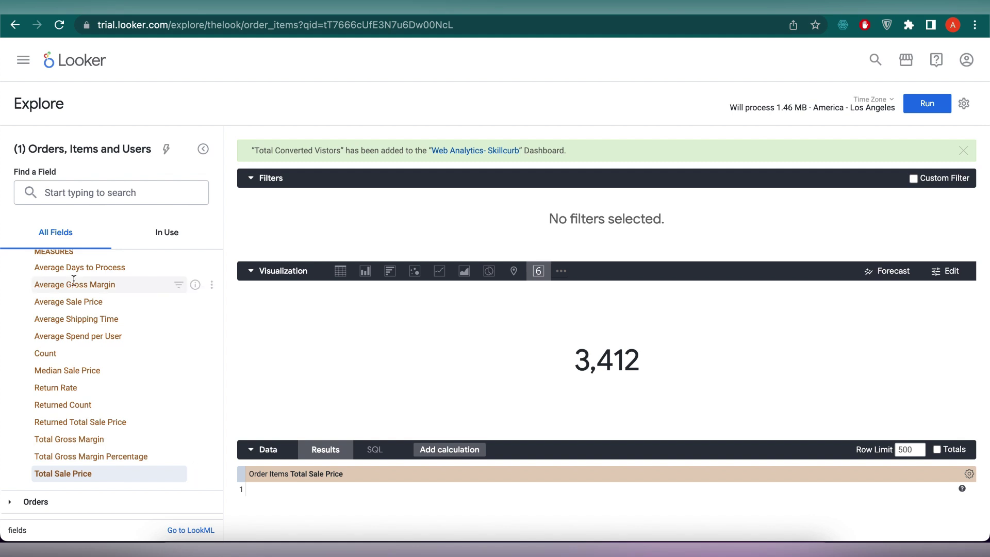
# Filter the total sale price on Order Items Created Week to the past 2 weeks and run the query.
pyautogui.scroll(15, 75, 285)
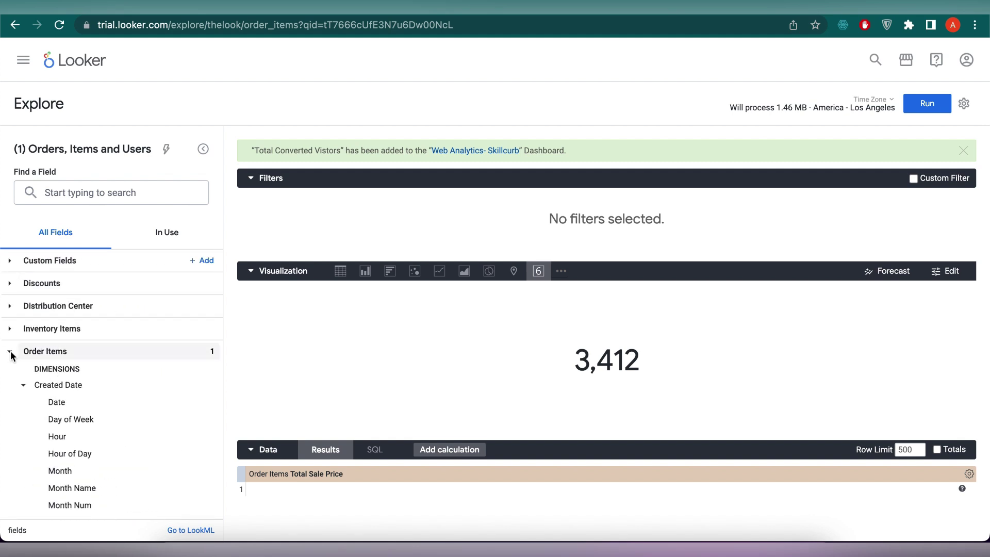
pyautogui.scroll(-5, 106, 419)
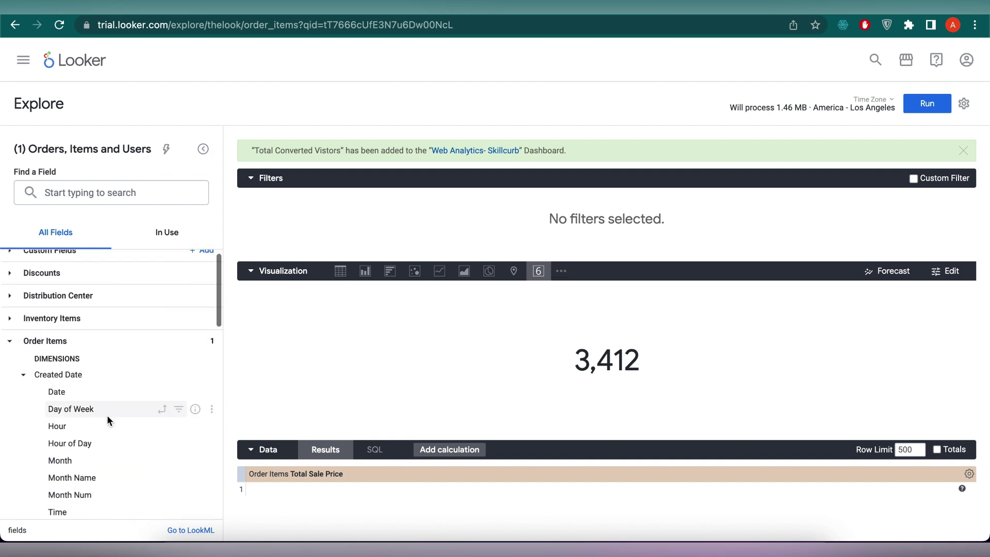
pyautogui.click(178, 415)
pyautogui.write('2')
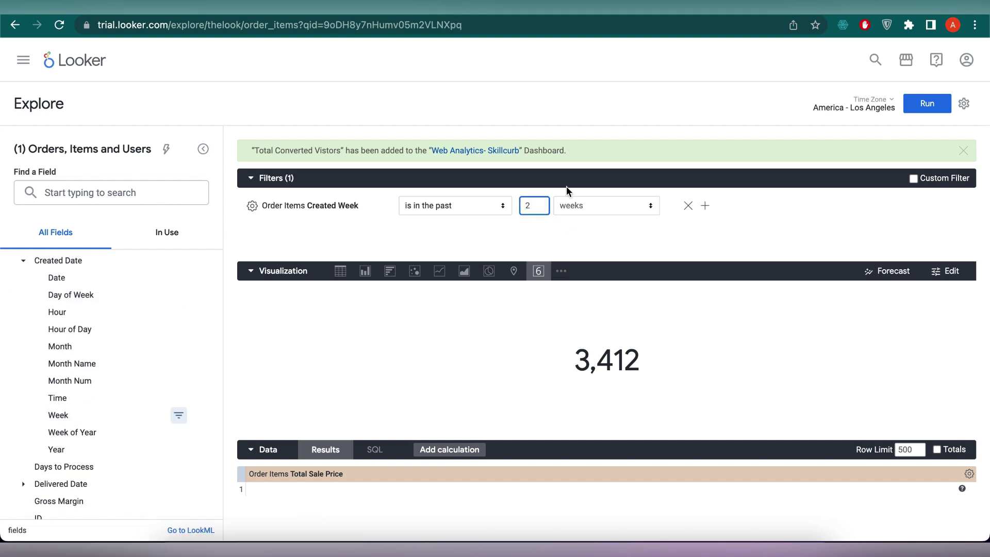
pyautogui.click(937, 107)
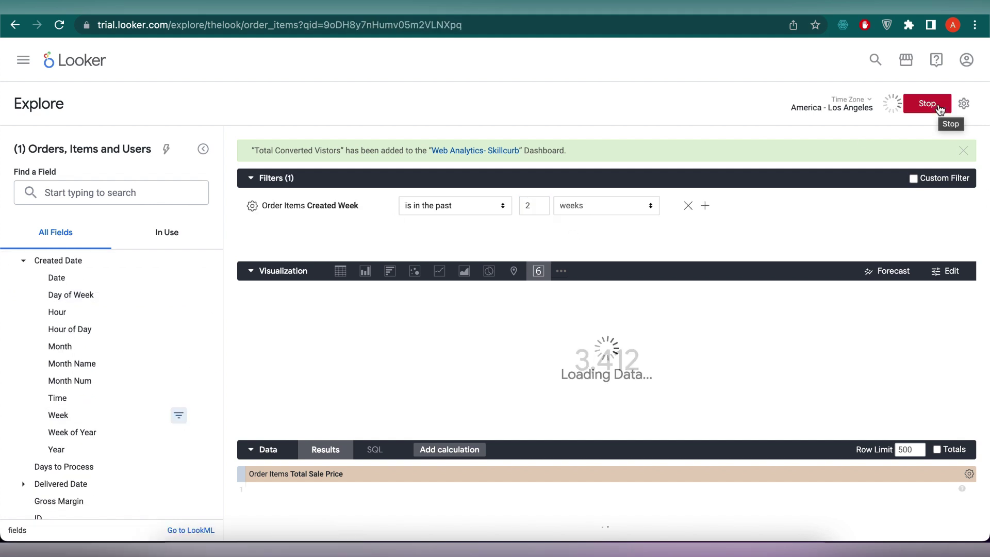
# Set the single value's format to $#,### and close the visualization settings.
pyautogui.click(947, 242)
pyautogui.click(876, 372)
pyautogui.write('$#,###')
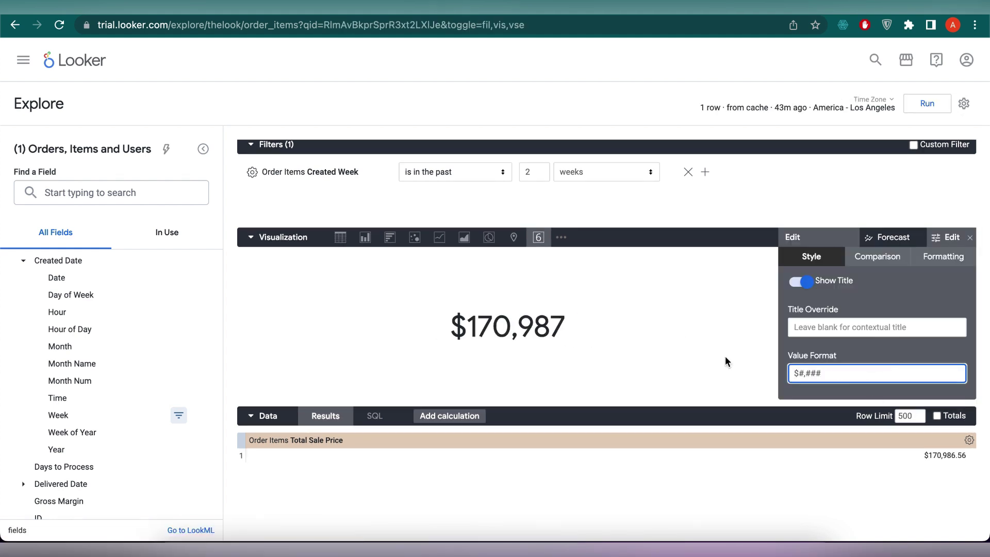
pyautogui.click(969, 237)
# Save the single-value visualization as "Total Profit" to the Web Analytics- Skillcurb dashboard in My folder.
pyautogui.click(963, 103)
pyautogui.moveTo(852, 140)
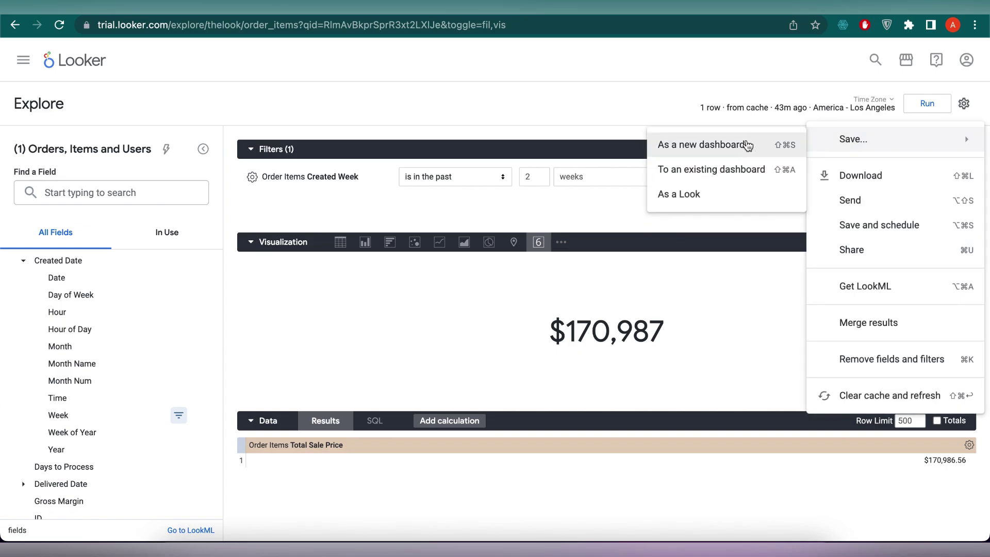
pyautogui.click(748, 143)
pyautogui.tripleClick(411, 128)
pyautogui.write('Total Profit')
pyautogui.click(263, 237)
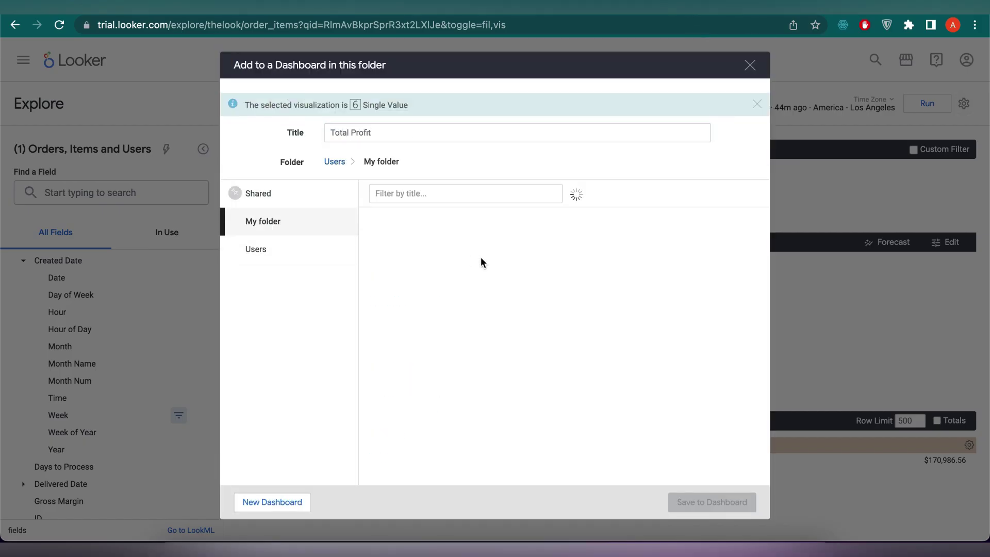
pyautogui.click(466, 251)
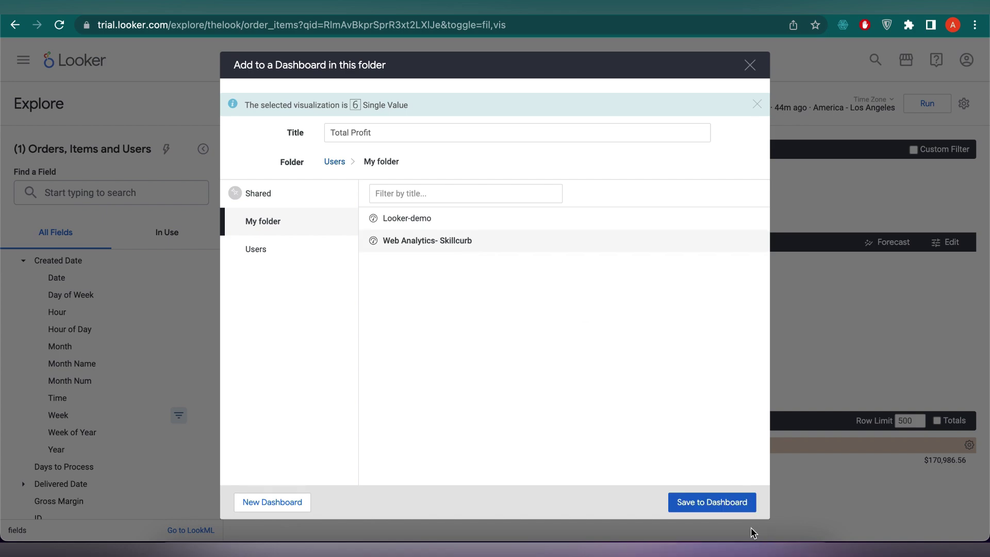
pyautogui.click(721, 503)
# Open the Web Analytics- Skillcurb dashboard from the Looker-Skillcurb board.
pyautogui.click(75, 60)
pyautogui.click(23, 61)
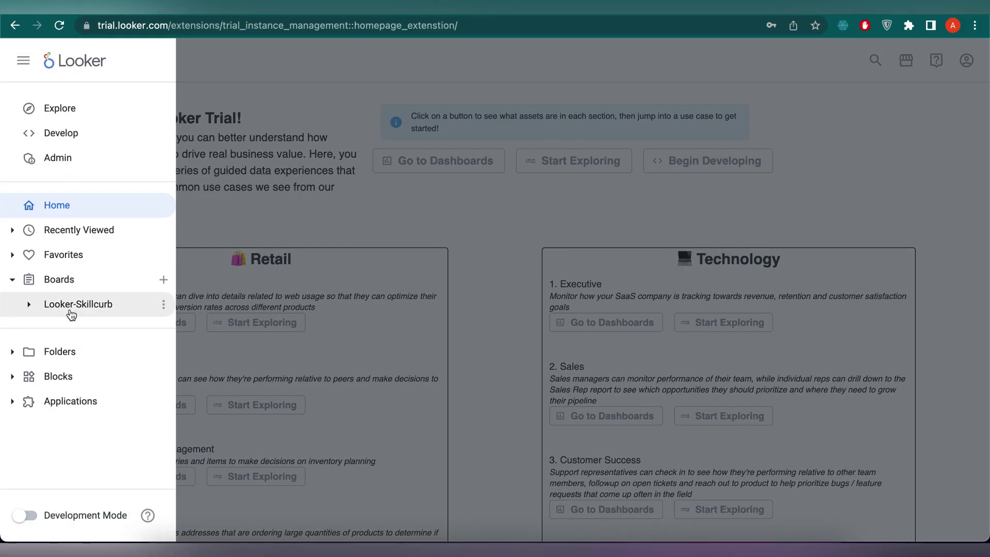
pyautogui.click(72, 302)
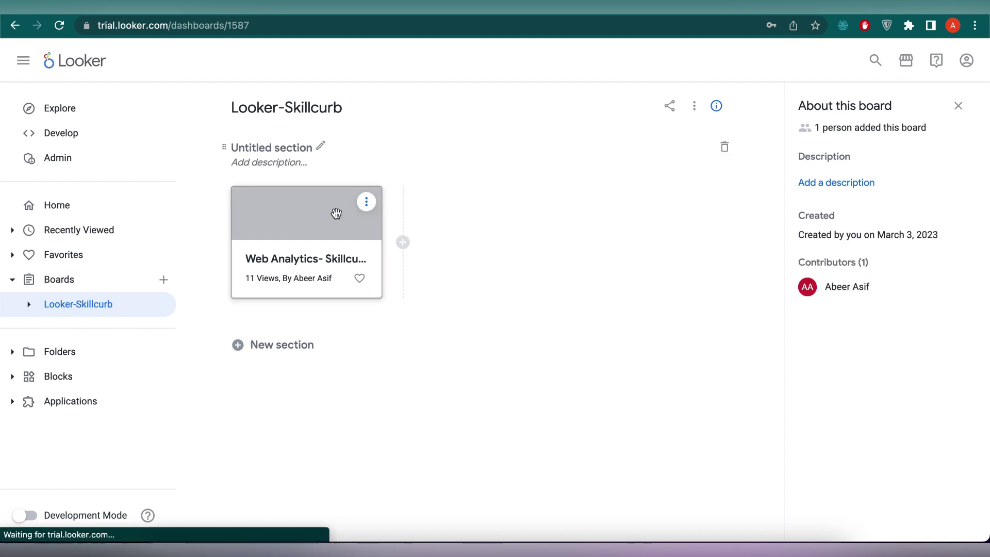
pyautogui.click(335, 213)
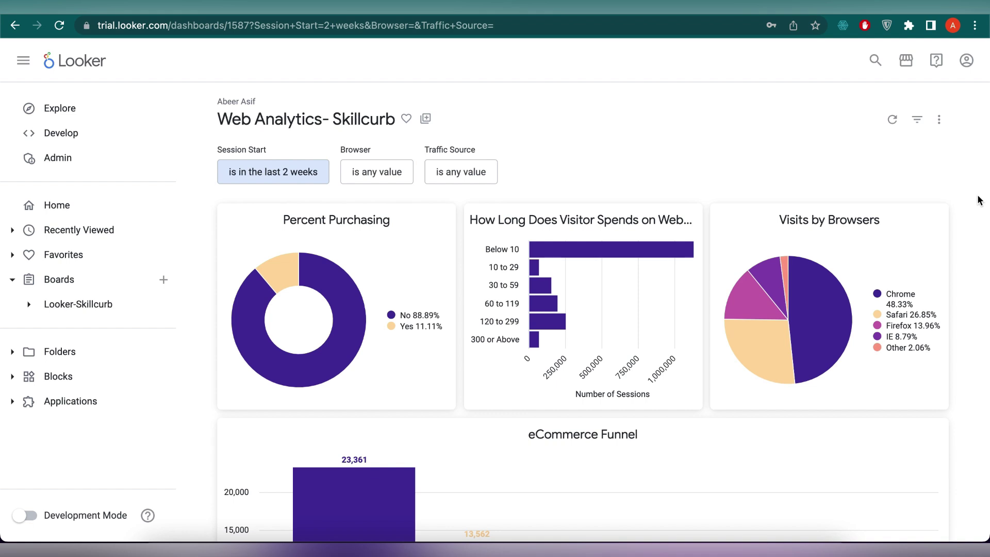
# Review all dashboard tiles, from the purchasing and browser charts through to Global Events, Total Converted Vistors and Total Profit.
pyautogui.scroll(-5, 969, 232)
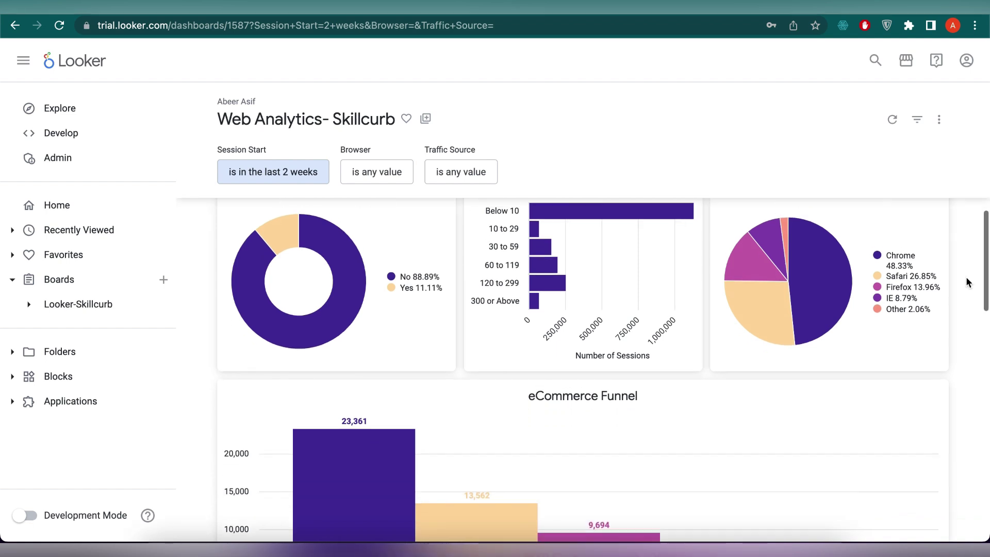
pyautogui.scroll(-5, 968, 281)
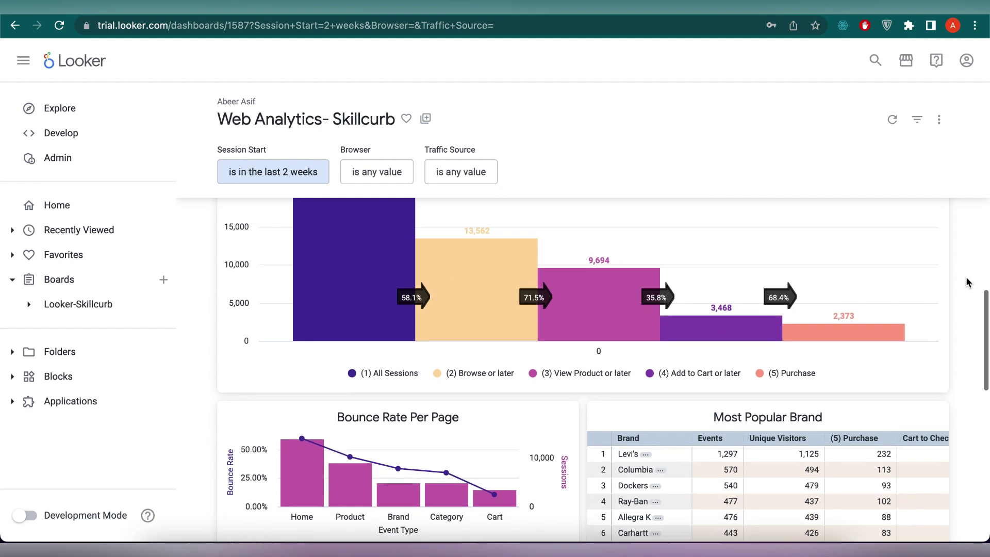
pyautogui.scroll(-4, 967, 282)
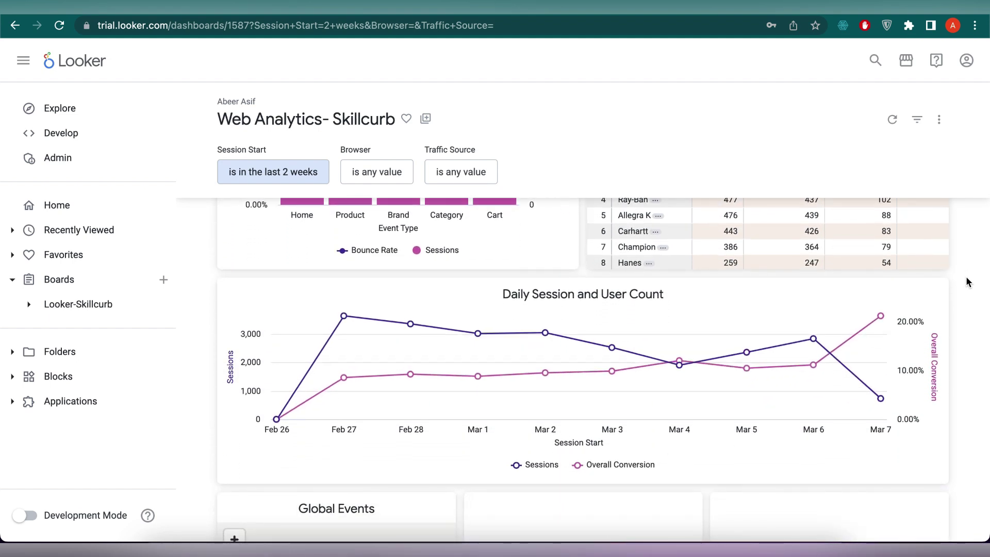
pyautogui.scroll(-4, 967, 282)
pyautogui.scroll(-1, 967, 282)
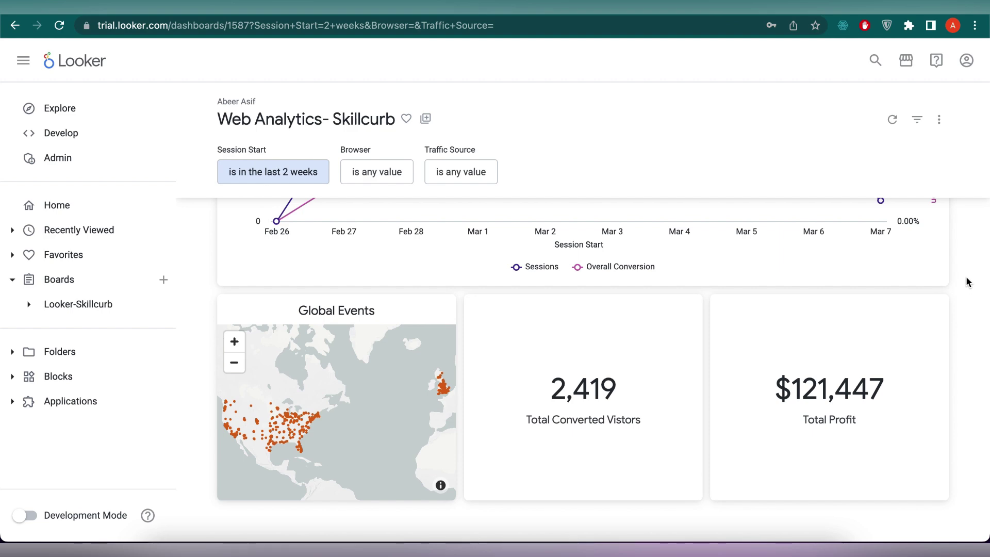
pyautogui.scroll(10, 967, 281)
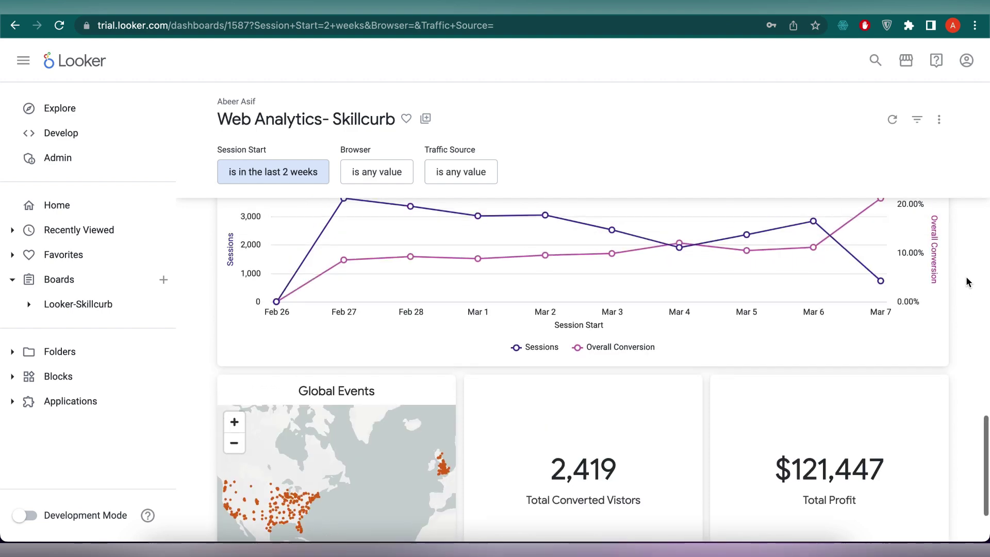
pyautogui.scroll(5, 967, 281)
# Set the dashboard's Session Start filter to the last 4 weeks and update the tiles.
pyautogui.click(298, 170)
pyautogui.click(348, 216)
pyautogui.press('BackSpace')
pyautogui.write('4')
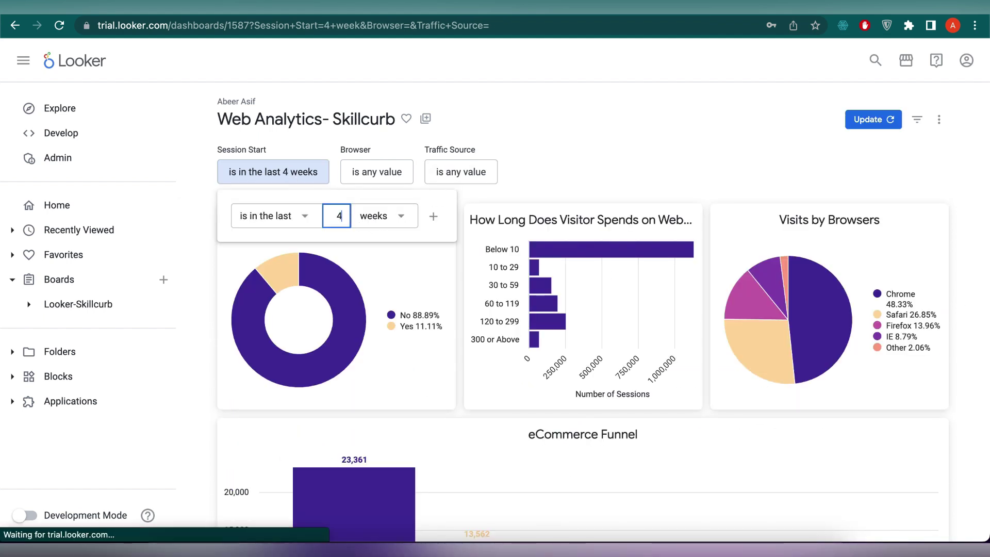
pyautogui.click(867, 122)
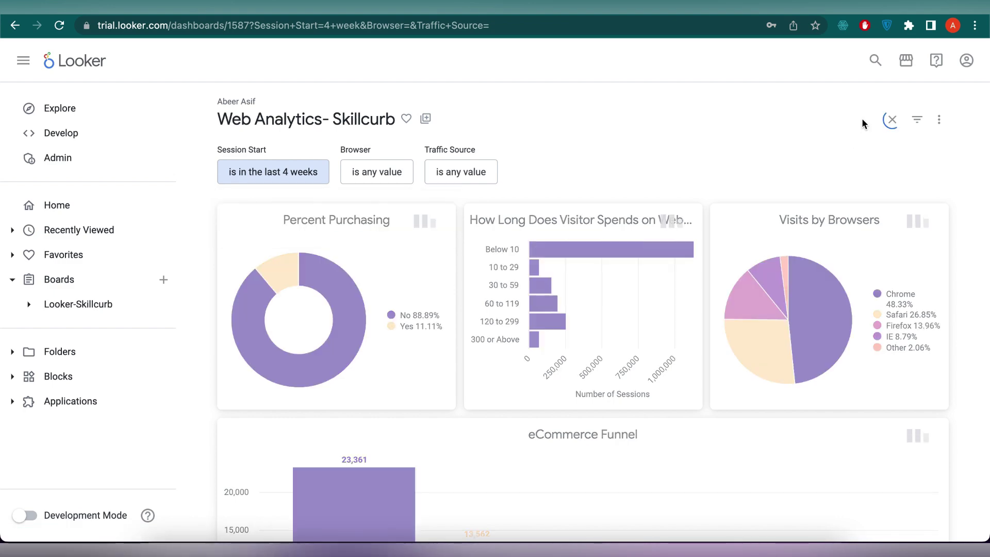
# Examine the dashboard tiles with the 4-week filter applied, from the eCommerce Funnel down to the Total Profit tile.
pyautogui.scroll(-3, 964, 226)
pyautogui.scroll(-5, 964, 226)
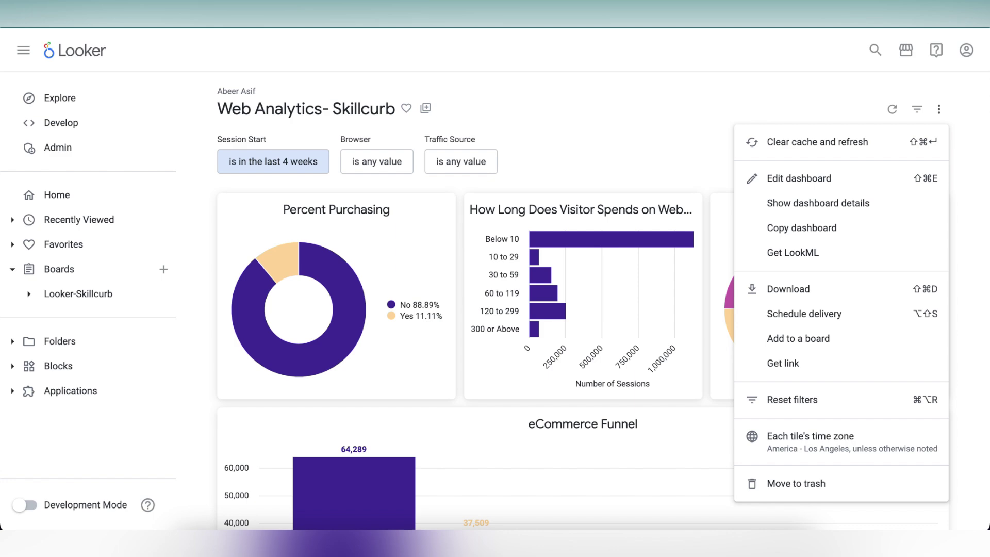
pyautogui.click(962, 210)
pyautogui.scroll(-8, 962, 210)
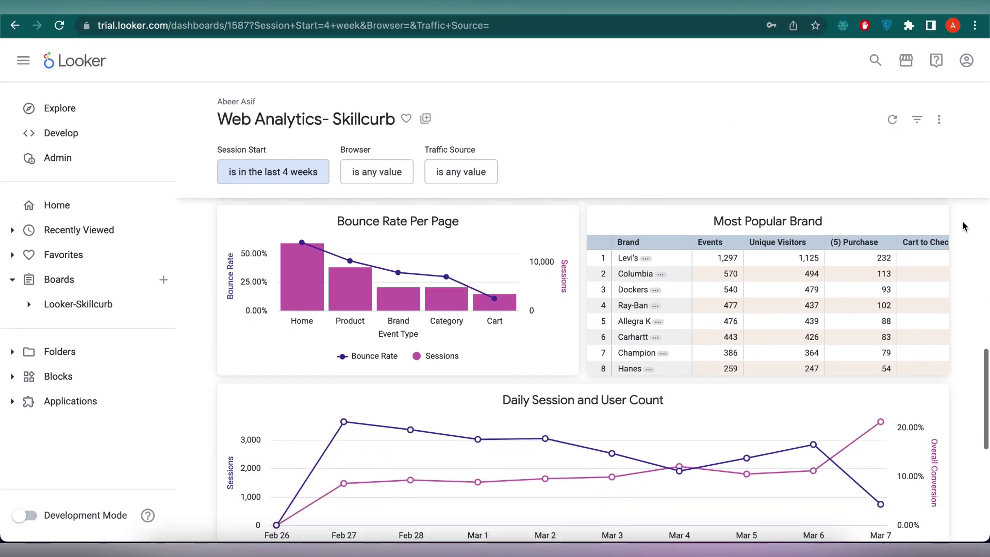
pyautogui.scroll(-2, 962, 221)
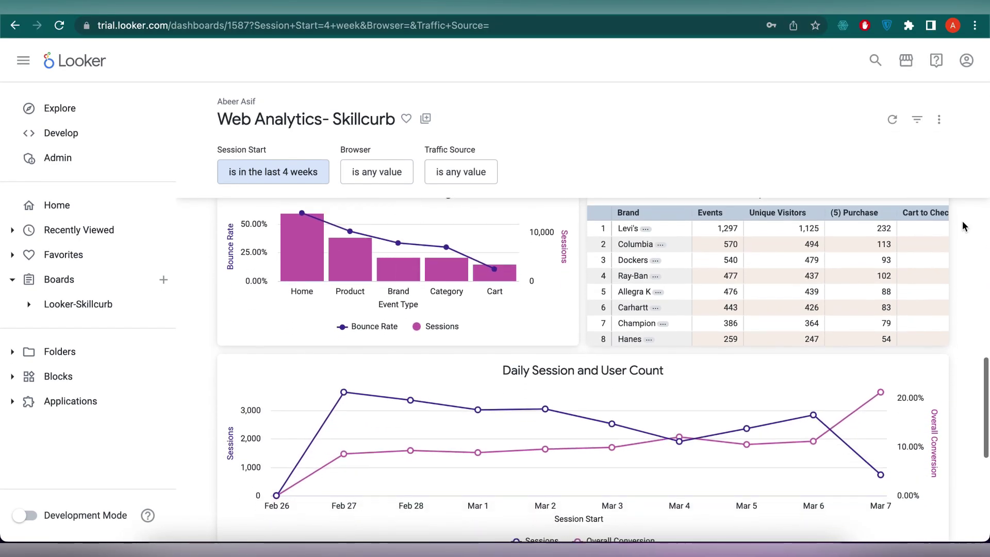
pyautogui.scroll(-5, 962, 223)
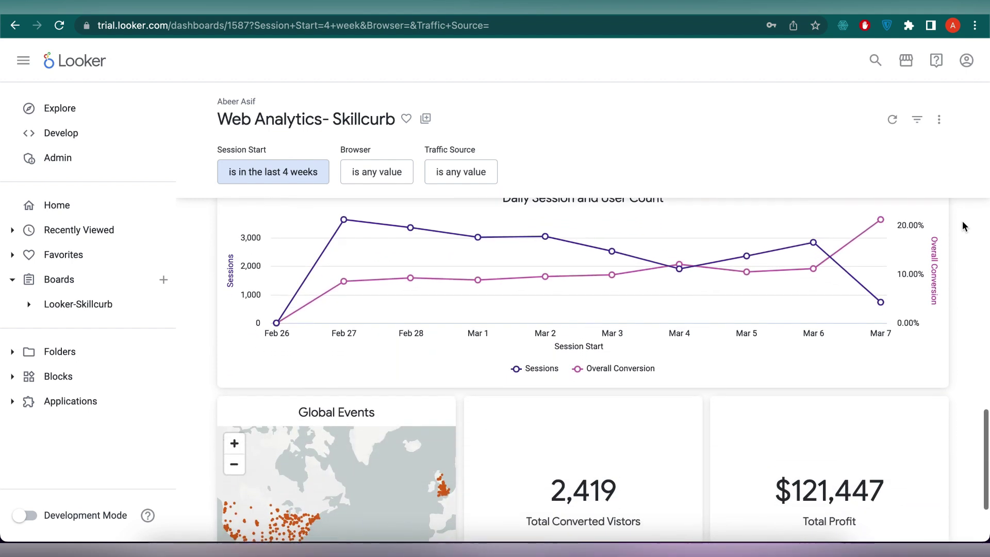
pyautogui.scroll(-2, 962, 222)
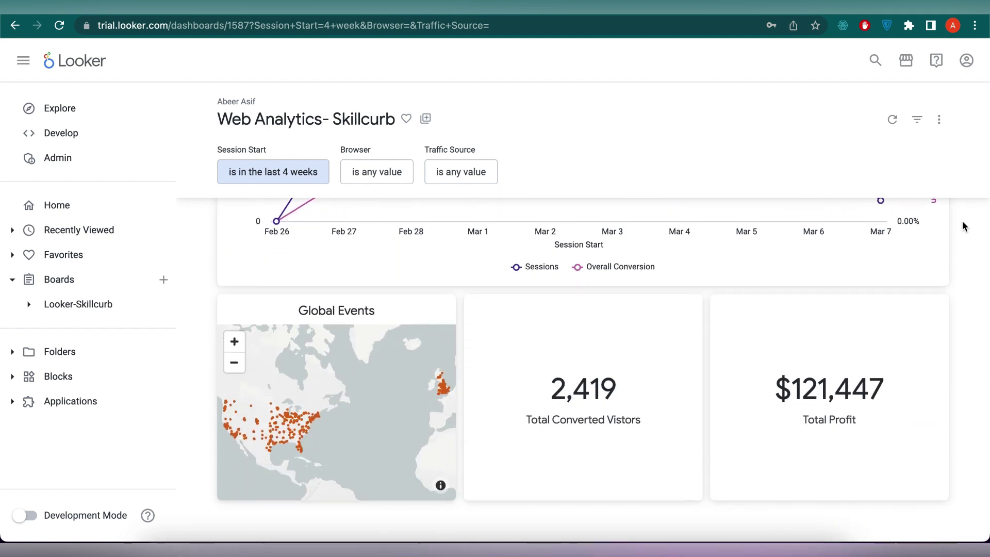